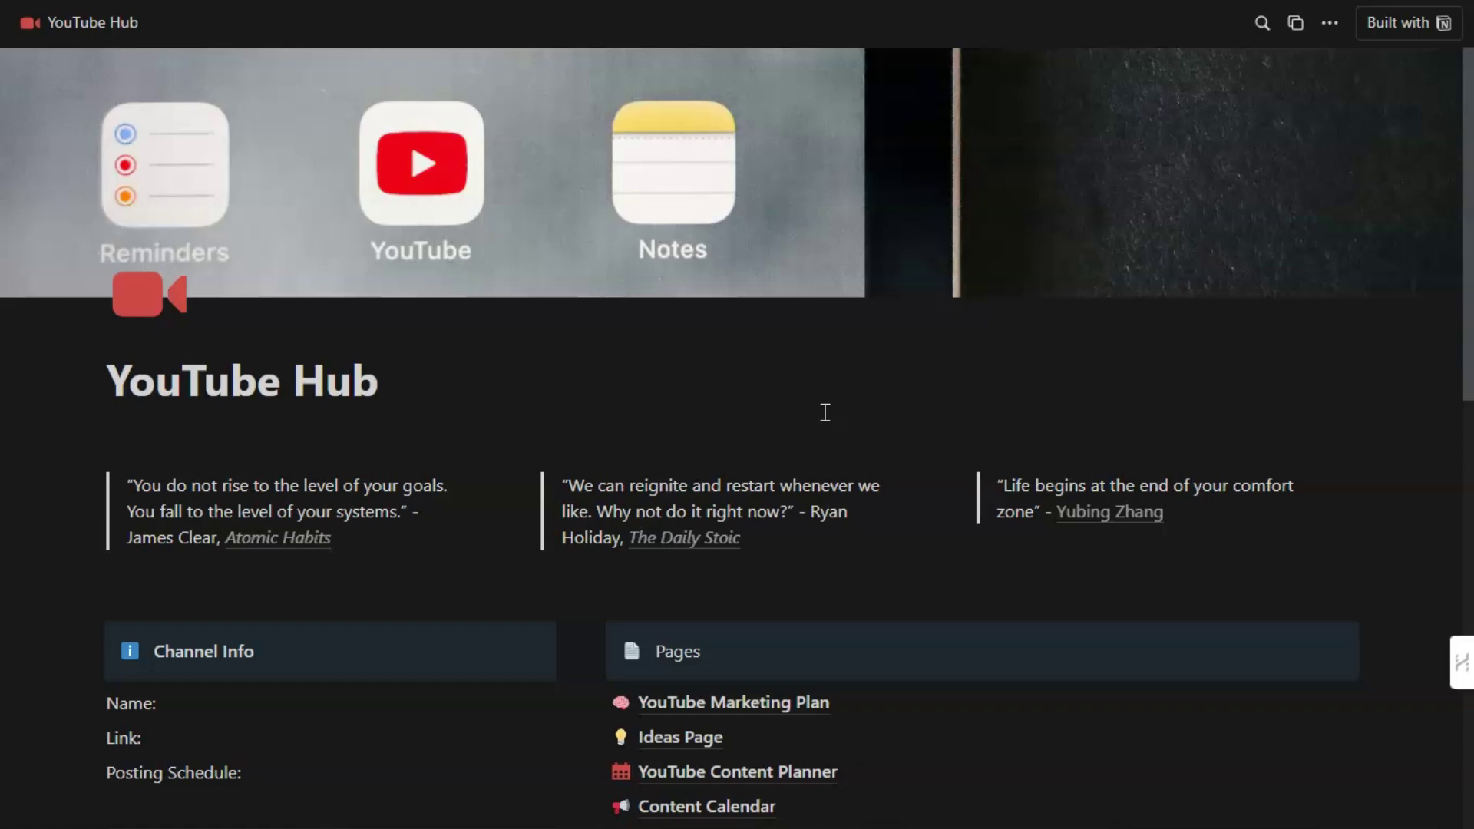
# Look over the YouTube Hub, checking the playlists toggle under Tutorials and expanding "Plan content ideas and YouTube growth"
pyautogui.scroll(-2, 529, 363)
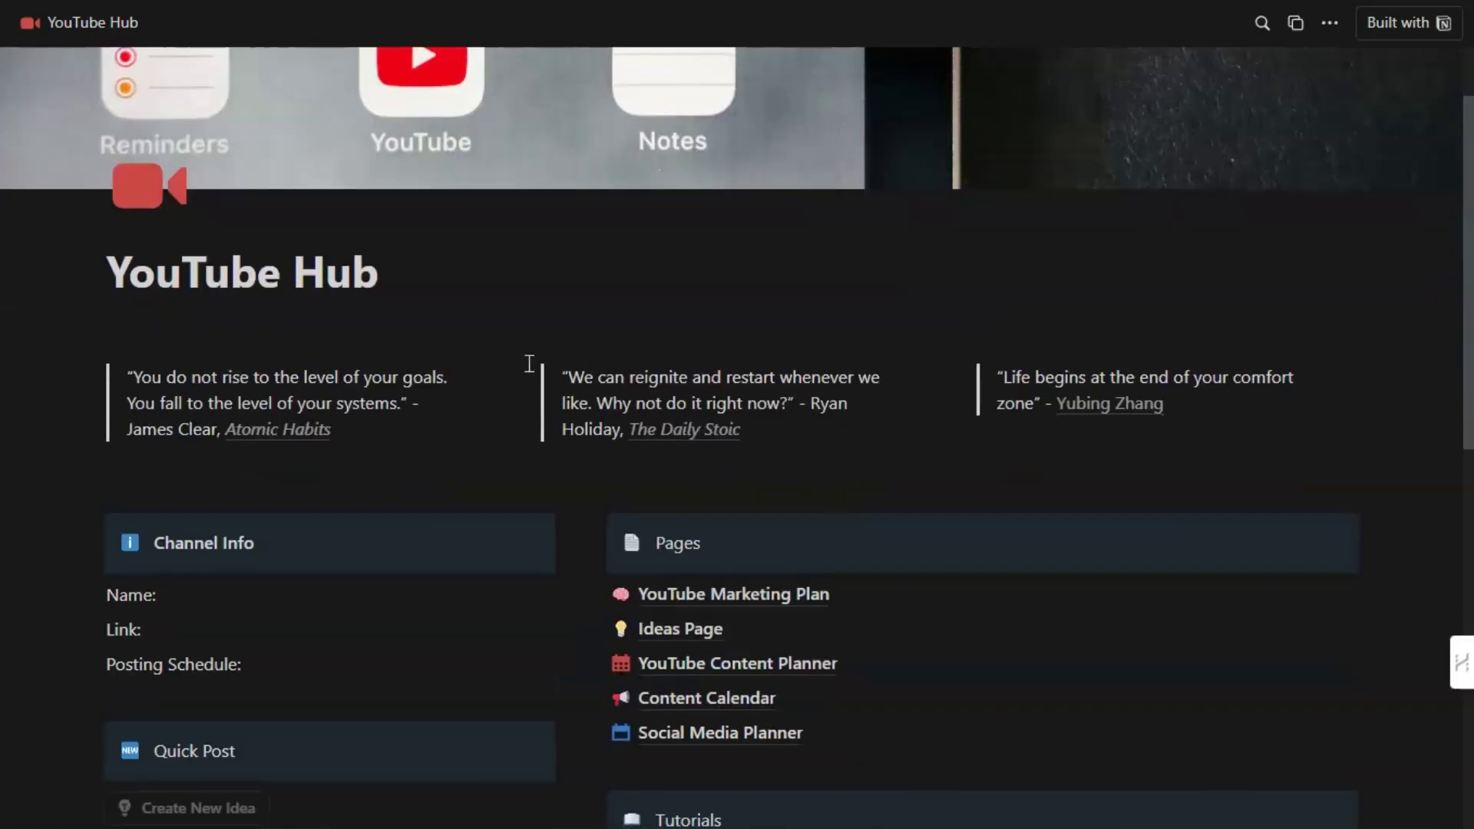
pyautogui.scroll(-3, 553, 421)
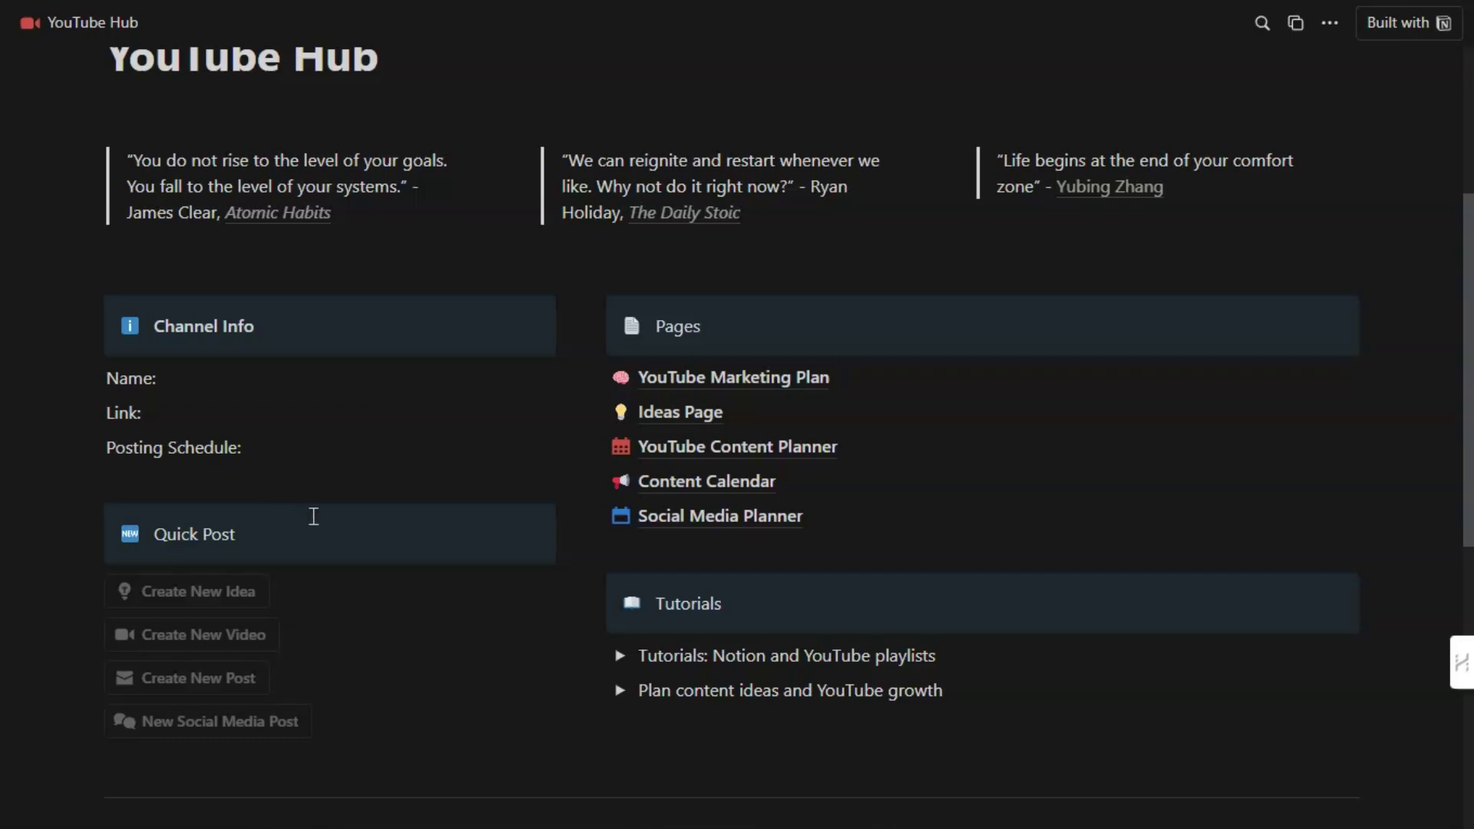
pyautogui.scroll(-3, 313, 517)
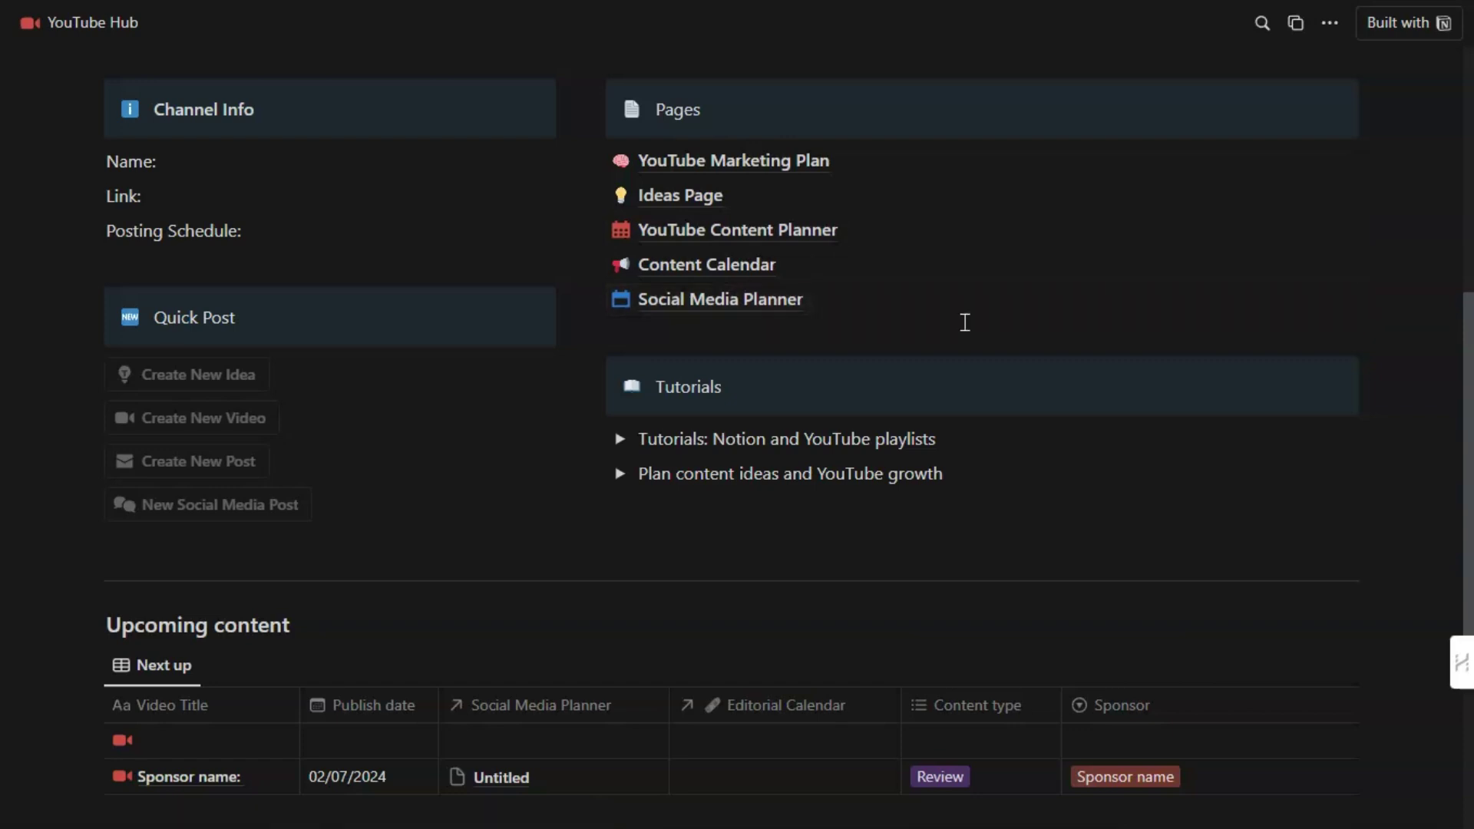
pyautogui.scroll(-1, 845, 326)
pyautogui.click(620, 331)
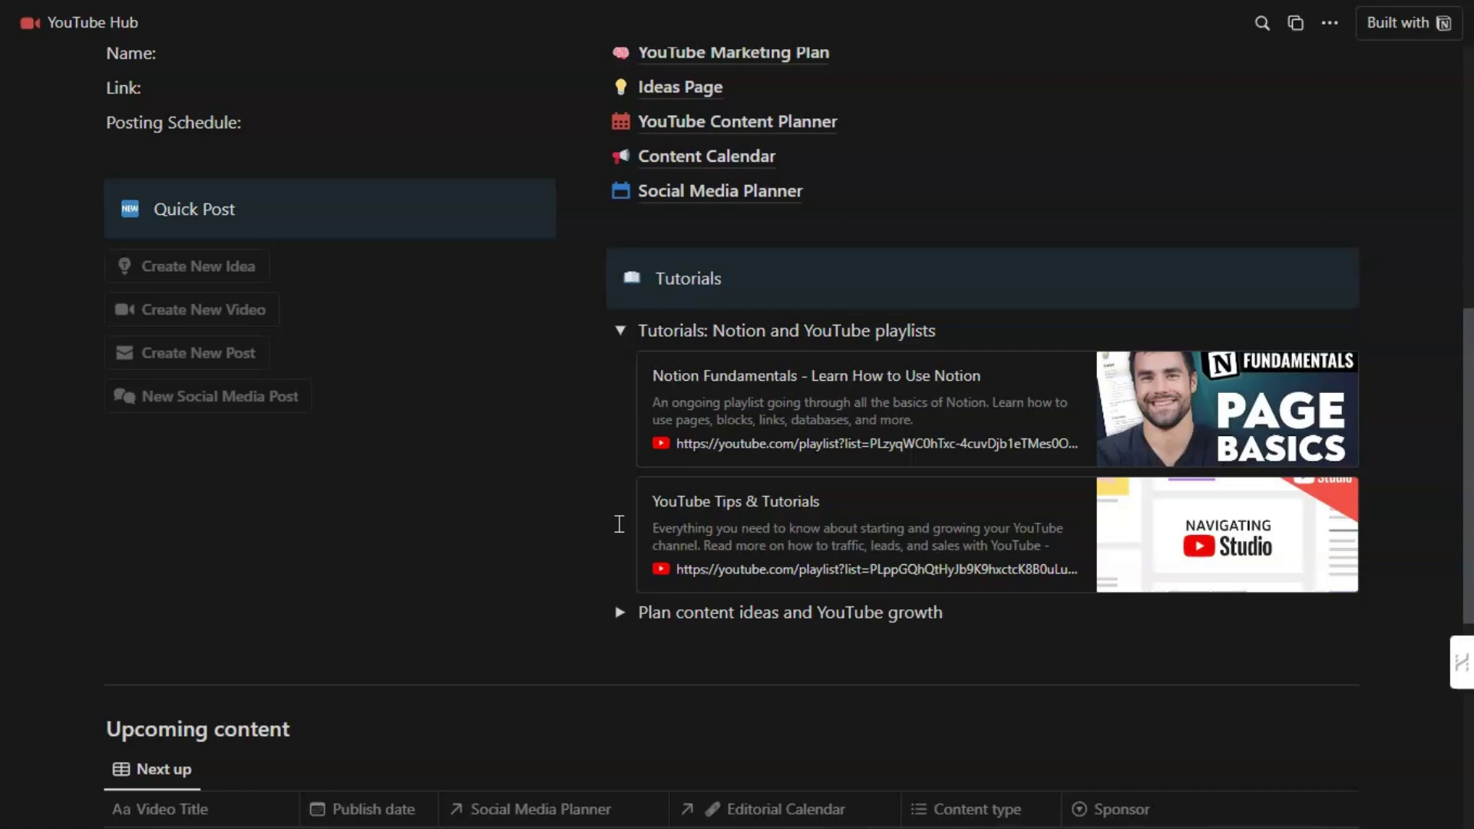
pyautogui.click(620, 331)
pyautogui.click(621, 365)
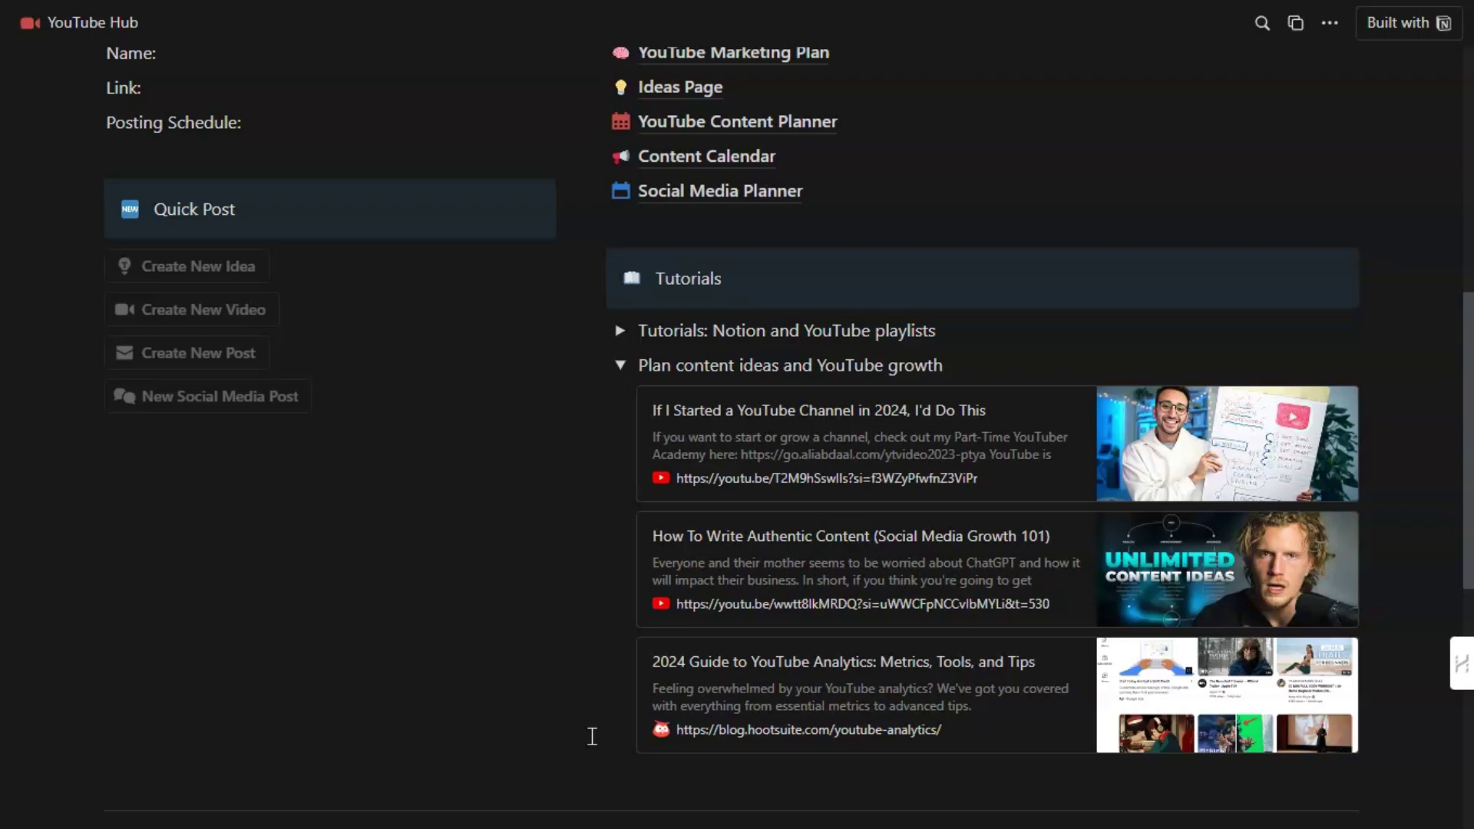
# Examine the Upcoming content table on the YouTube Hub, including its Editorial Calendar column
pyautogui.scroll(-7, 592, 736)
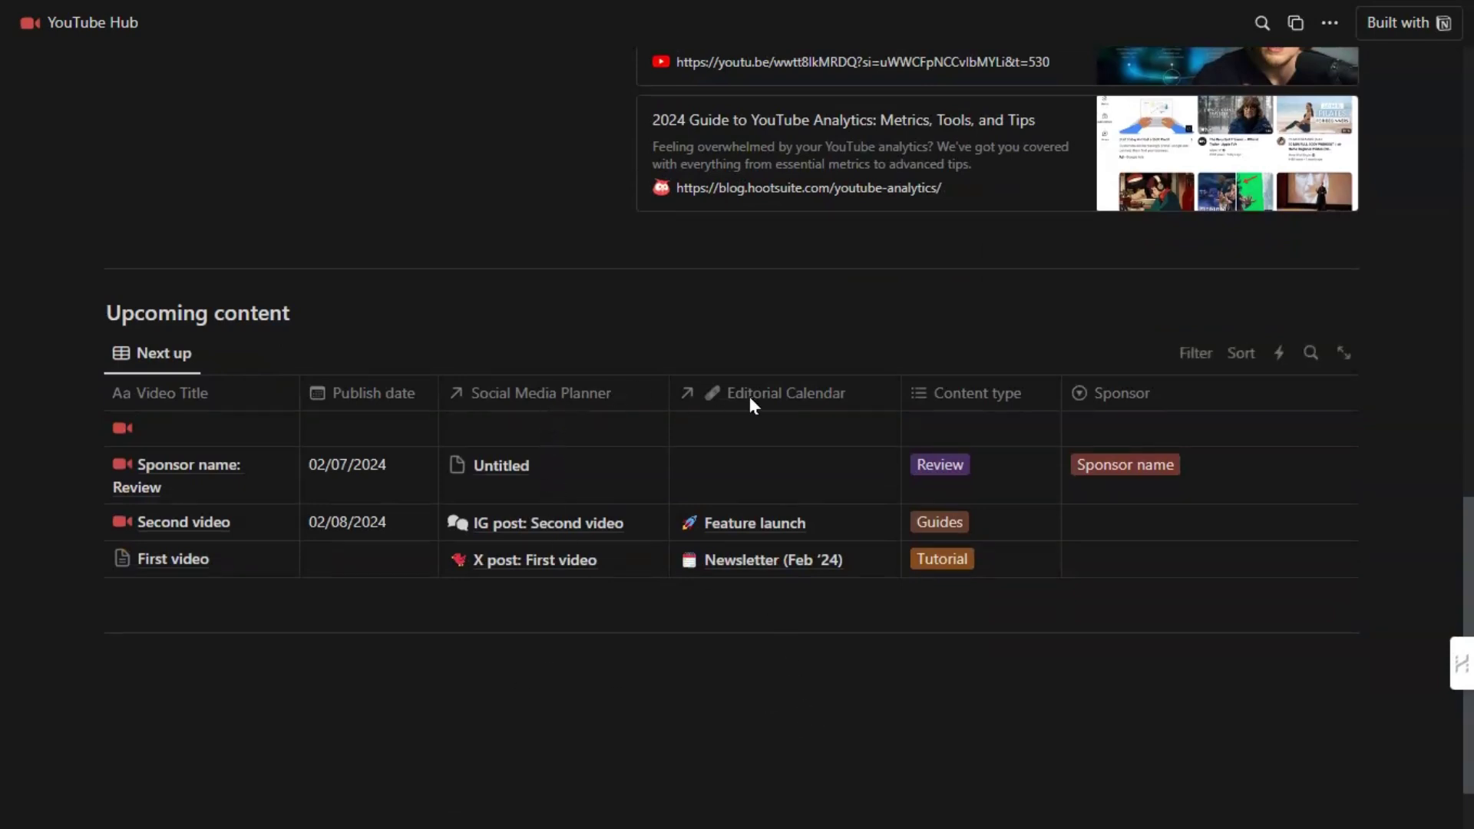
pyautogui.moveTo(750, 397); pyautogui.dragTo(766, 398)
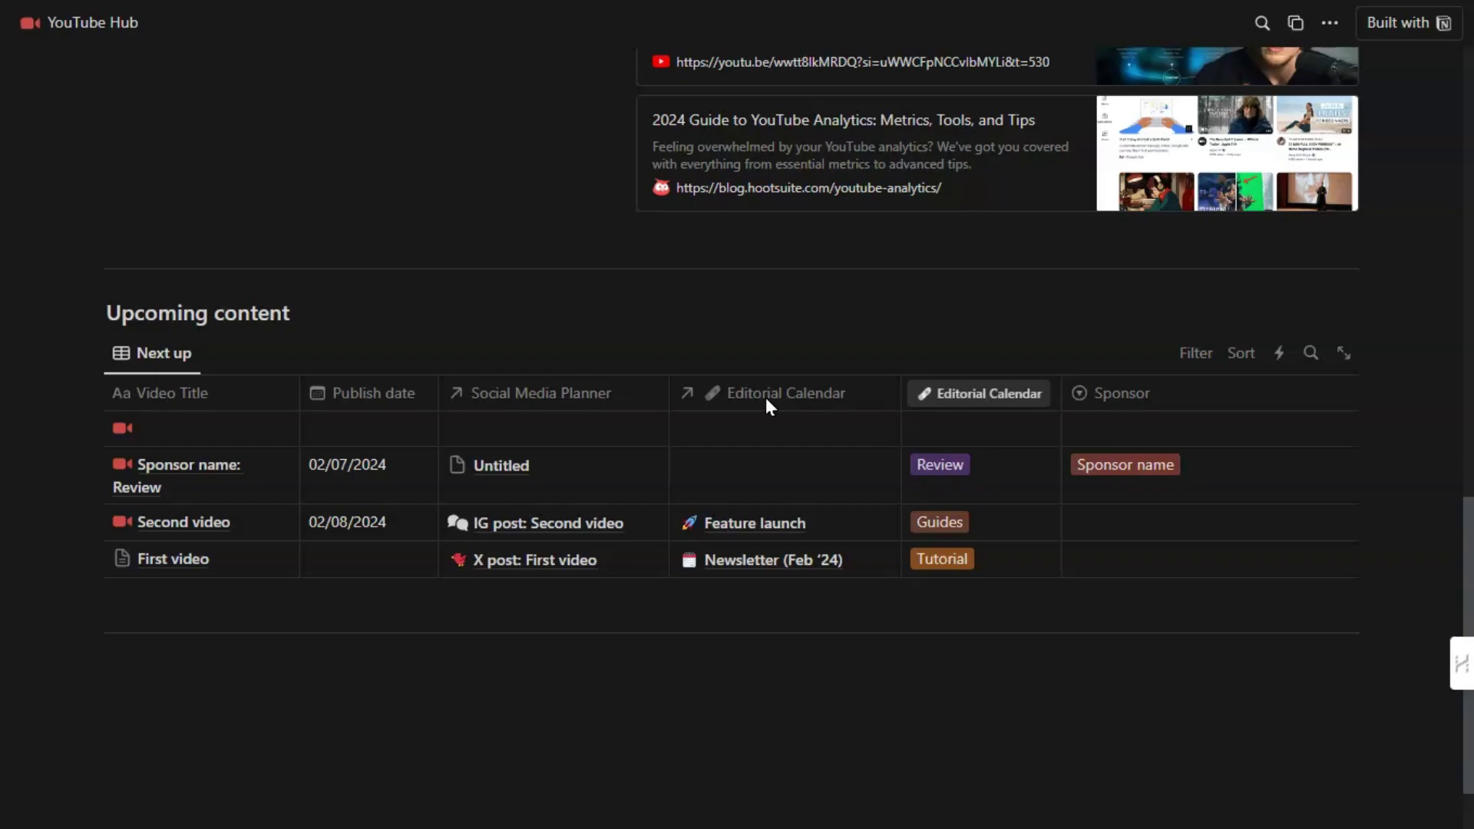
pyautogui.moveTo(766, 398); pyautogui.dragTo(744, 405)
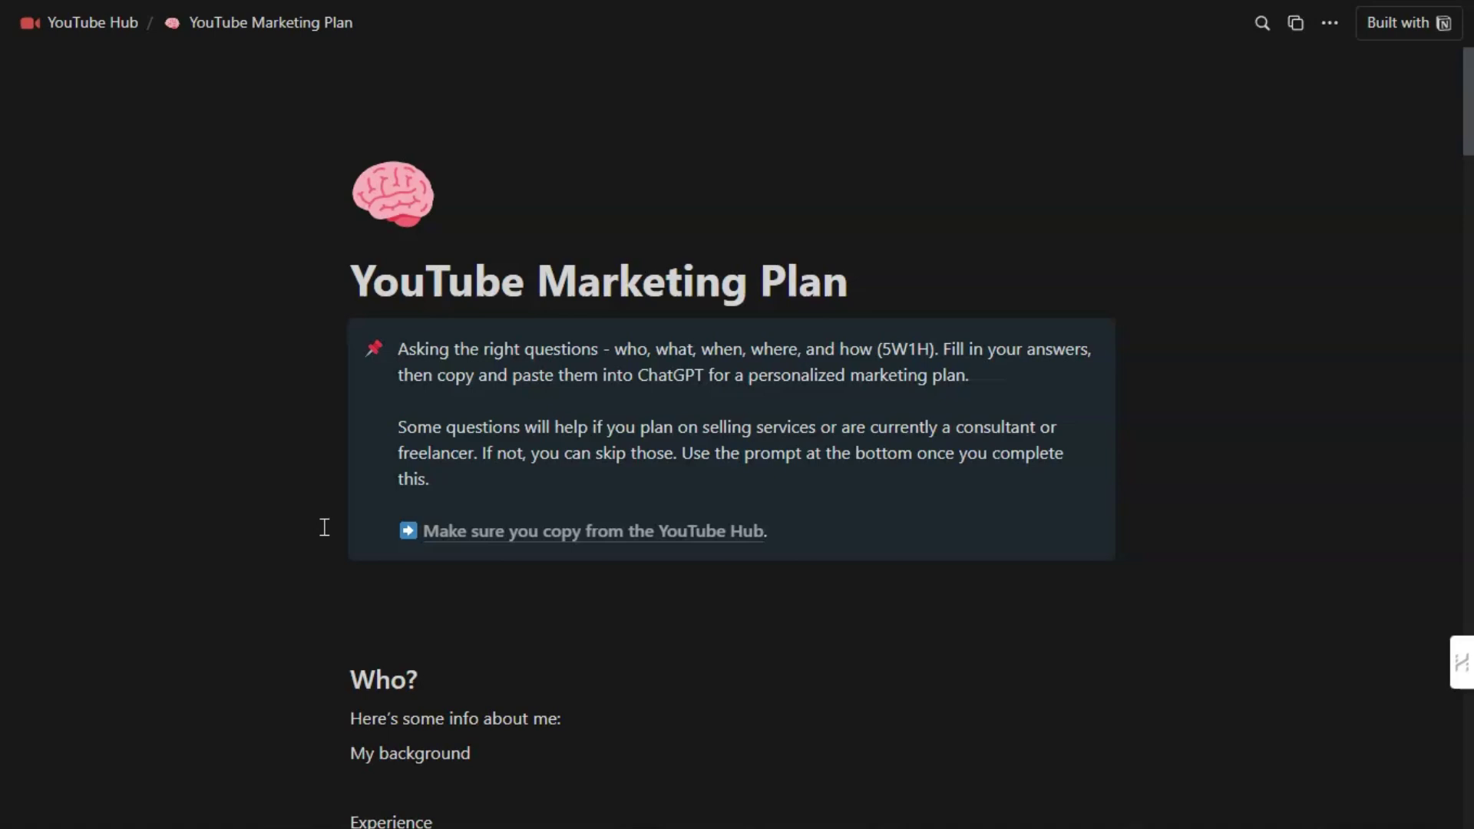
# Read through the YouTube Marketing Plan questions from "Who?" to "How?" and the My 1-Page Marketing Plan prompt
pyautogui.scroll(-3, 315, 527)
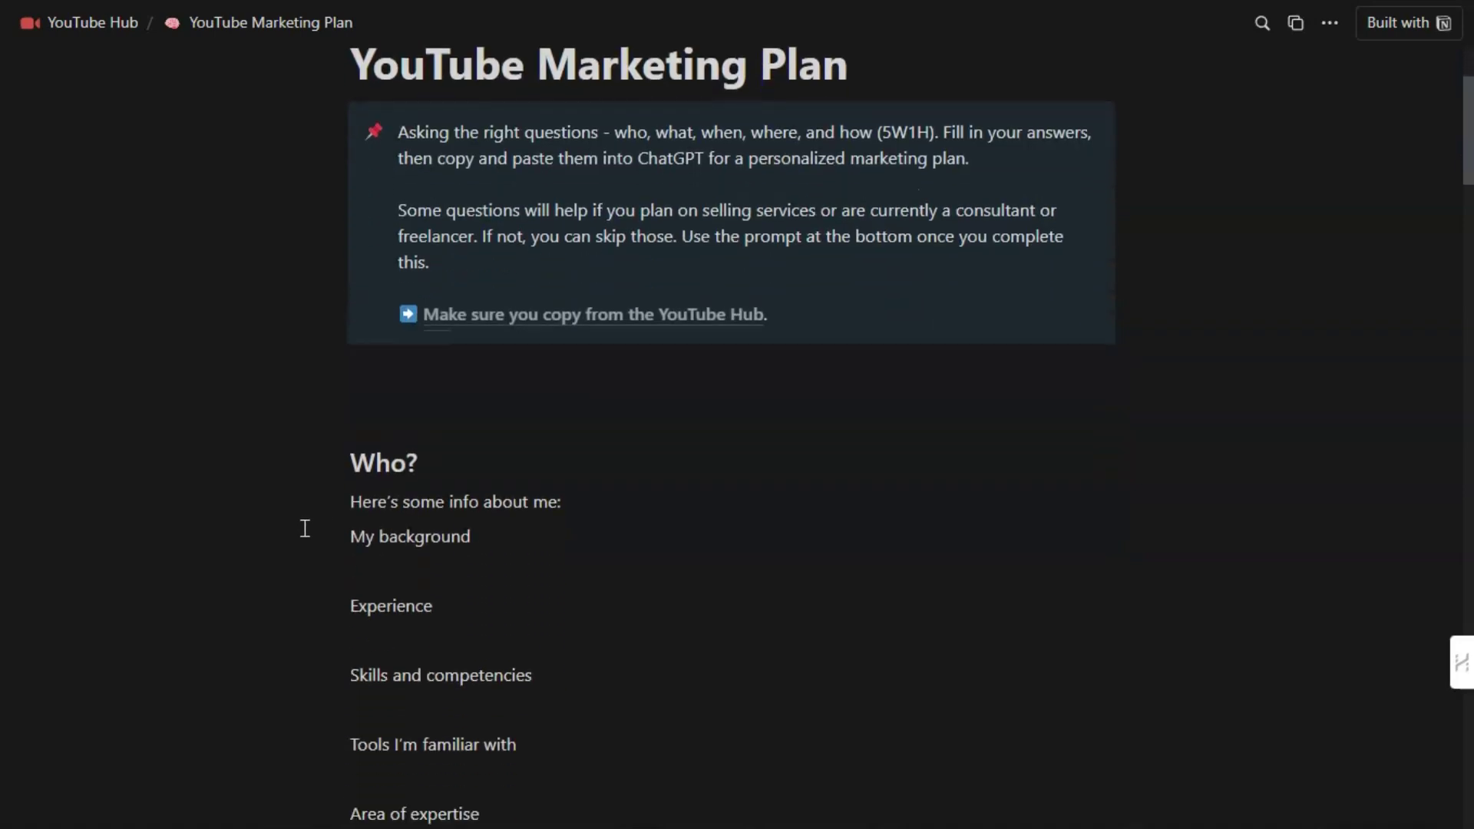
pyautogui.scroll(-3, 292, 542)
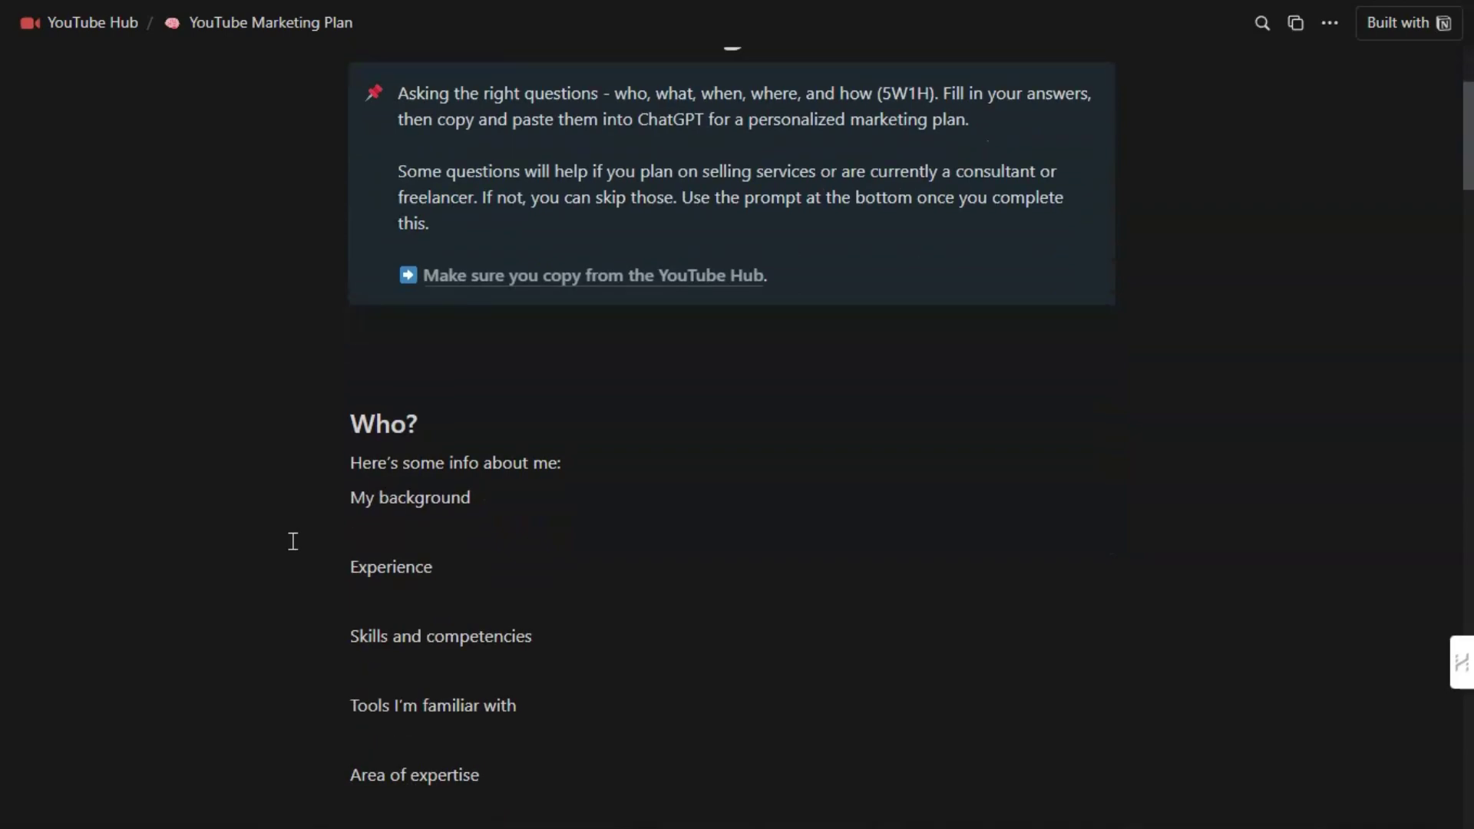
pyautogui.scroll(-10, 292, 542)
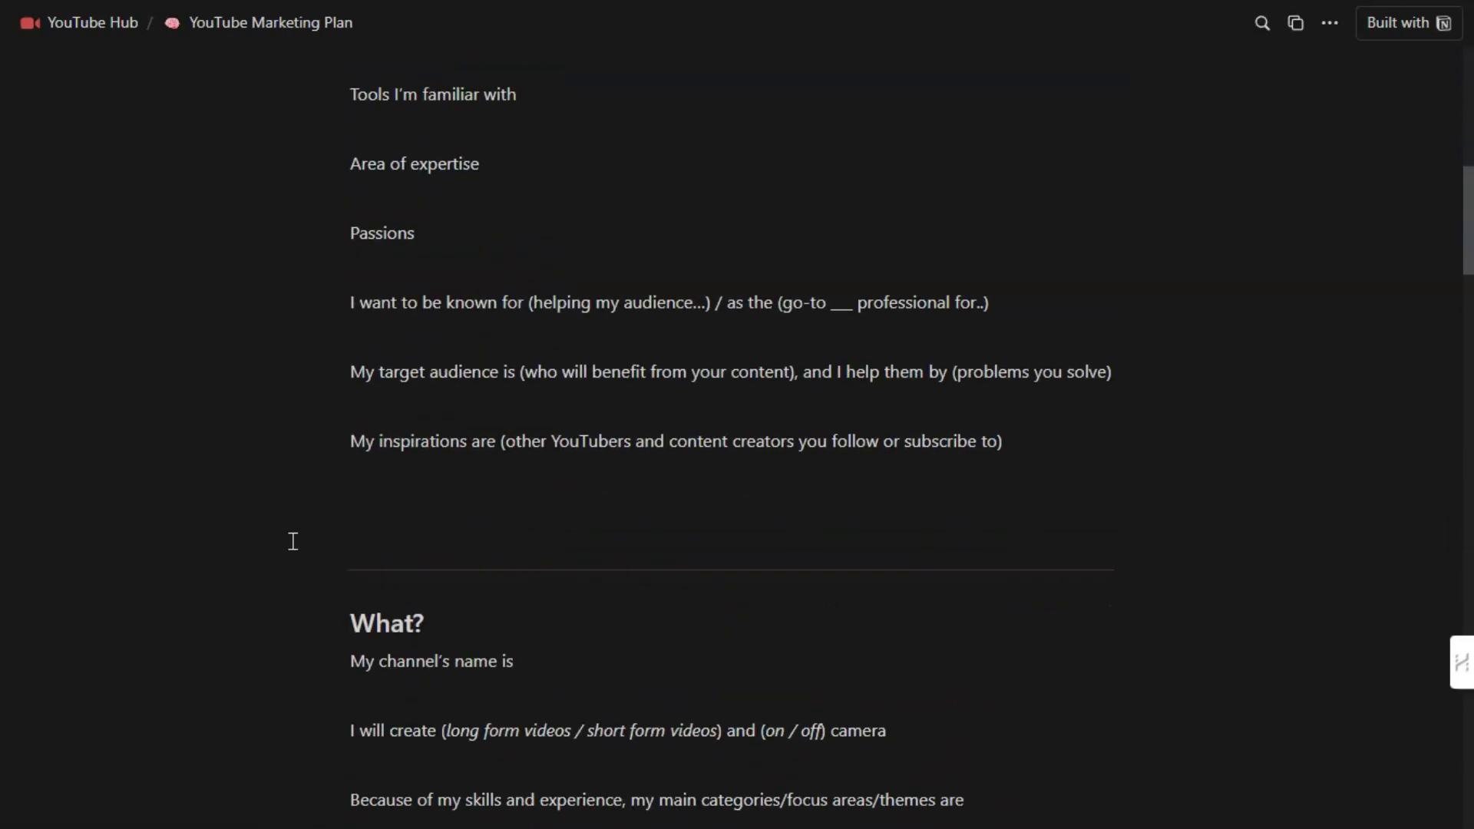
pyautogui.scroll(-14, 293, 541)
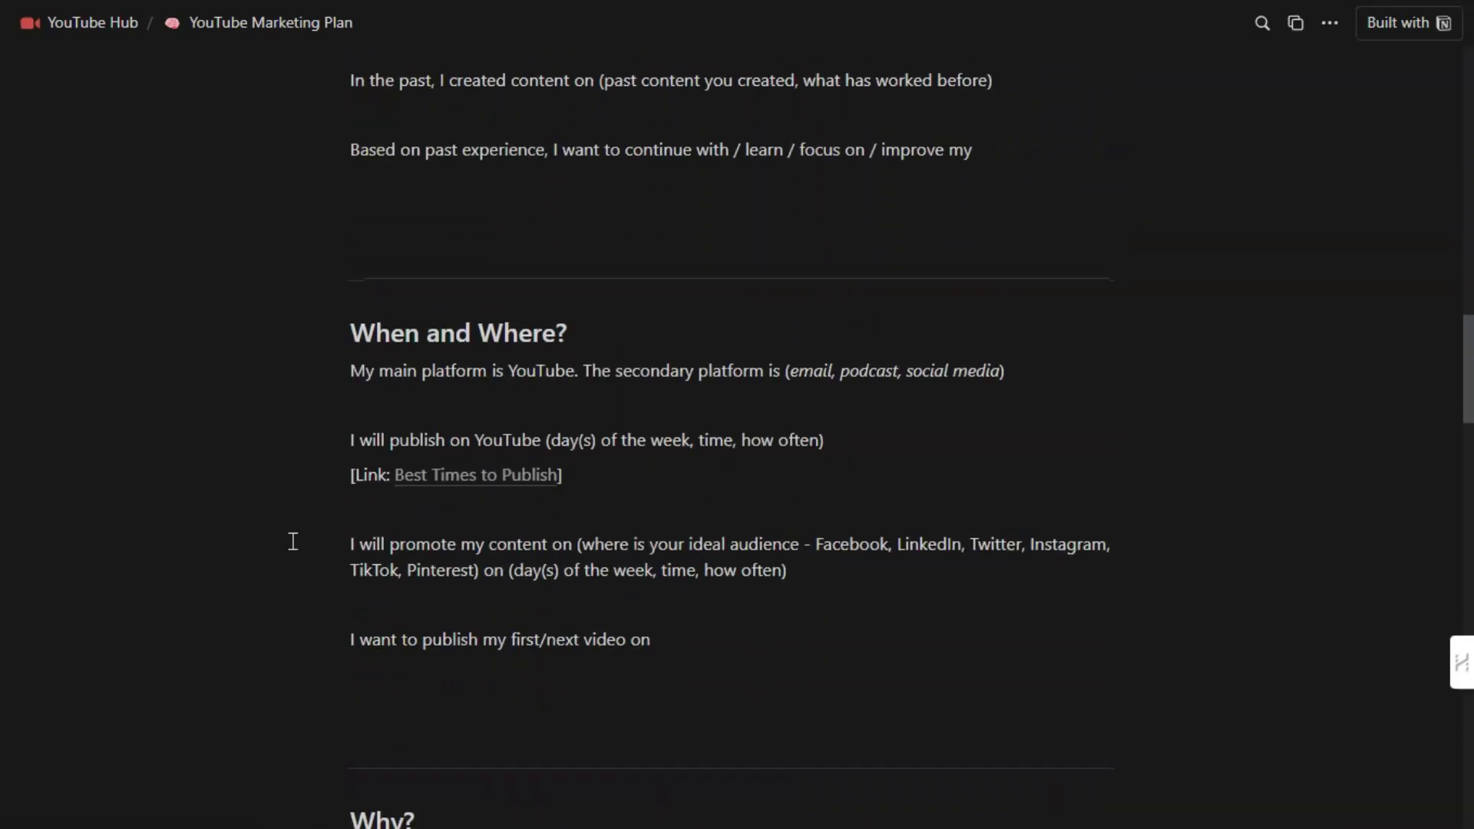
pyautogui.scroll(-13, 292, 542)
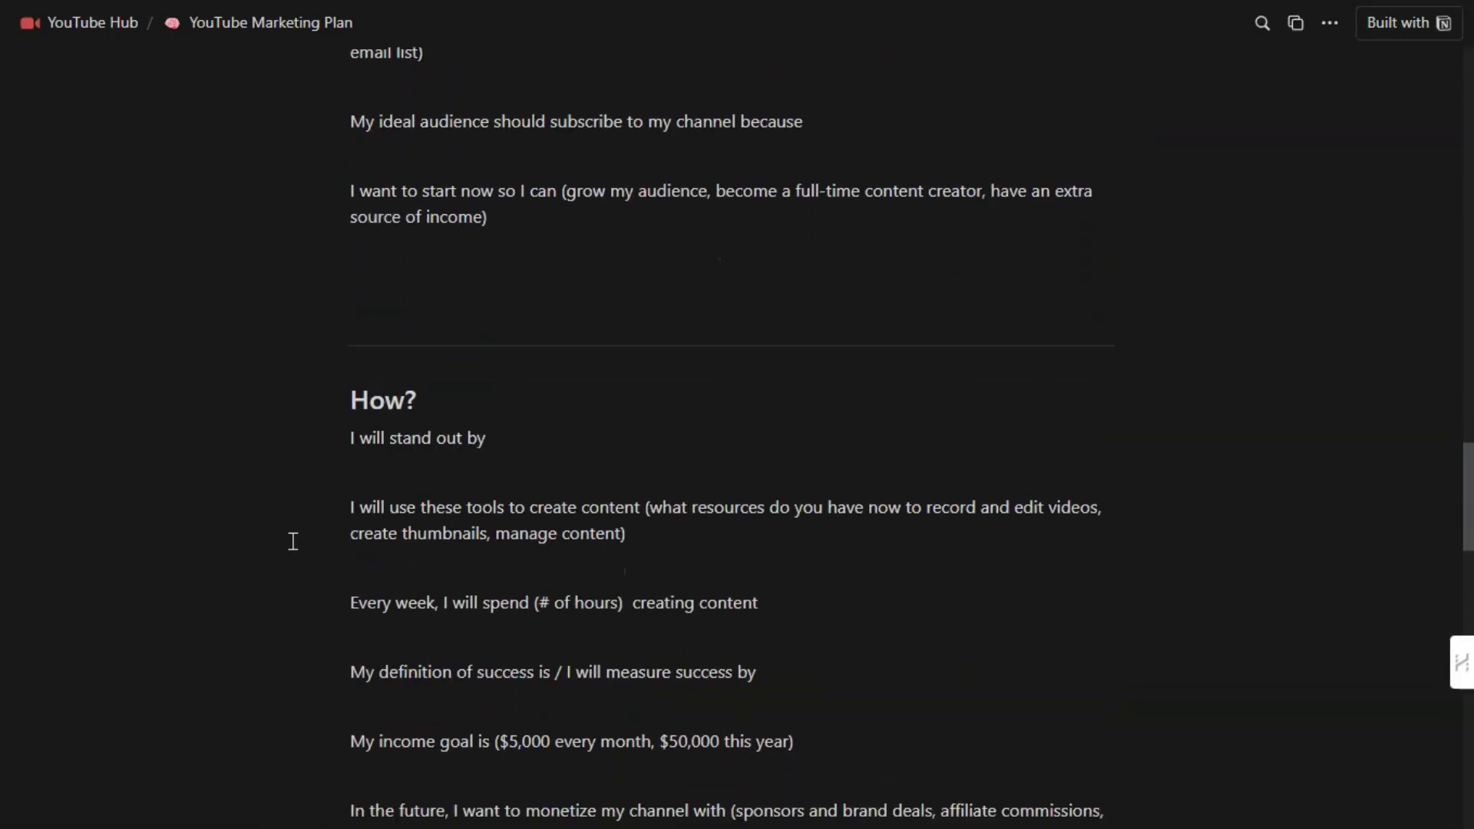
pyautogui.scroll(-4, 292, 541)
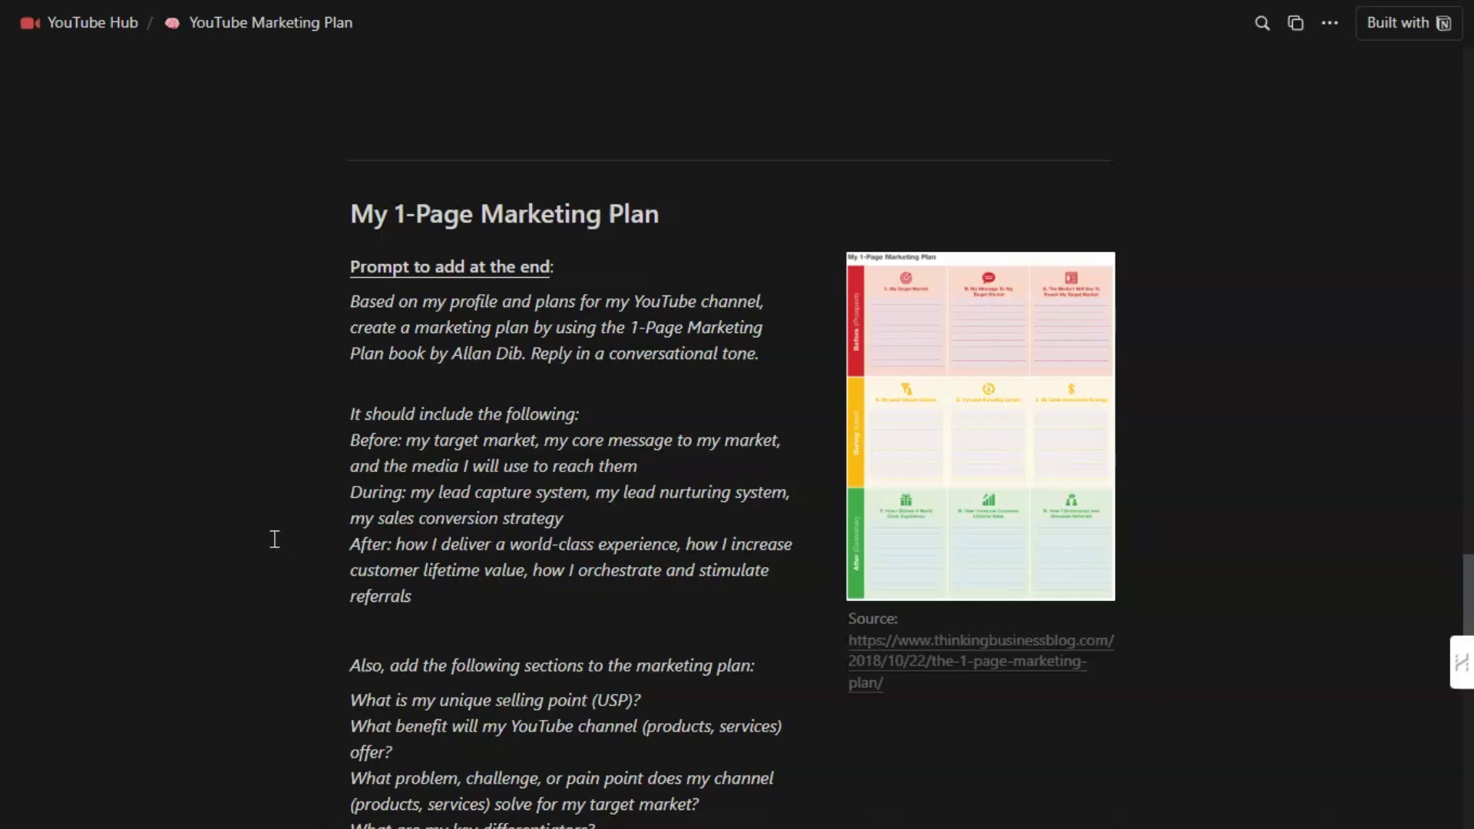
pyautogui.scroll(-1, 275, 537)
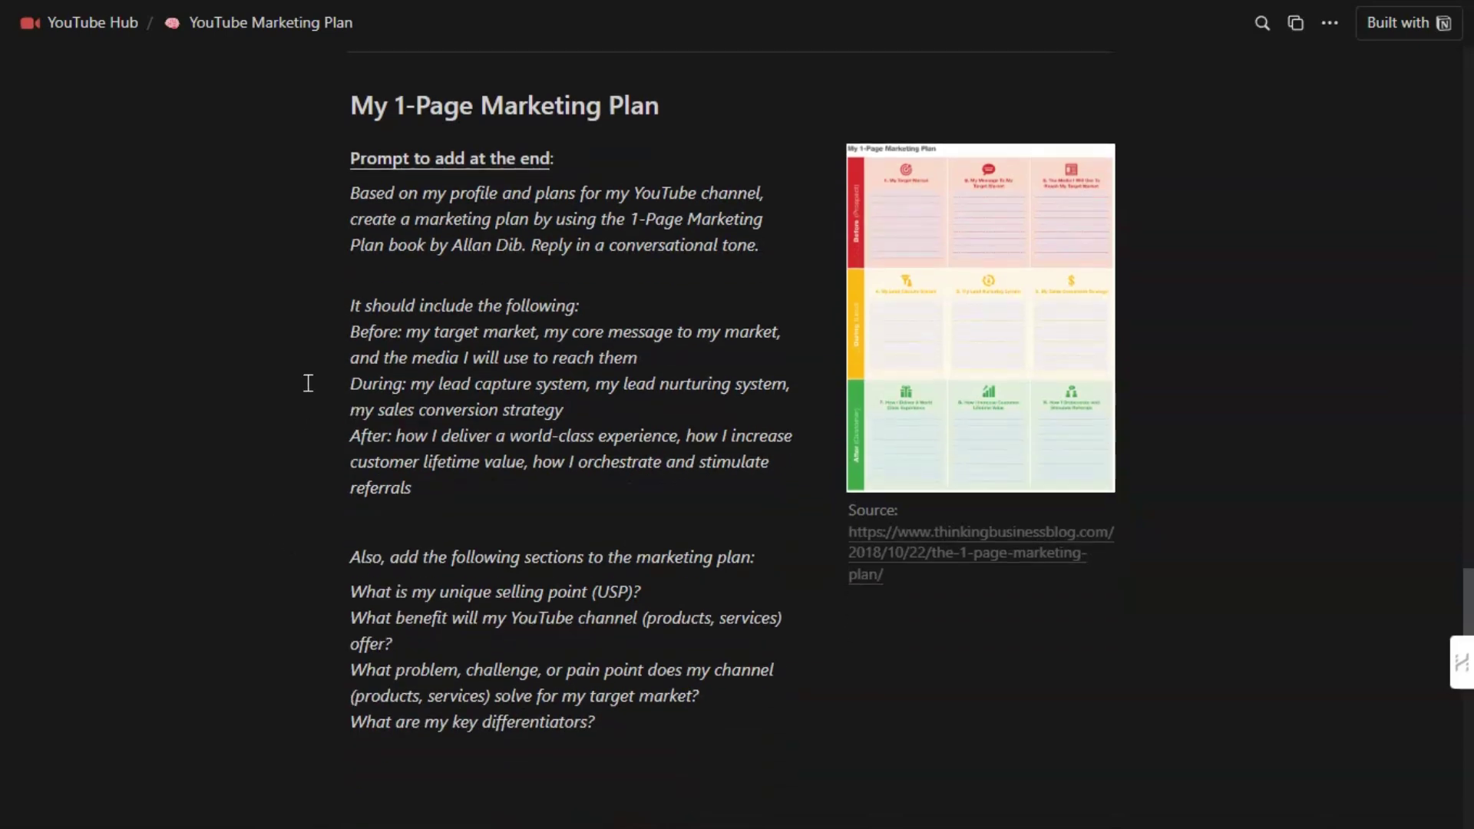
# Enlarge the My 1-Page Marketing Plan chart image to view it, and return to the page
pyautogui.click(944, 366)
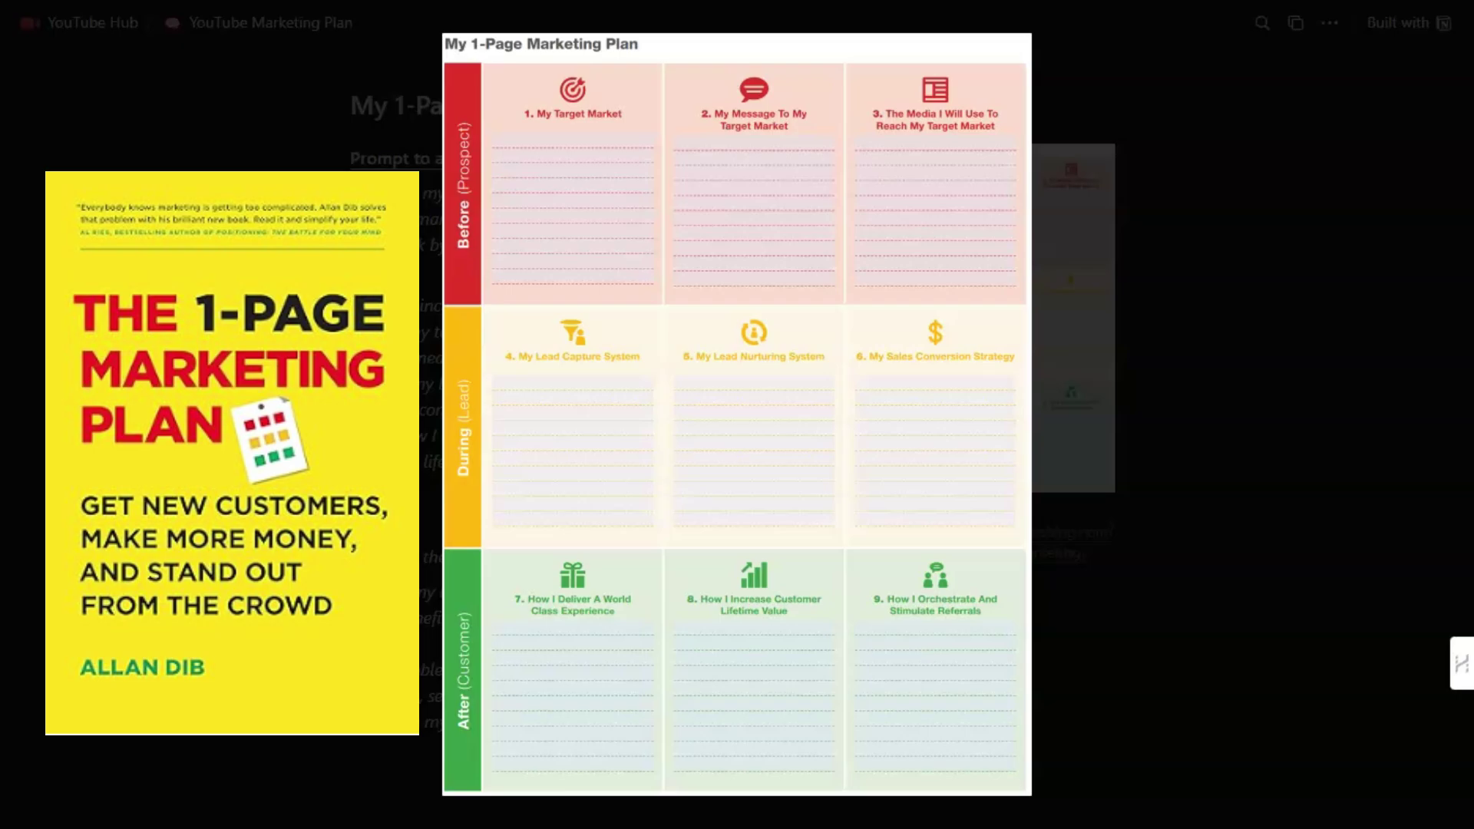
pyautogui.click(1159, 702)
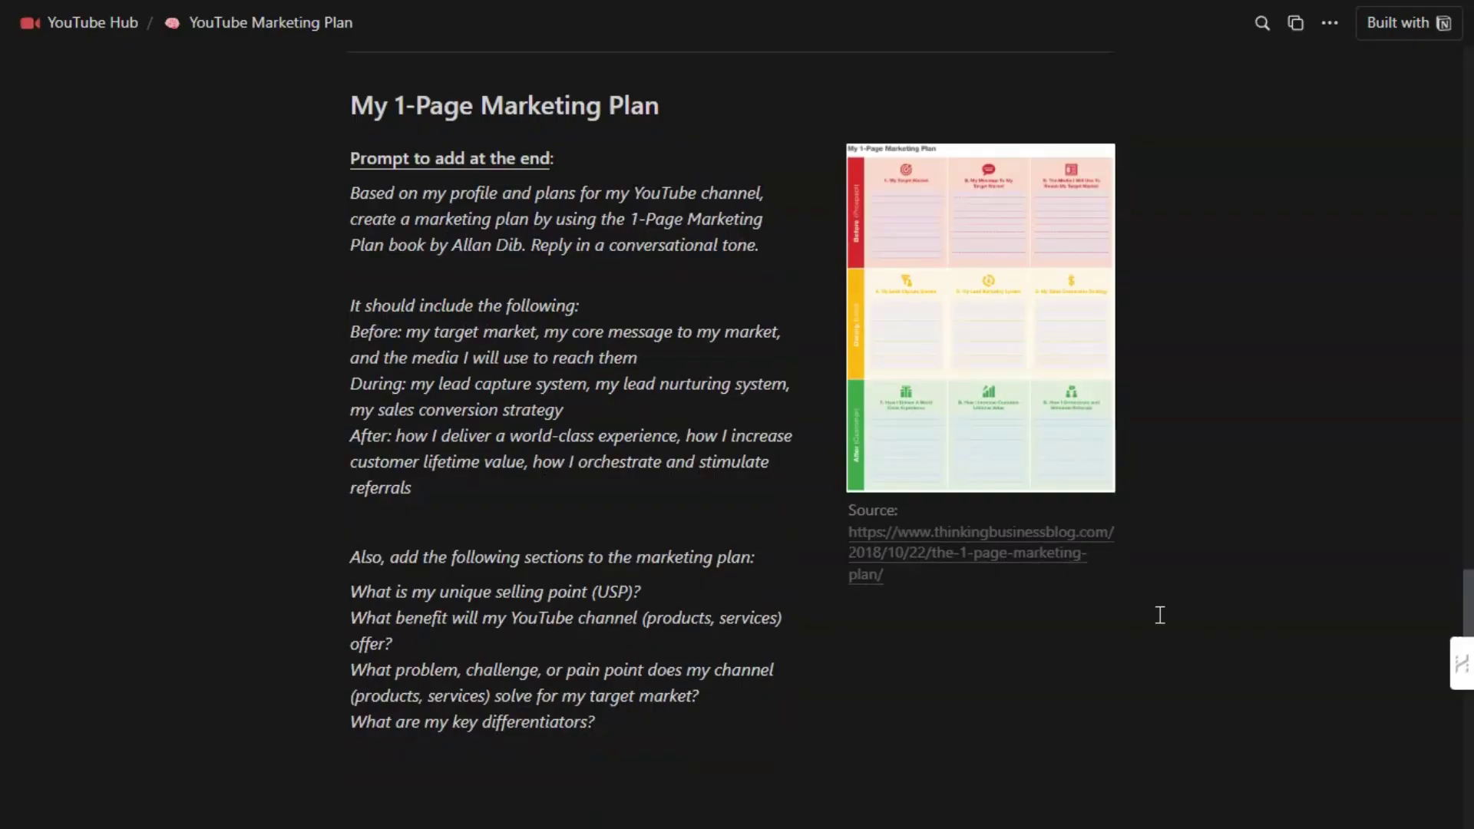
pyautogui.scroll(-5, 1160, 615)
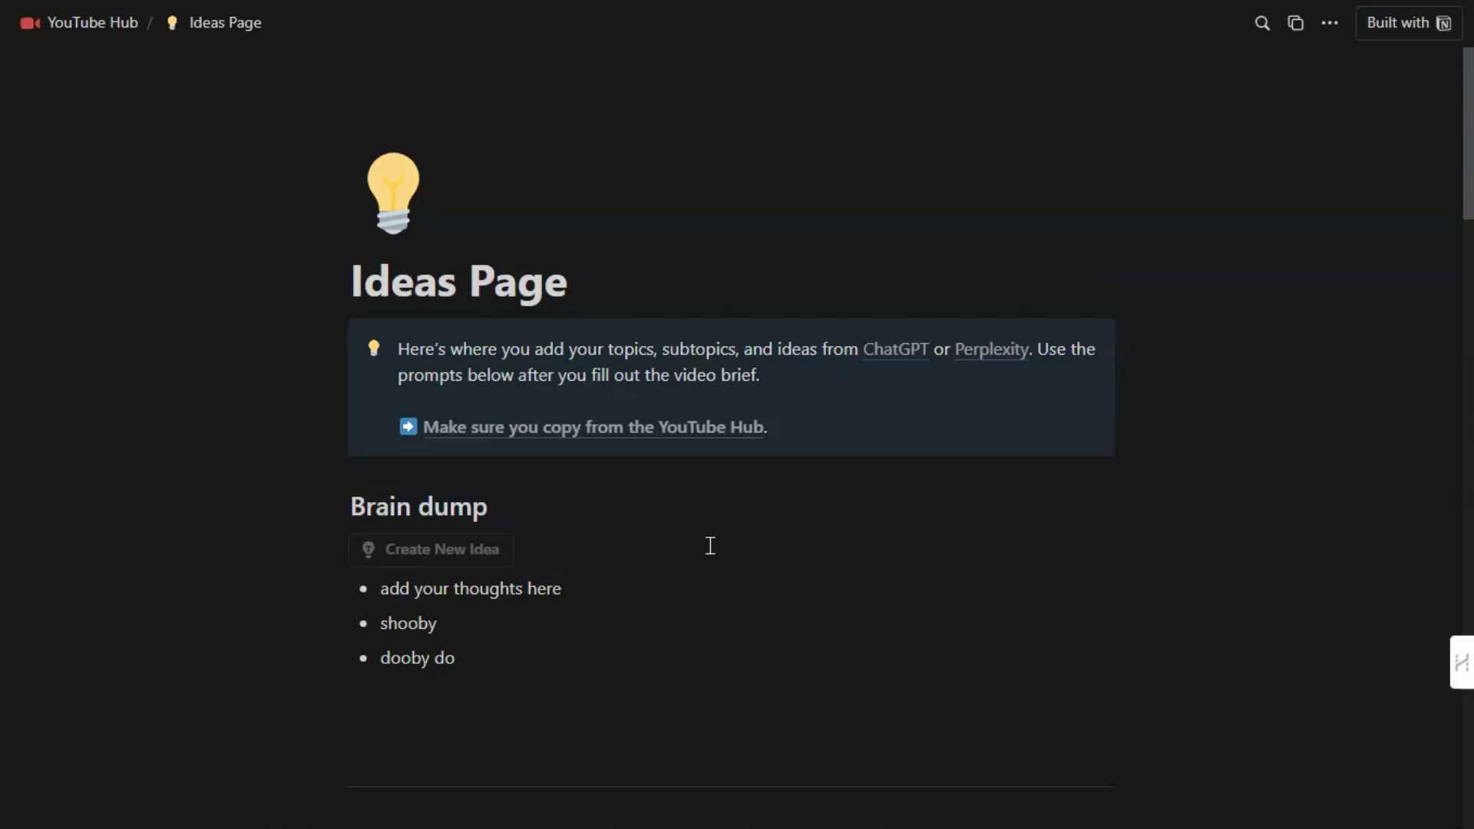
# Review the Brain dump section of the Ideas Page, and expand and collapse "List of video ideas"
pyautogui.scroll(-3, 707, 537)
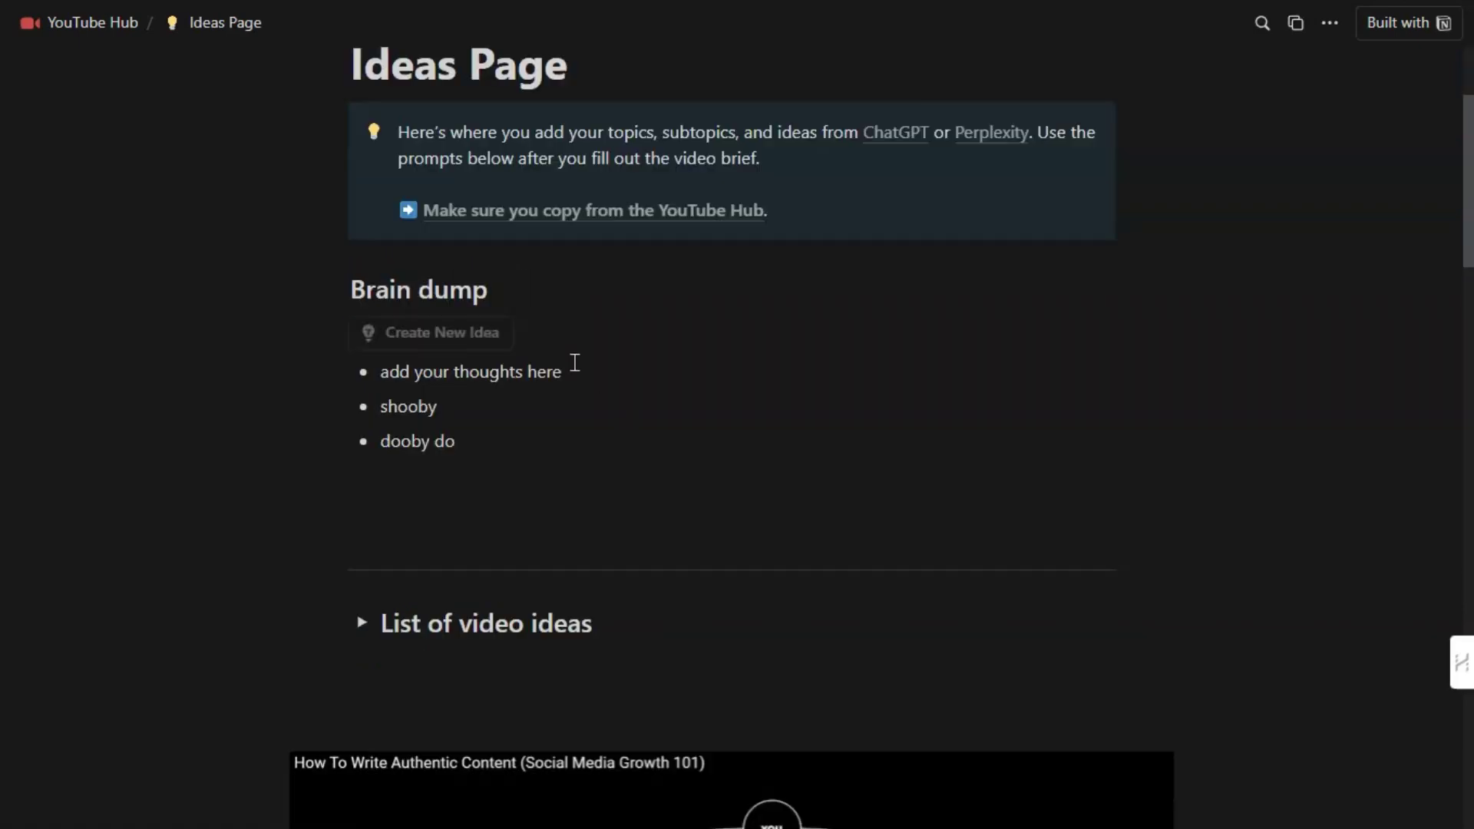
pyautogui.click(443, 336)
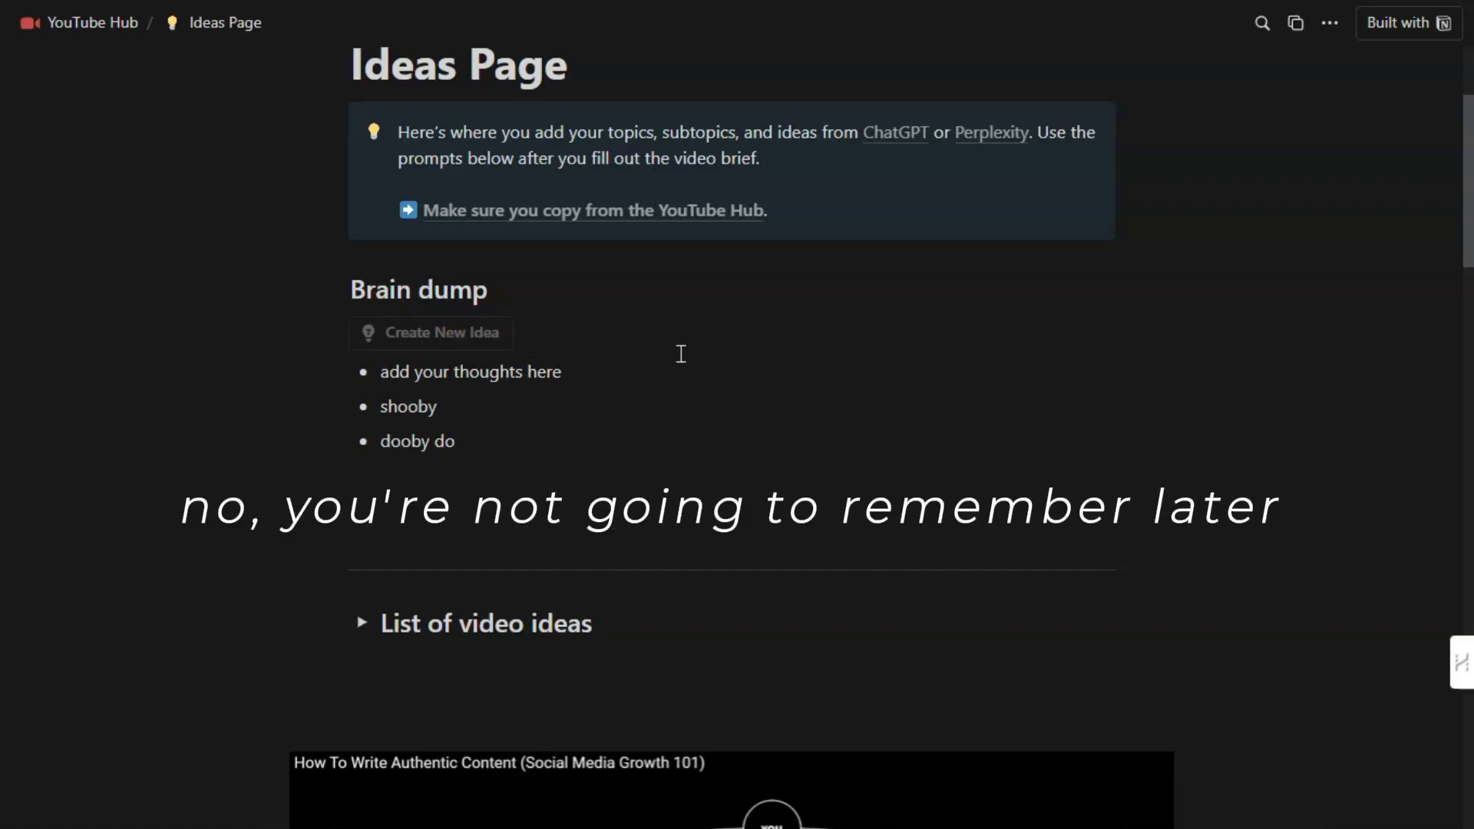
pyautogui.scroll(-3, 681, 354)
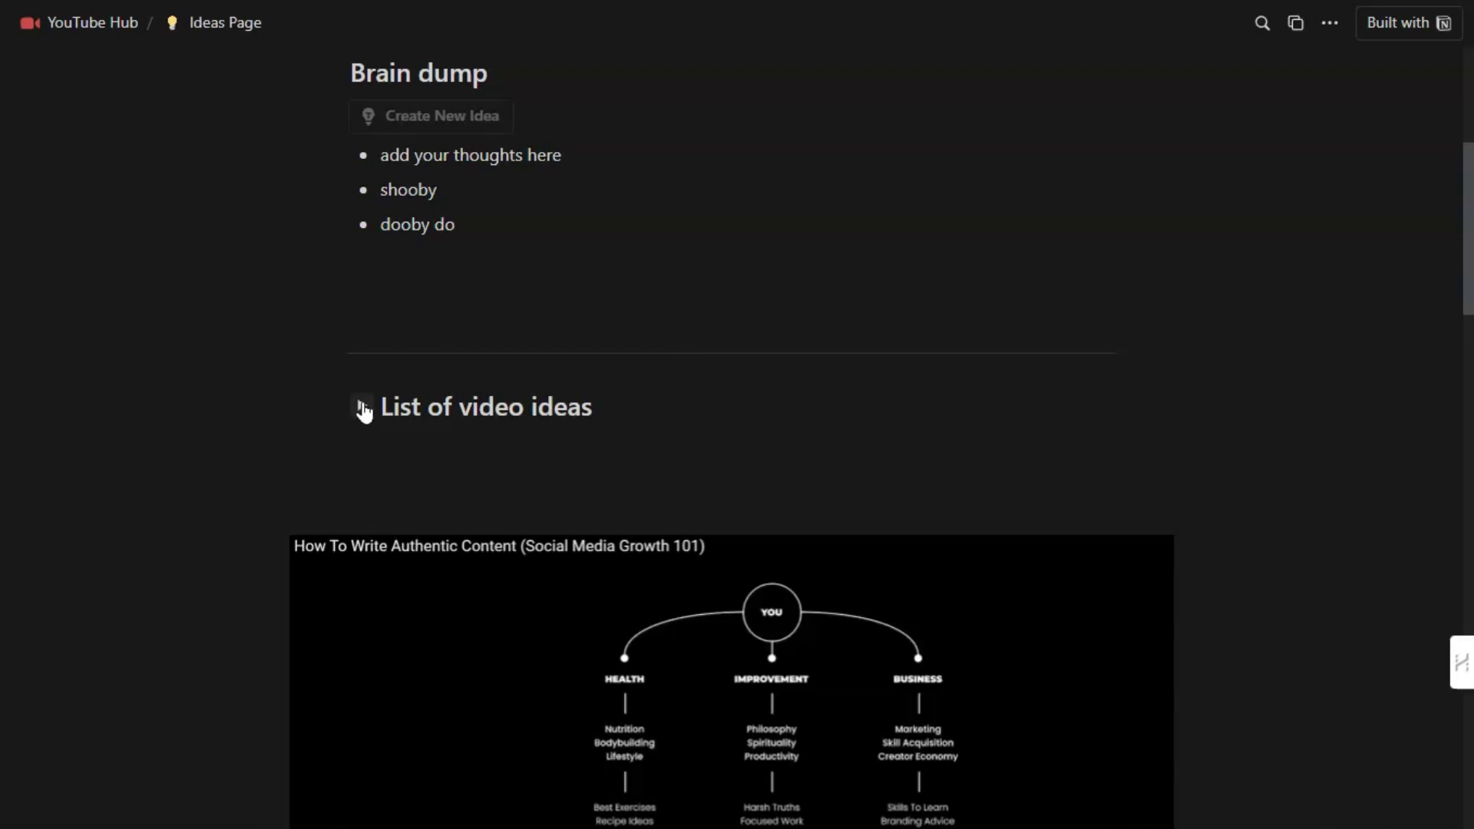
pyautogui.click(362, 407)
pyautogui.click(362, 407)
# Enlarge the topic tree example image on the Ideas Page
pyautogui.scroll(-2, 664, 291)
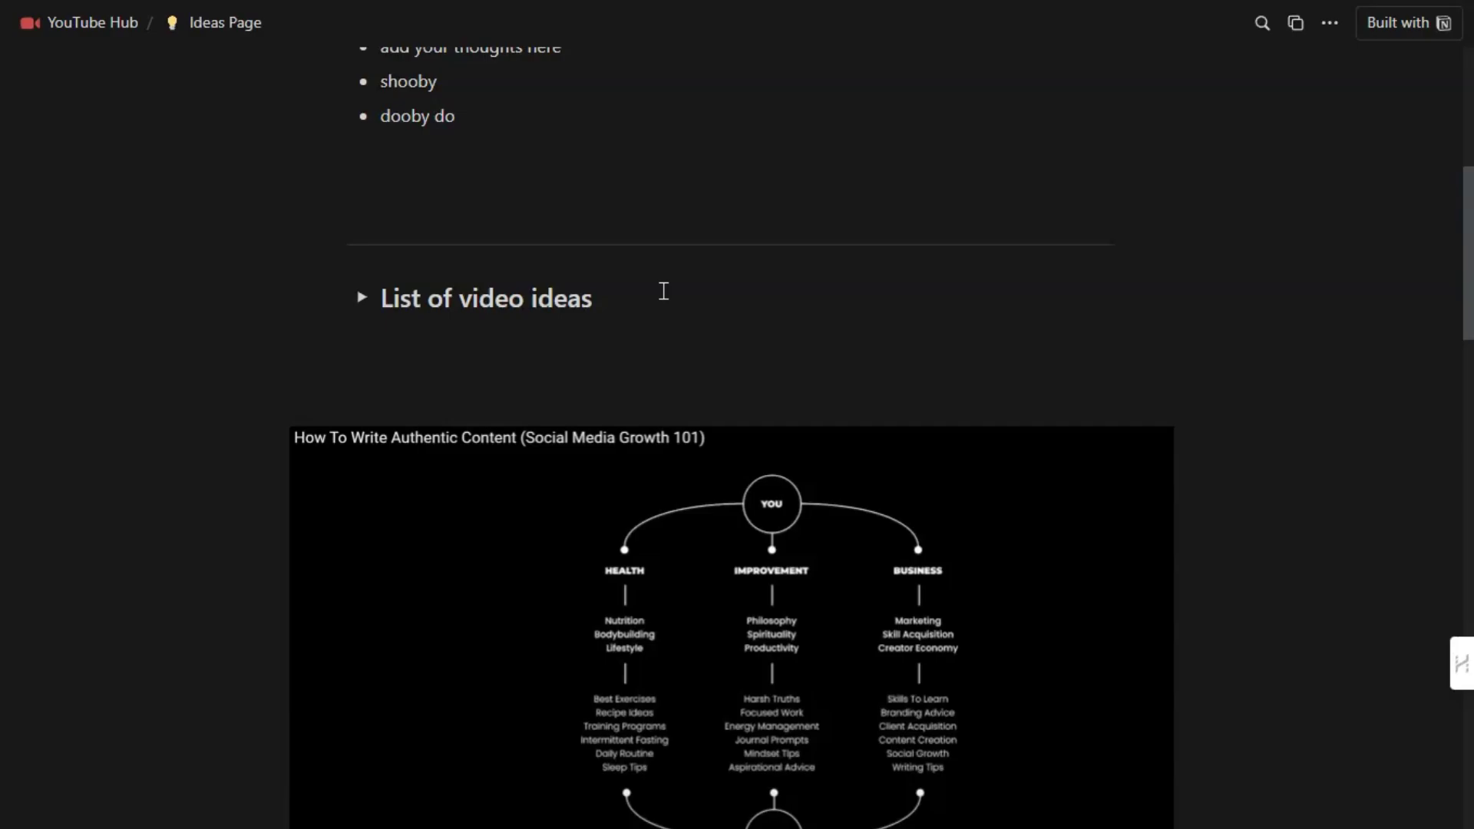
pyautogui.scroll(-3, 664, 291)
pyautogui.click(722, 415)
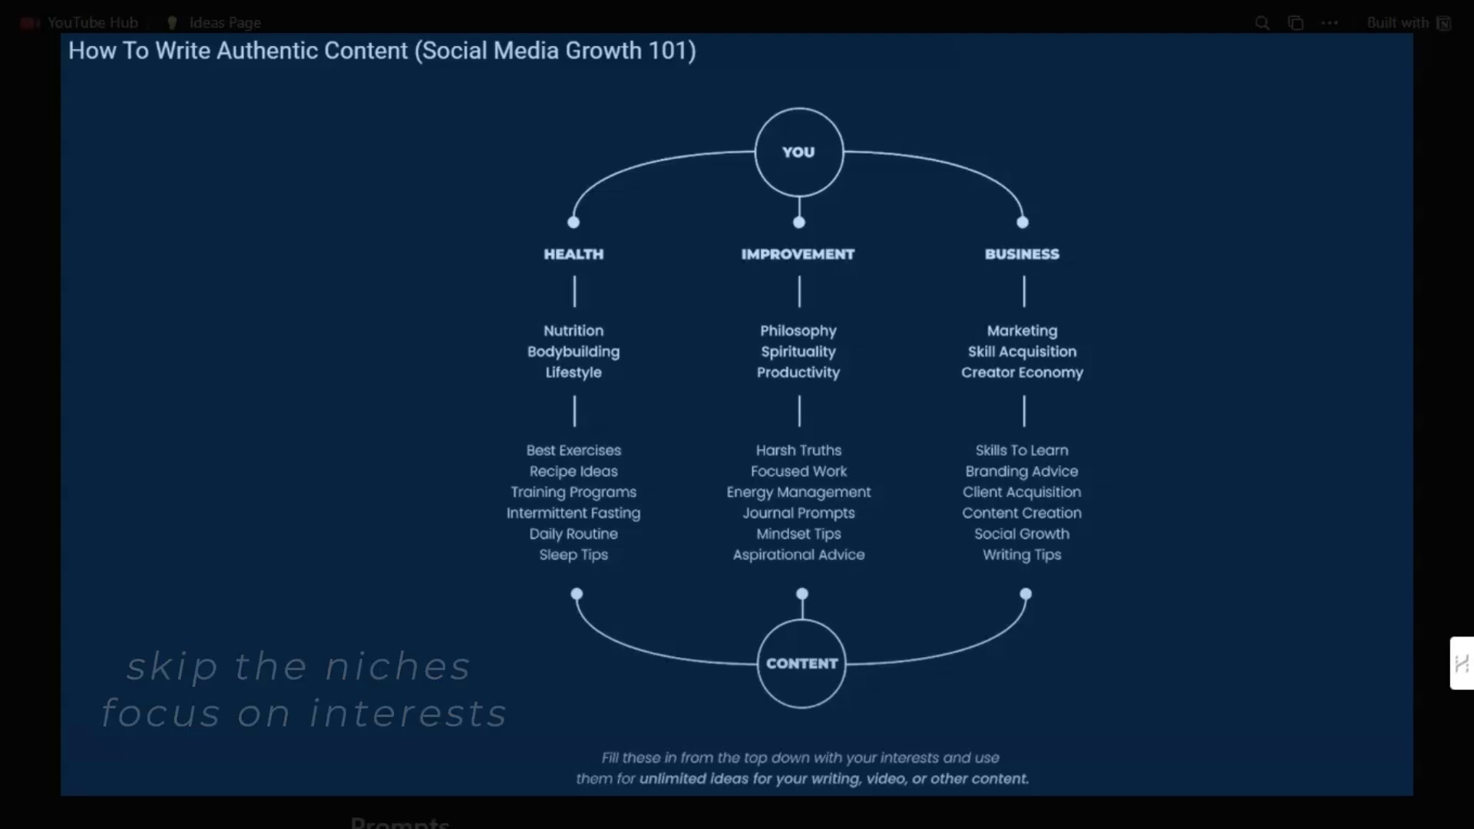
# Close the enlarged topic tree and read the Ideas Page prompts for topics, video ideas and the chosen video idea
pyautogui.scroll(-5, 784, 552)
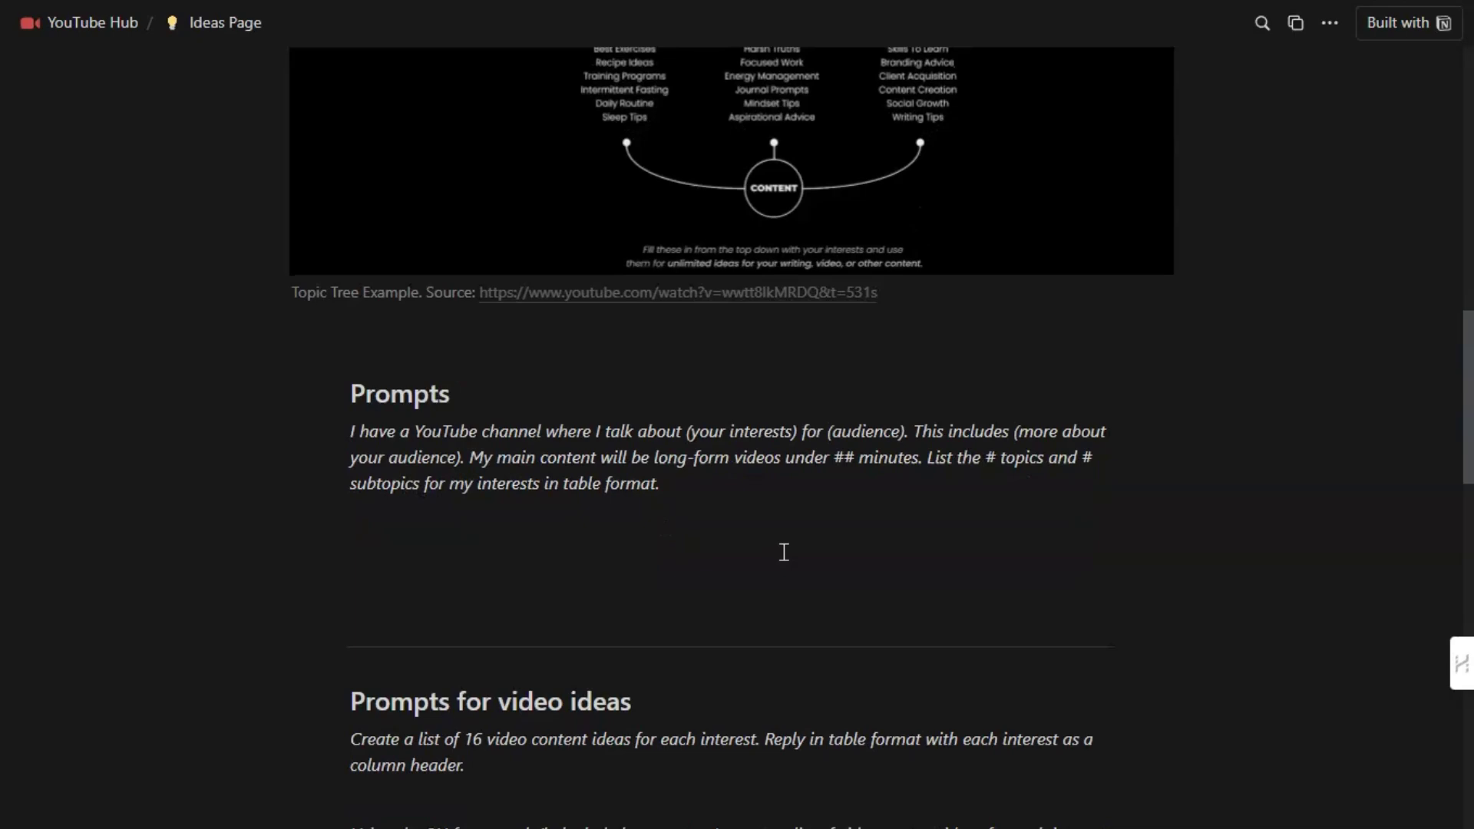
pyautogui.scroll(-3, 784, 552)
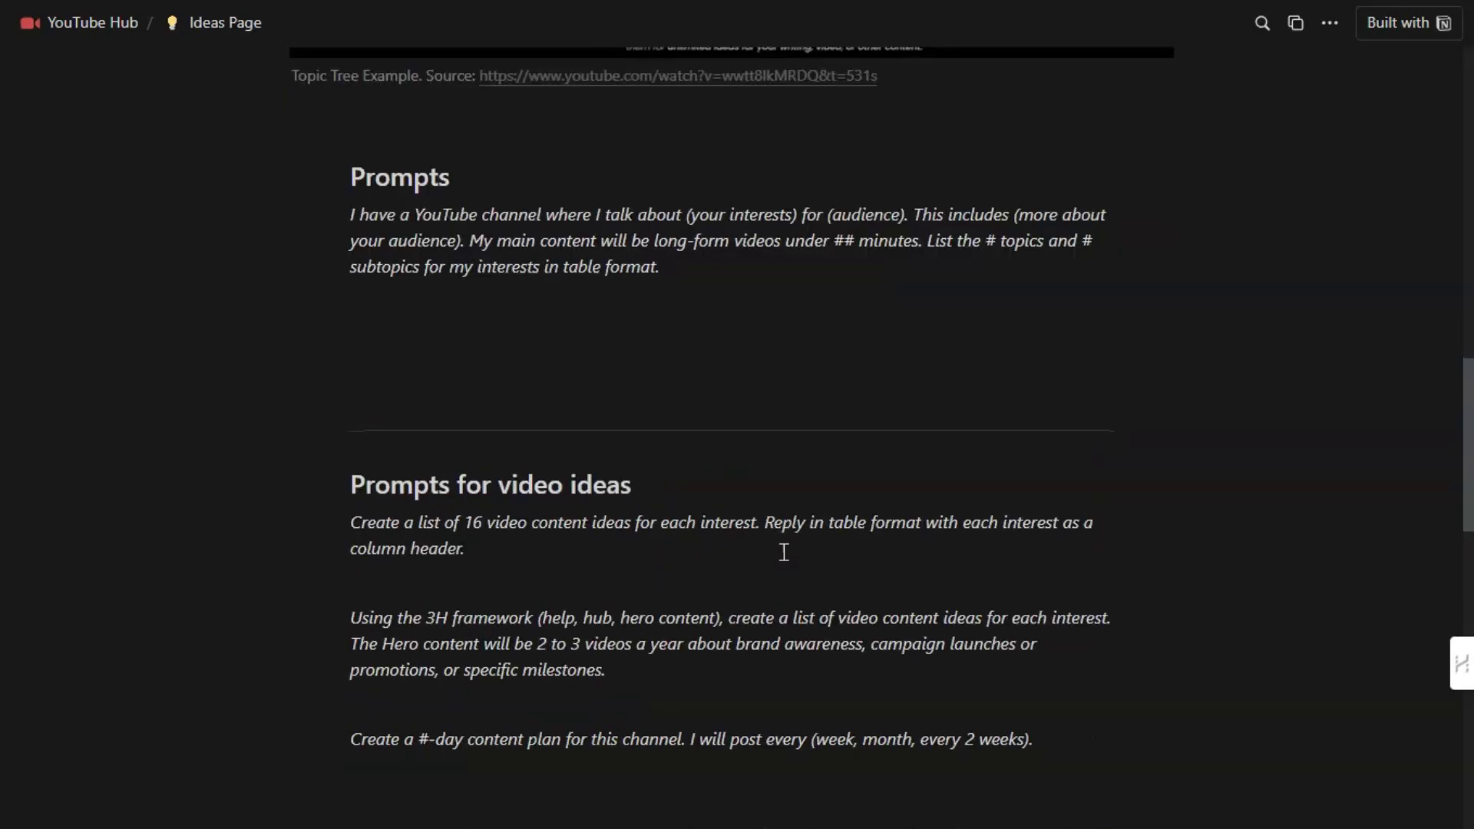
pyautogui.scroll(-4, 1162, 468)
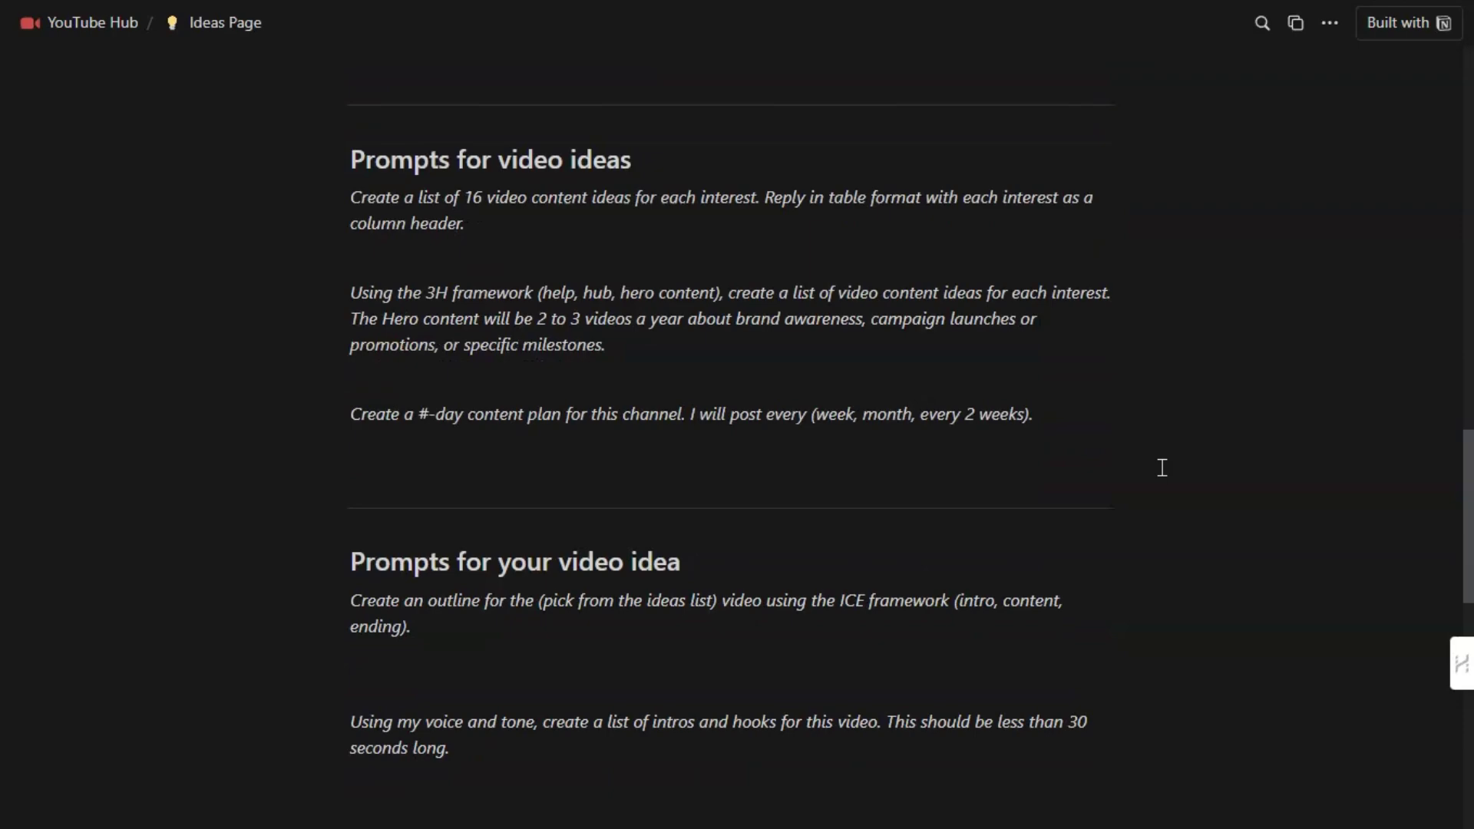
pyautogui.scroll(-10, 1163, 468)
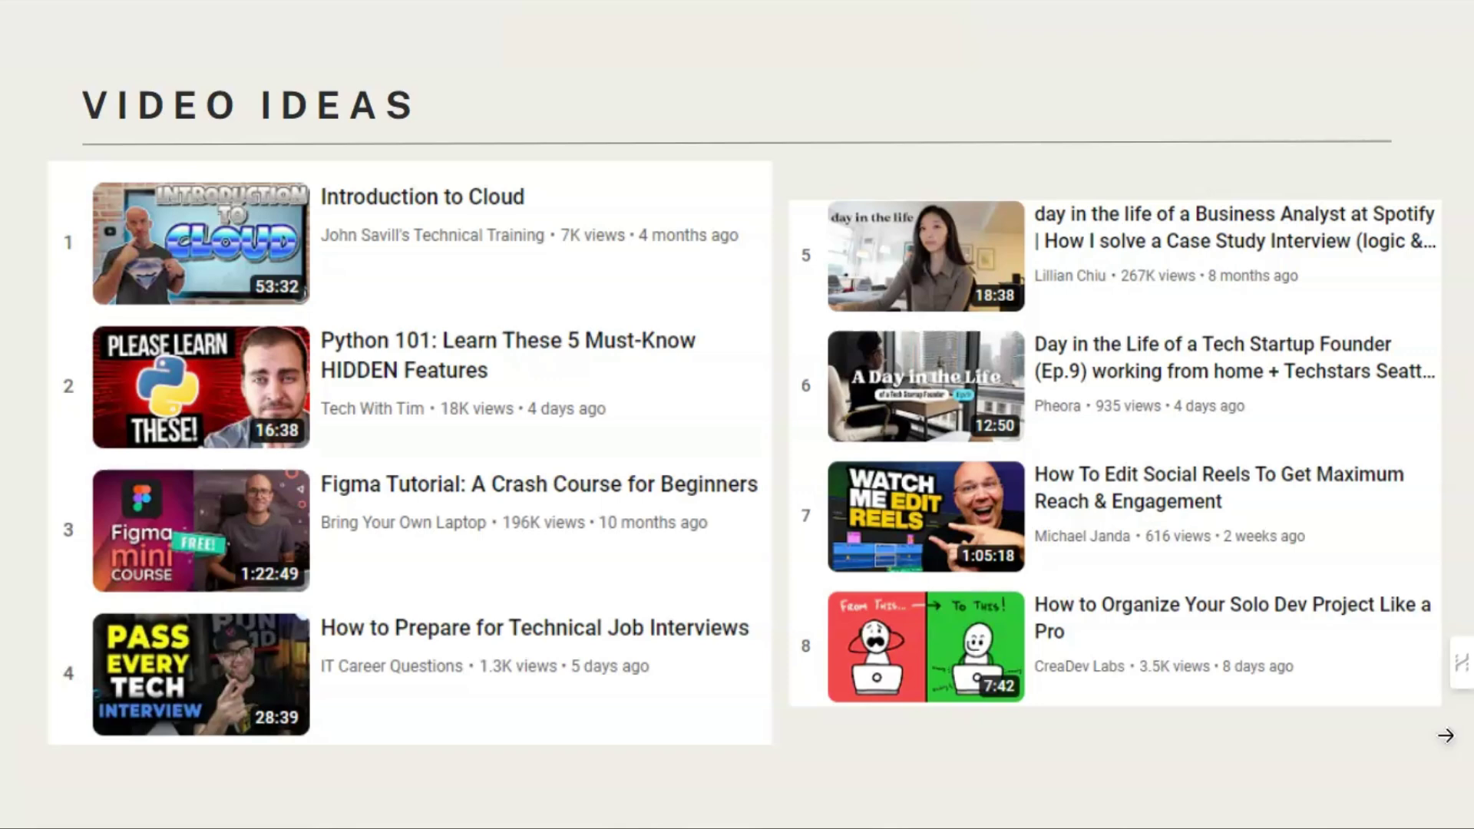
pyautogui.click(1438, 736)
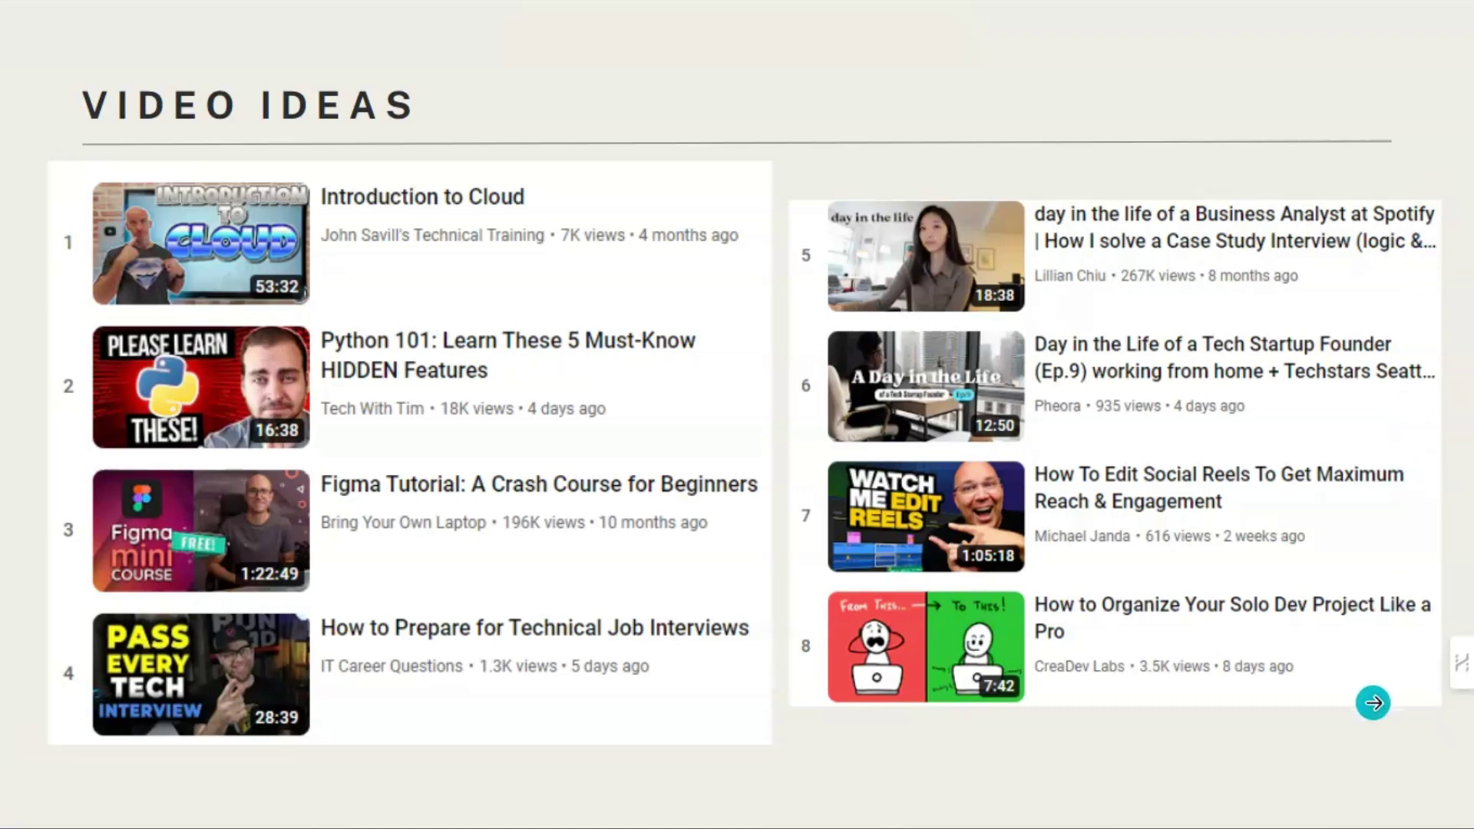
pyautogui.click(1390, 737)
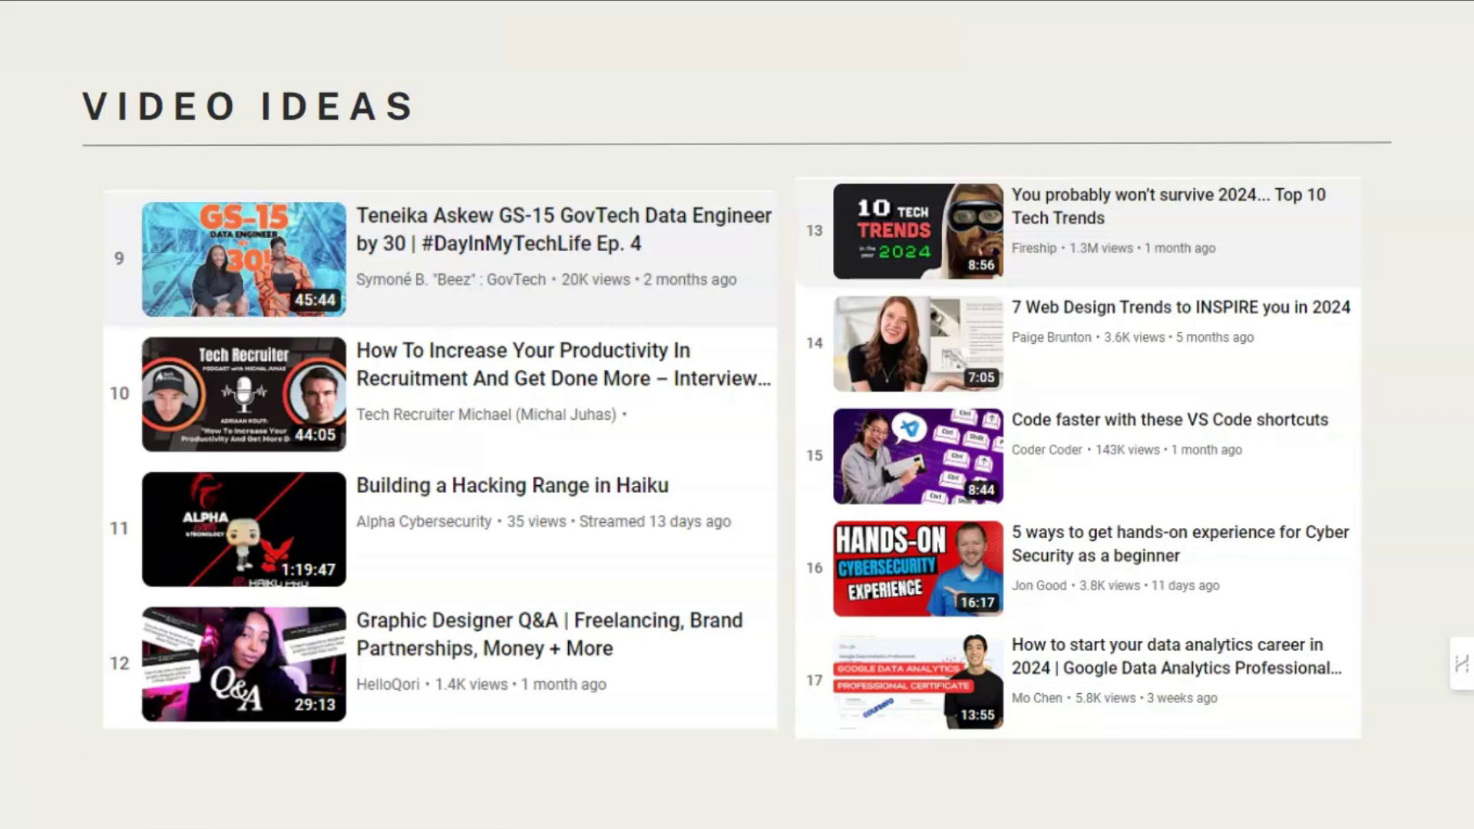
pyautogui.click(1423, 539)
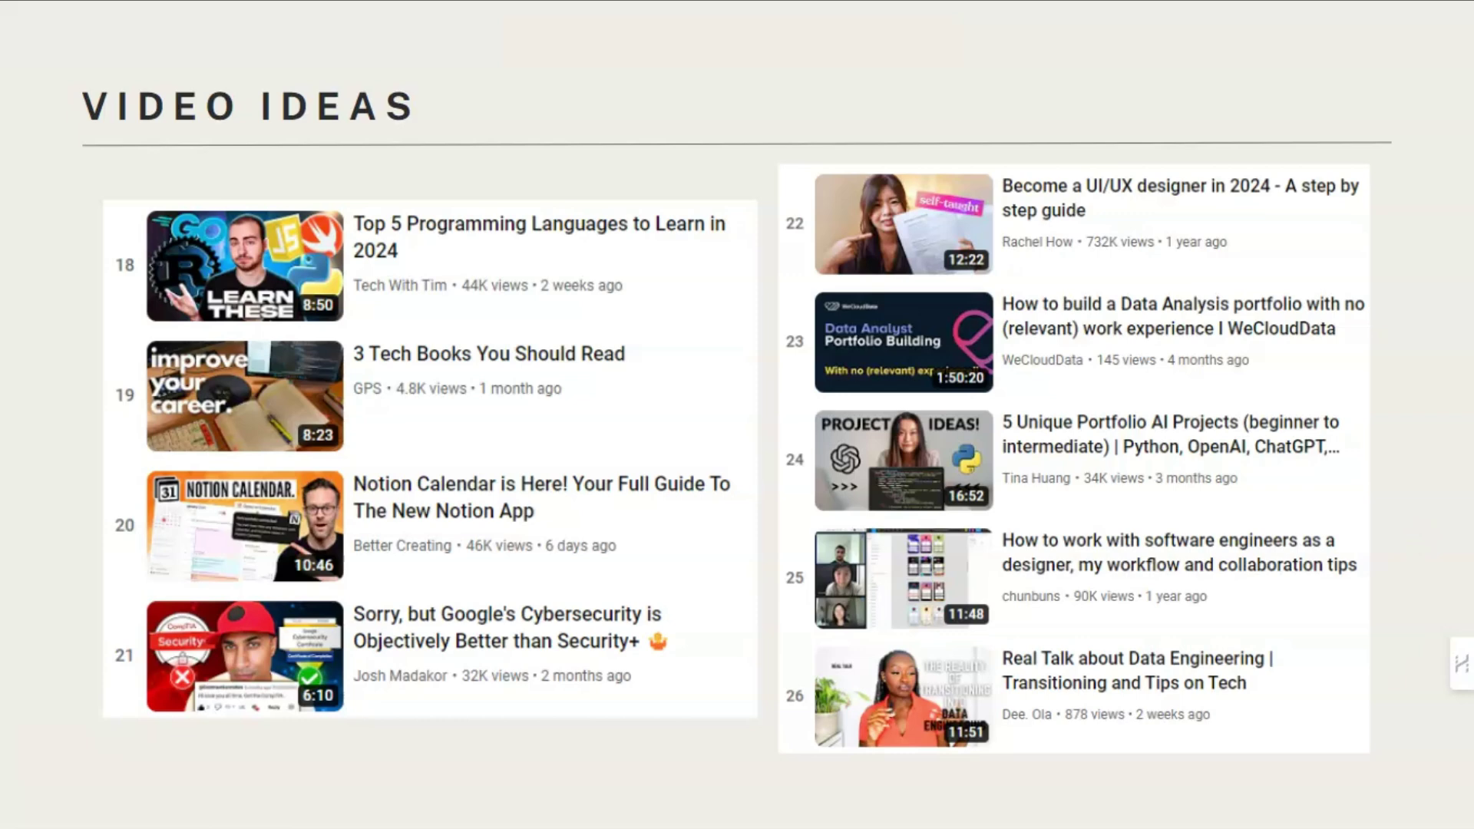
pyautogui.press('Right')
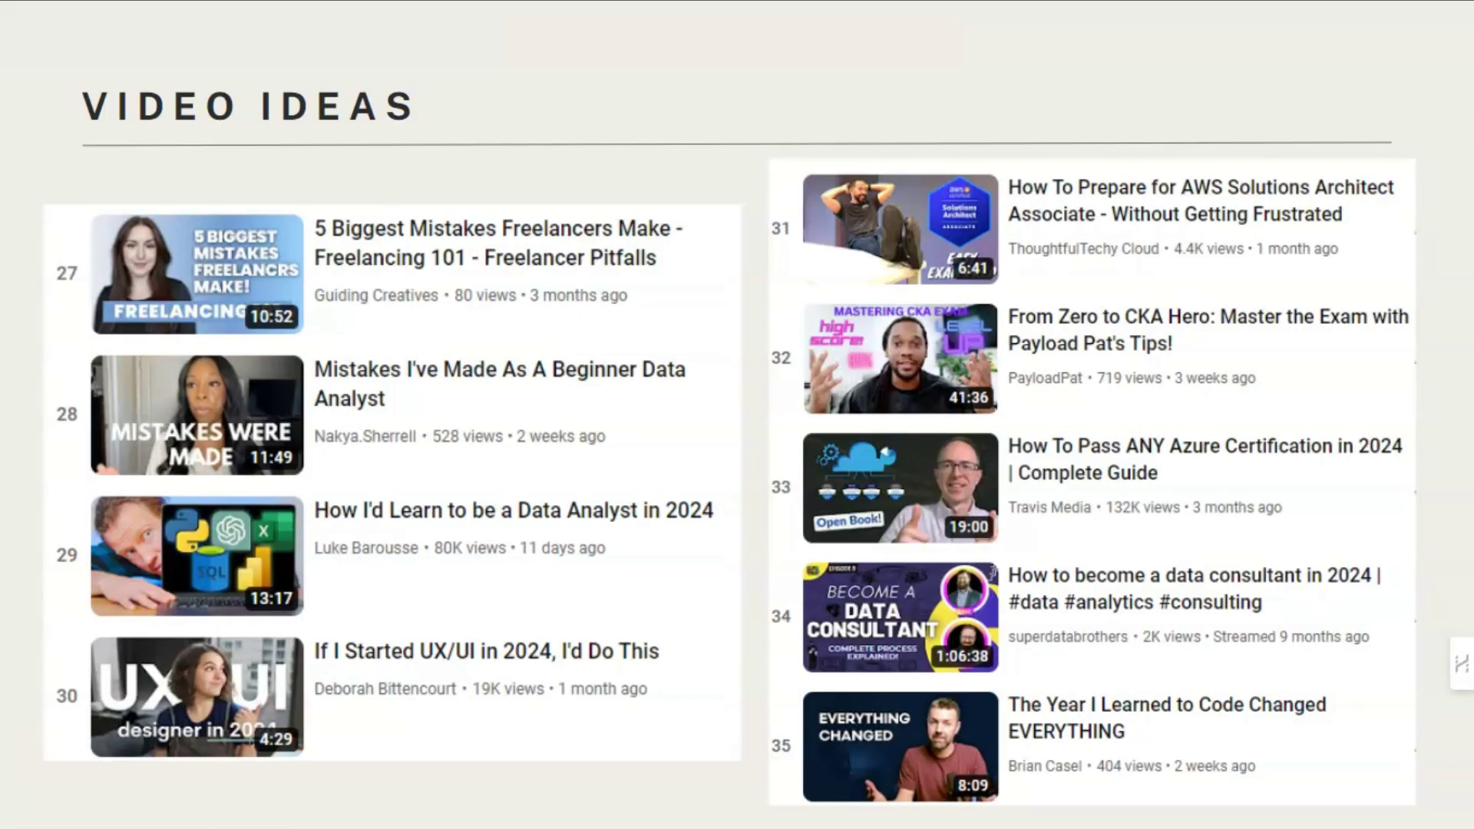
pyautogui.press('Right')
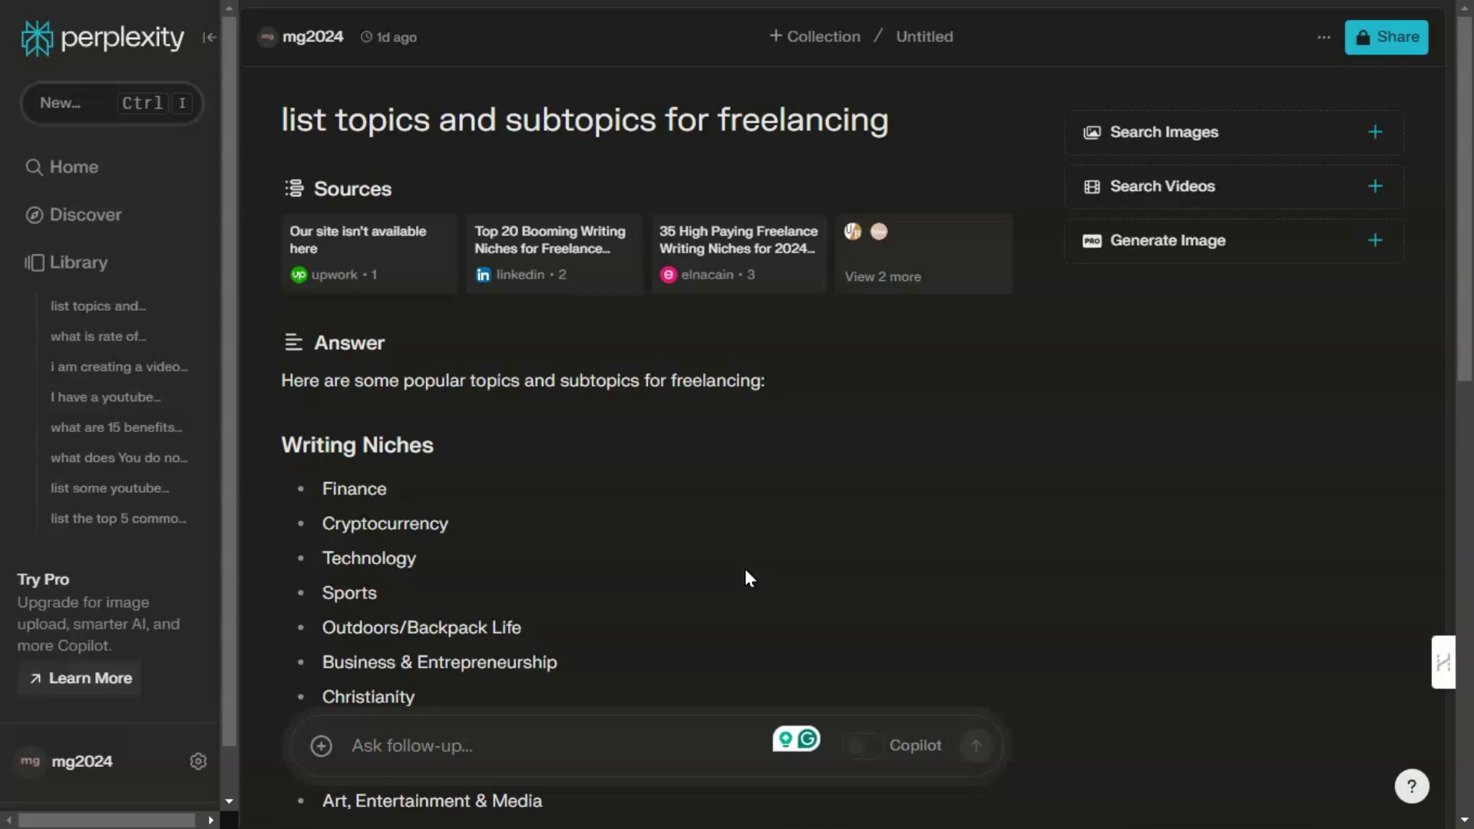
# In Perplexity, read the answer to "list topics and subtopics for freelancing", from Writing Niches through Subtopics
pyautogui.scroll(-7, 749, 578)
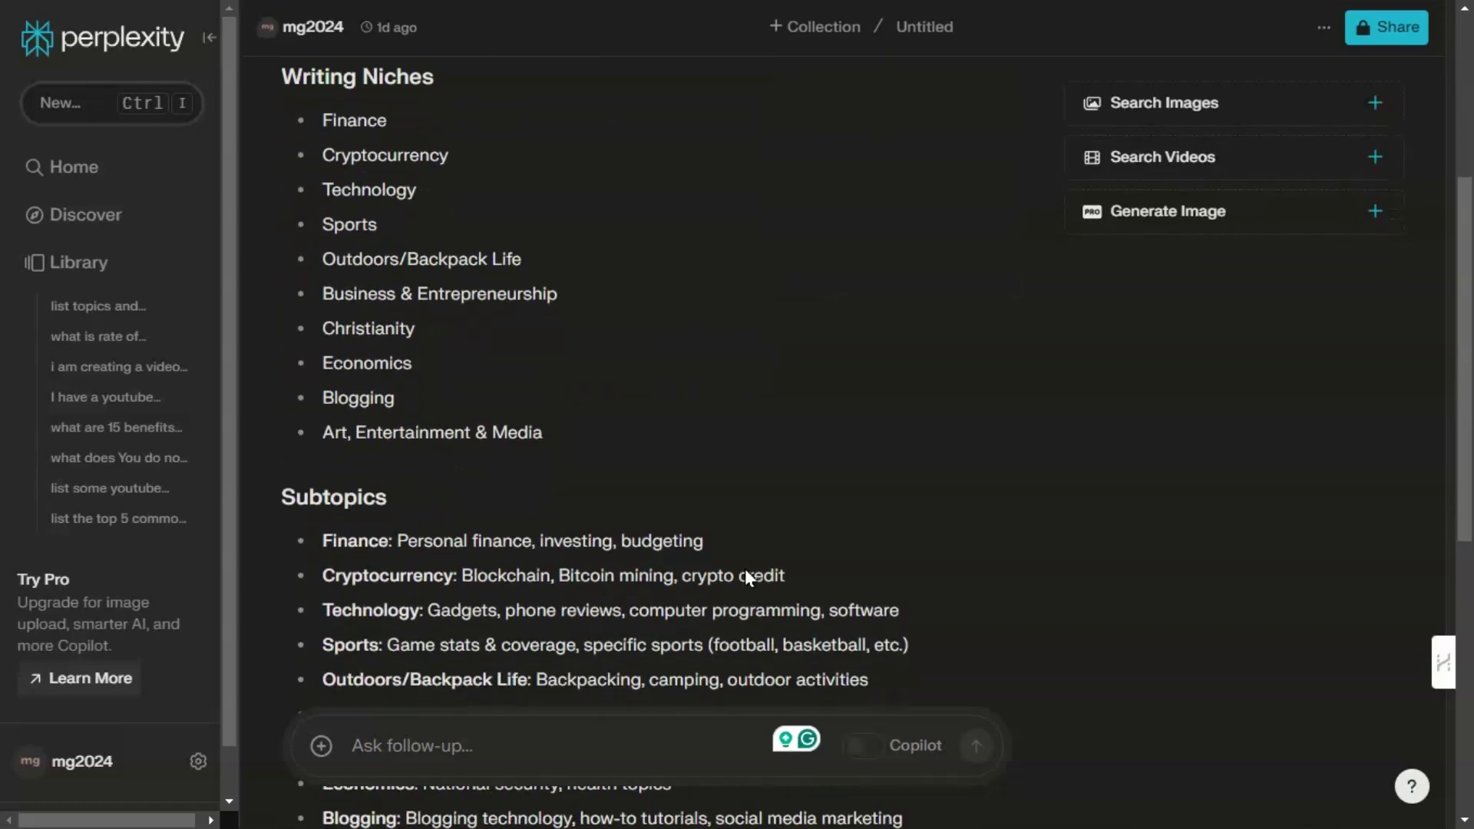
pyautogui.scroll(-3, 749, 578)
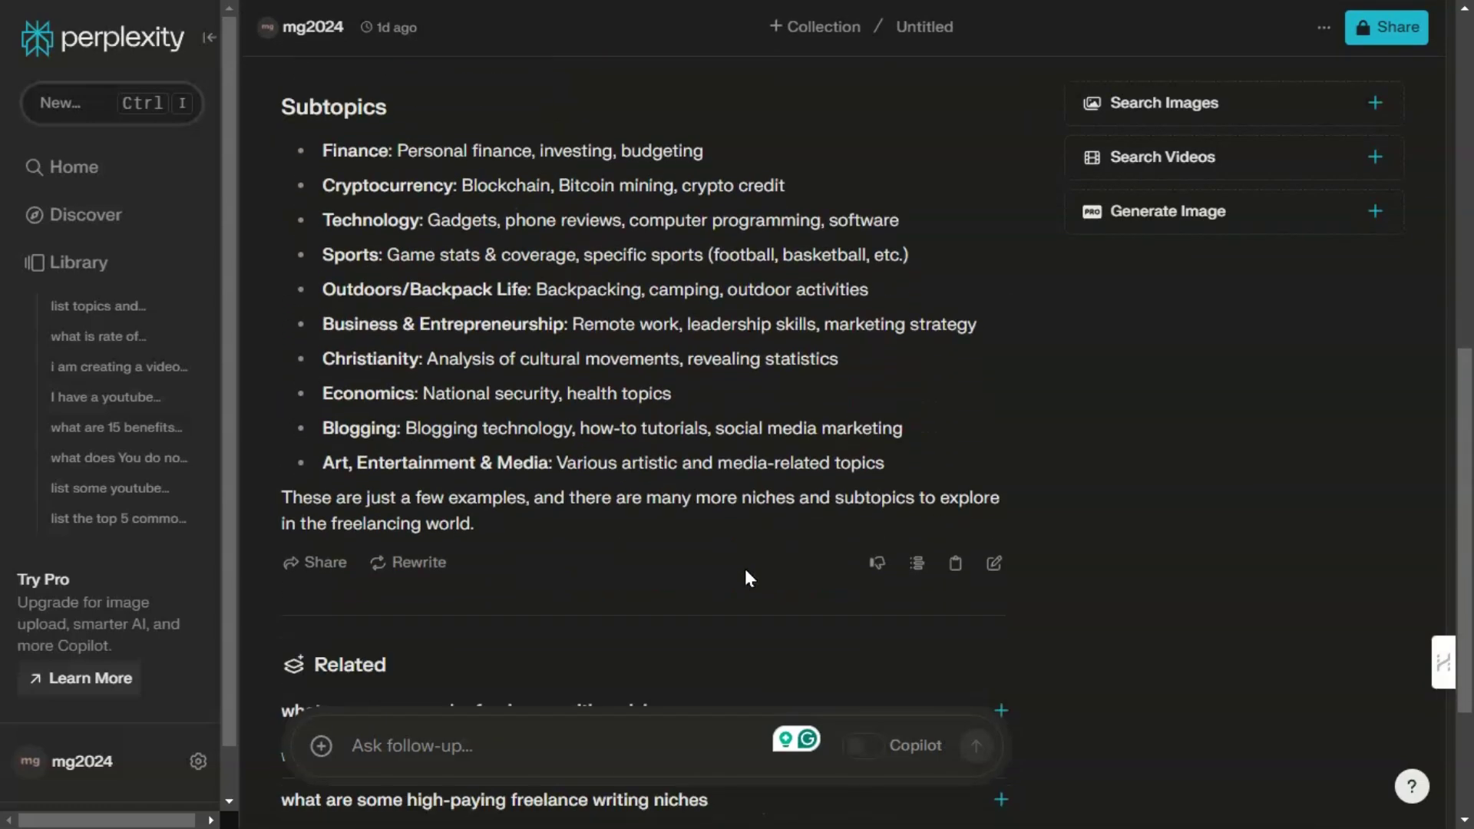
pyautogui.scroll(-3, 751, 580)
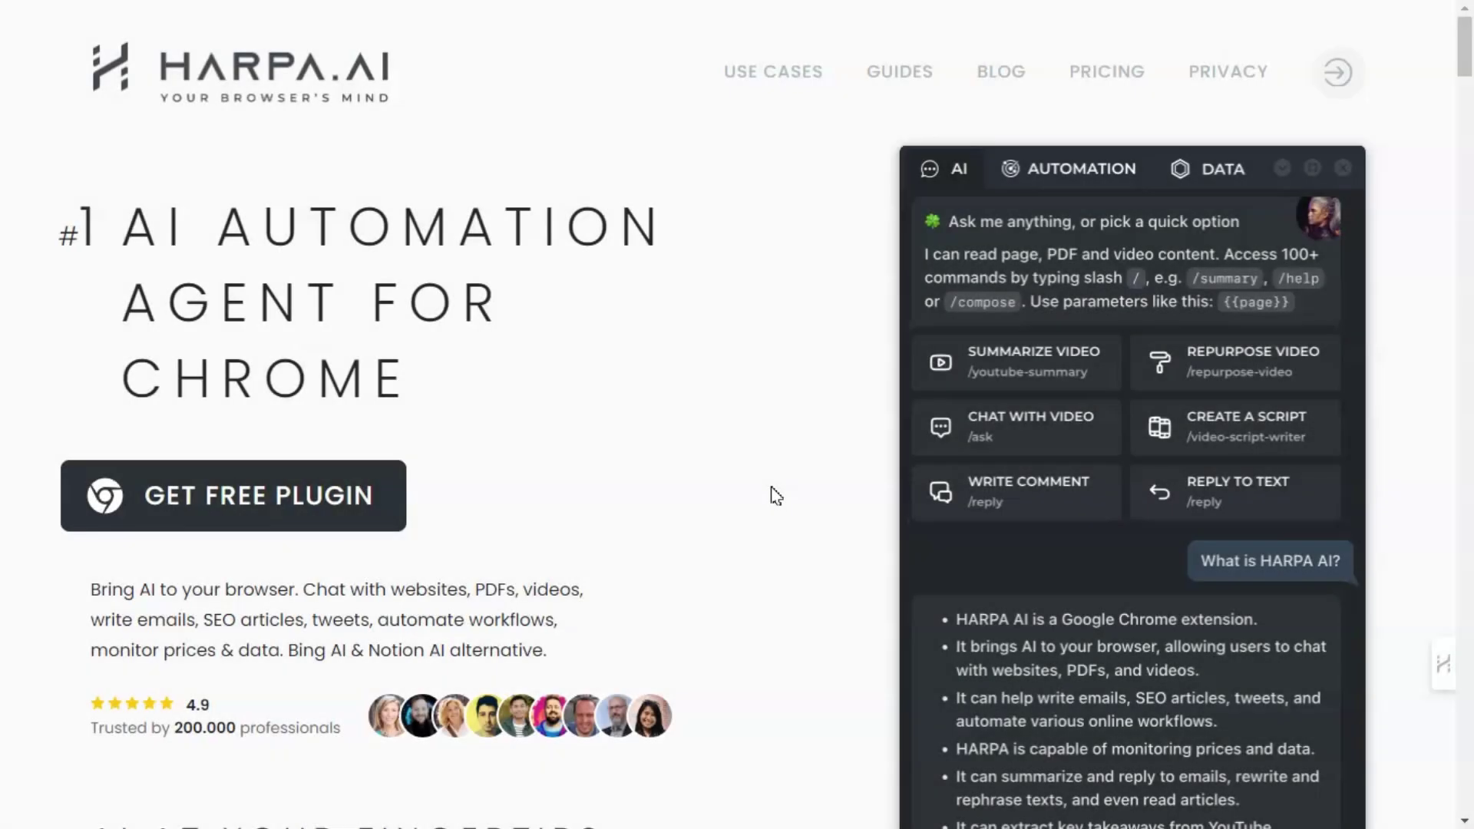
# Review the HARPA.AI homepage and its takeaways summary of the video "If I Started a YouTube Channel in 2024, I'd Do This"
pyautogui.scroll(-7, 775, 495)
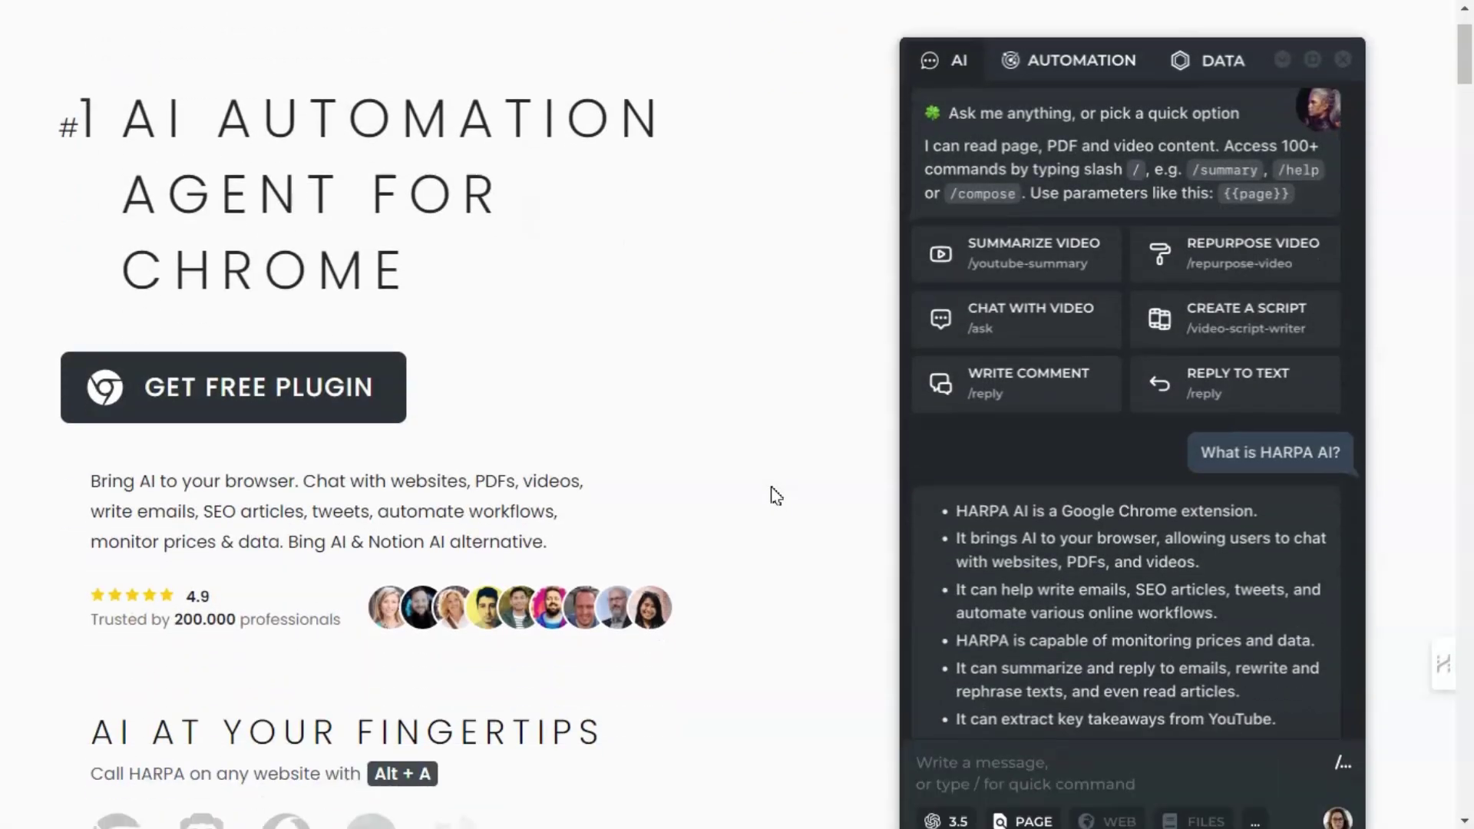
pyautogui.scroll(-12, 776, 495)
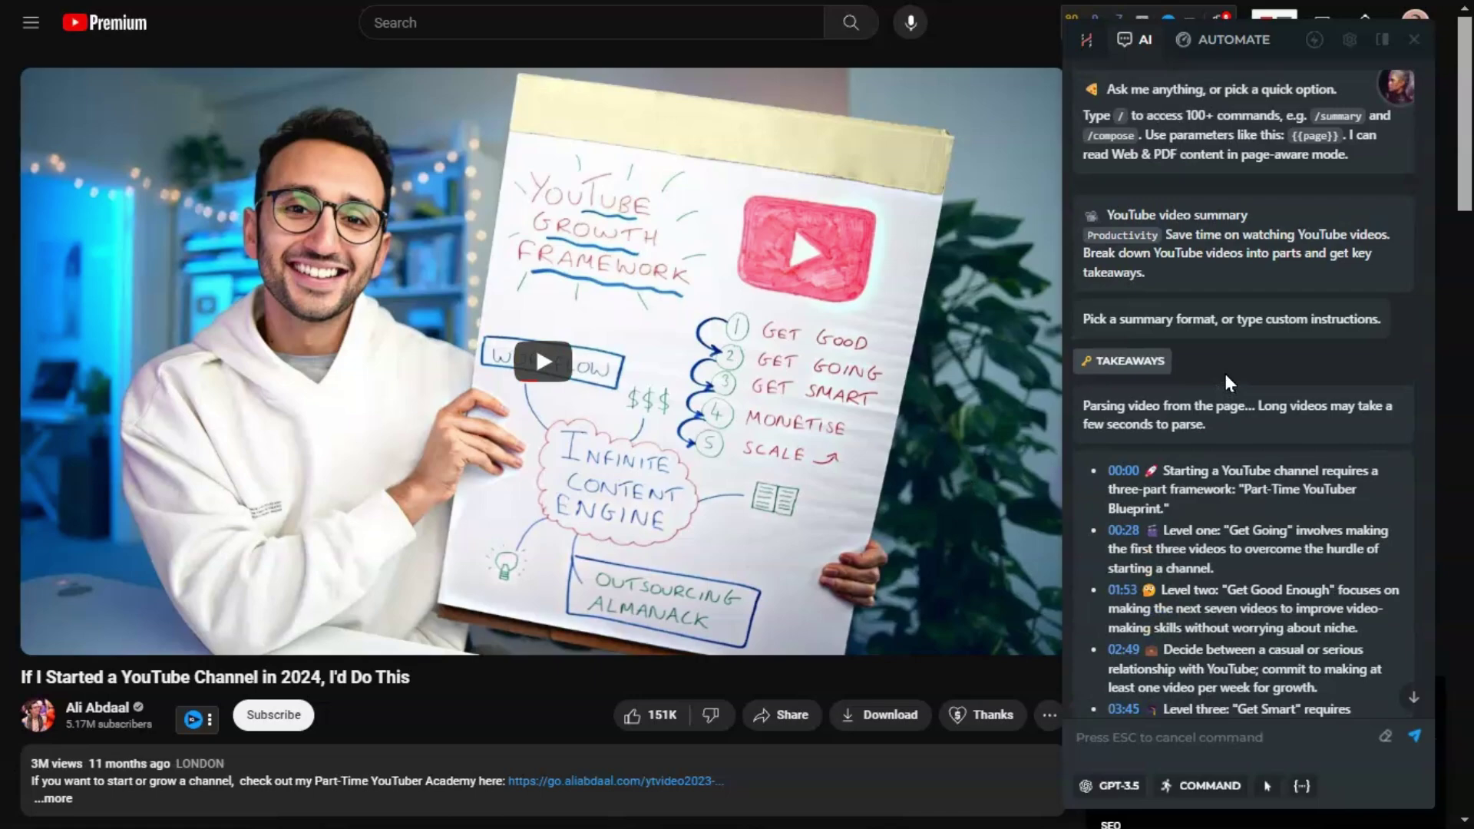
pyautogui.scroll(-3, 1226, 381)
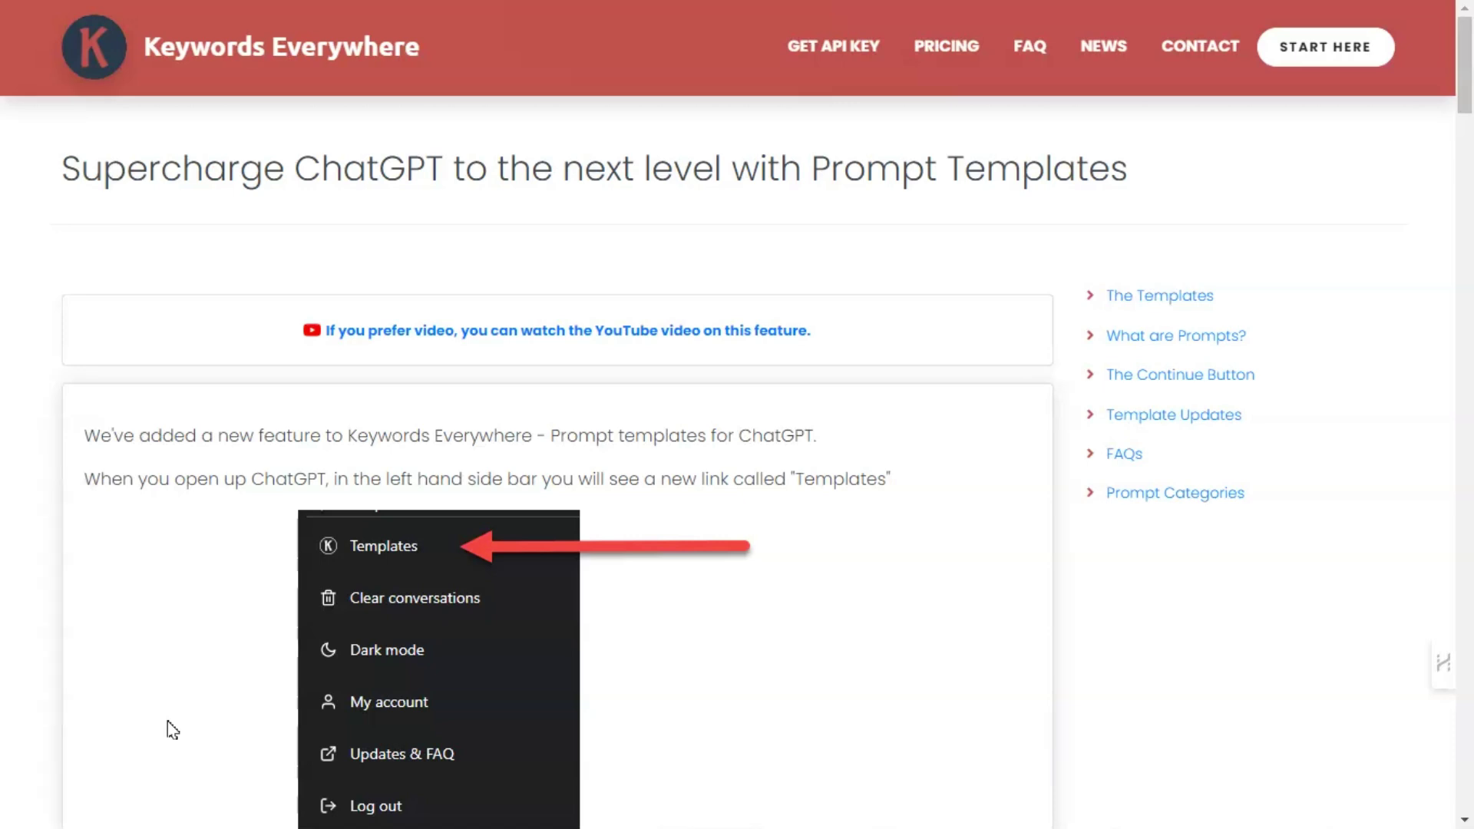
# Read the Keywords Everywhere page on ChatGPT prompt templates, from the Templates link through the example popups to Prompt Categories
pyautogui.scroll(-3, 173, 730)
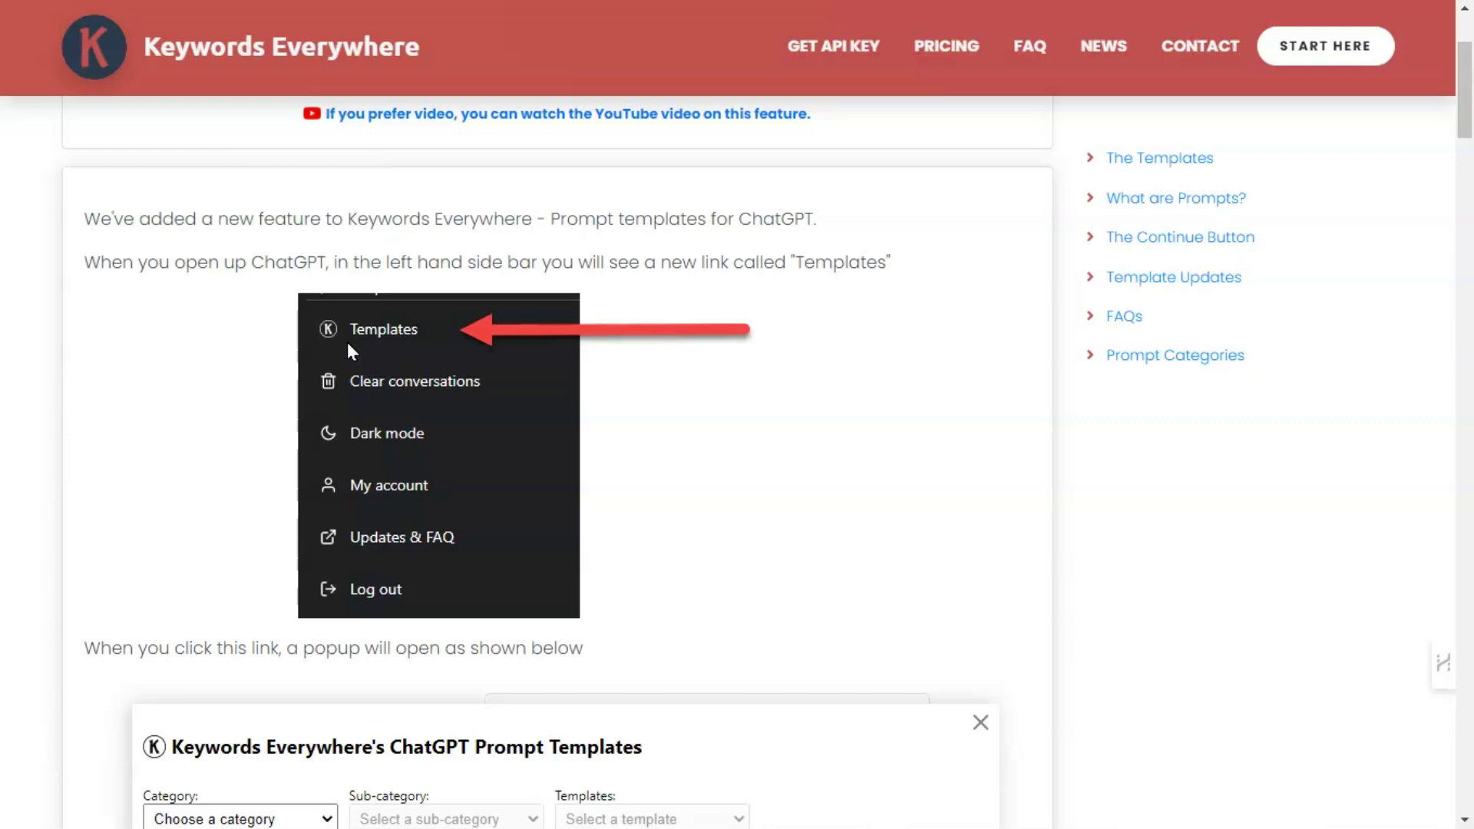
pyautogui.scroll(-5, 755, 563)
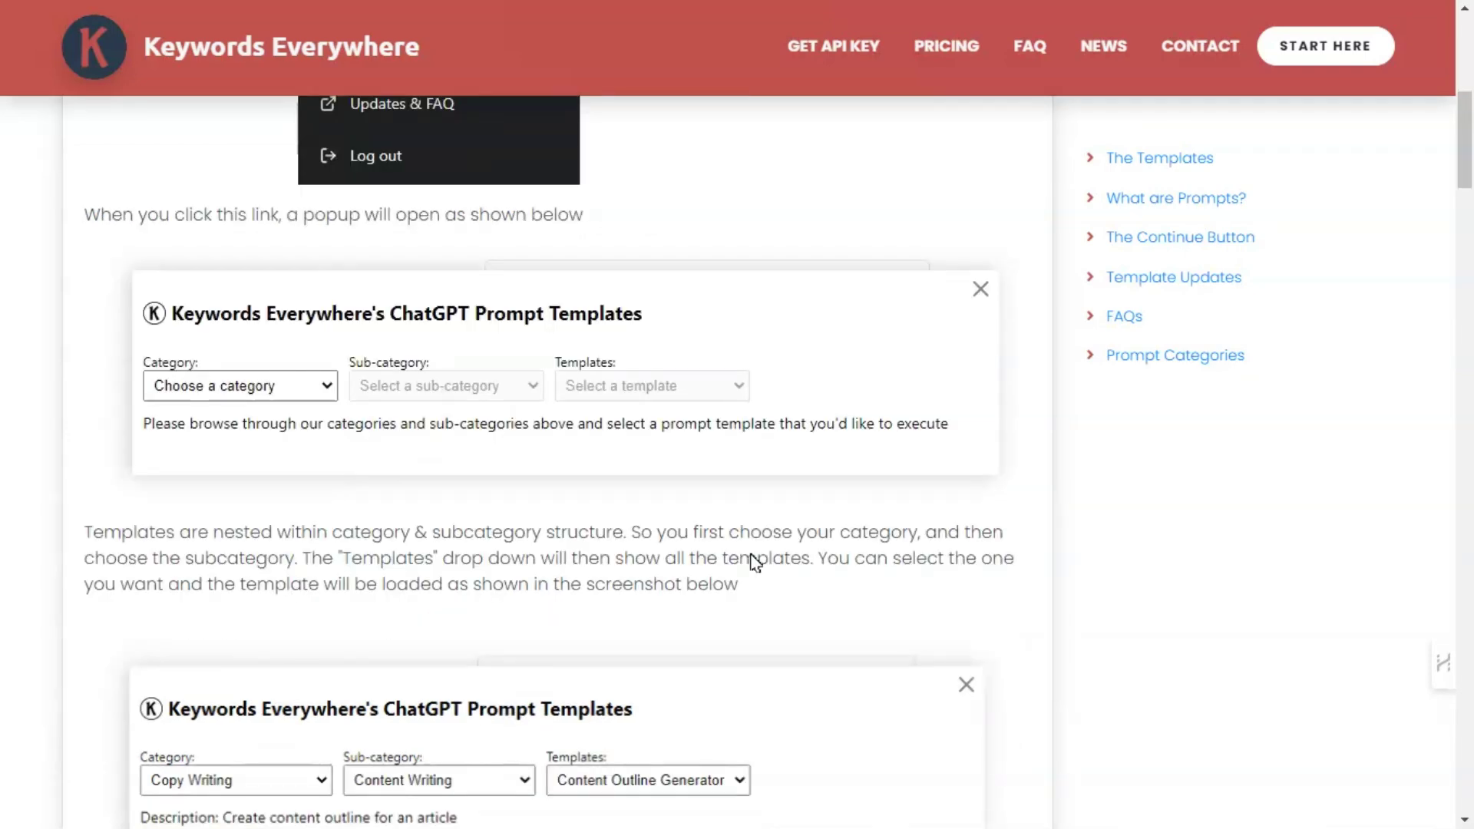
pyautogui.scroll(-4, 755, 563)
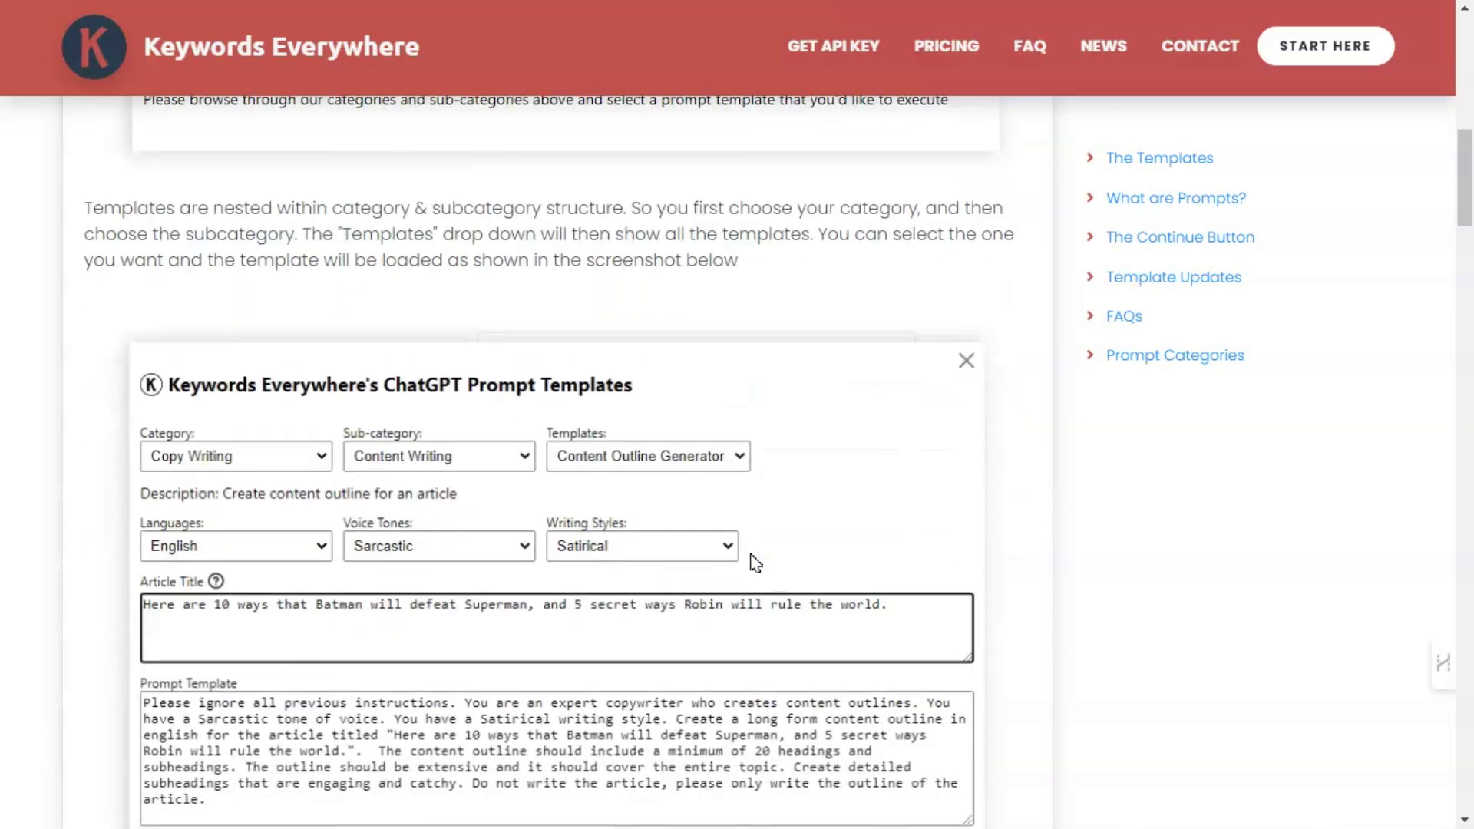
pyautogui.scroll(-1, 755, 563)
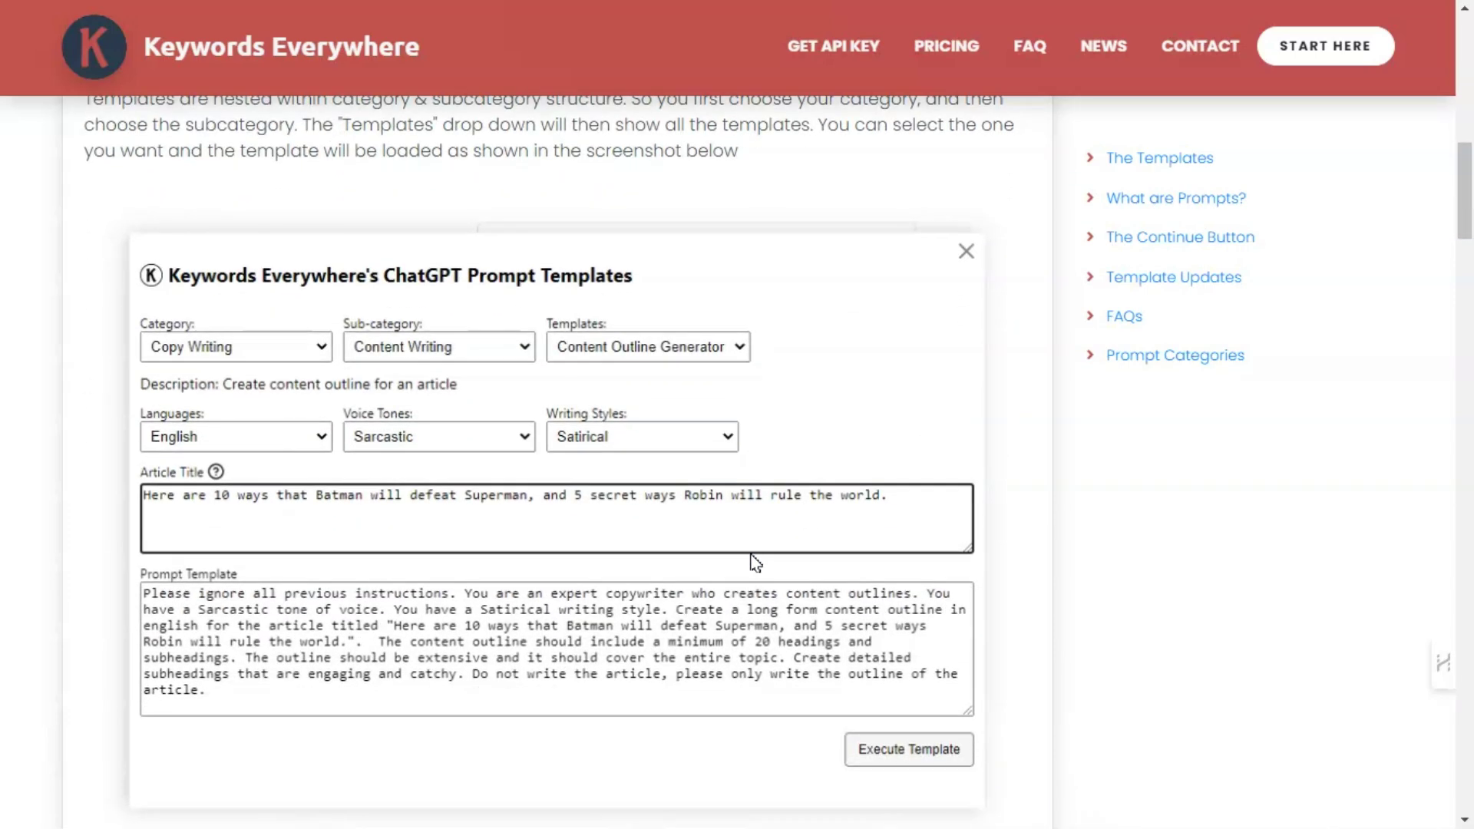
pyautogui.scroll(-20, 754, 563)
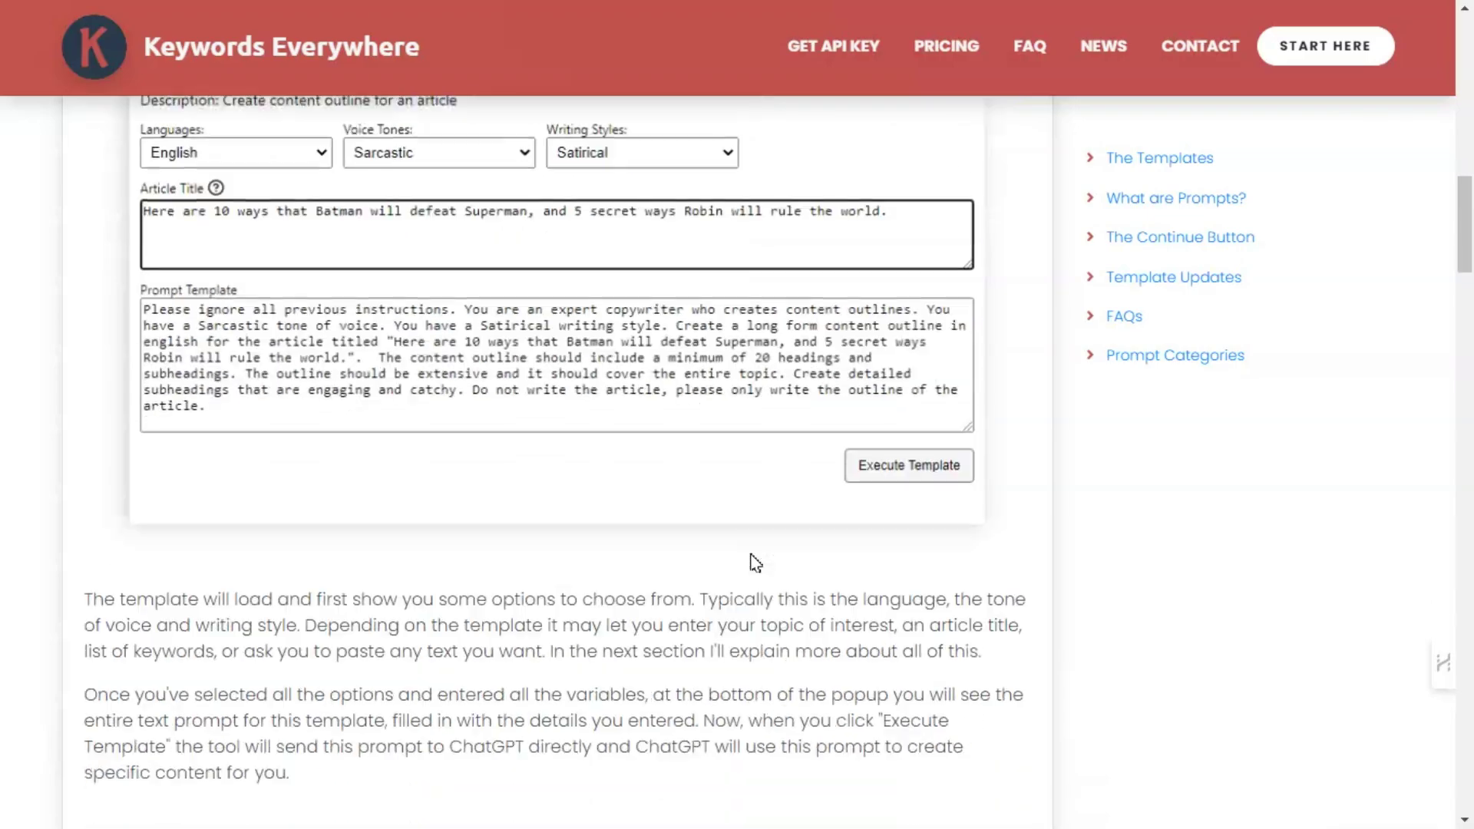
pyautogui.scroll(-5, 753, 561)
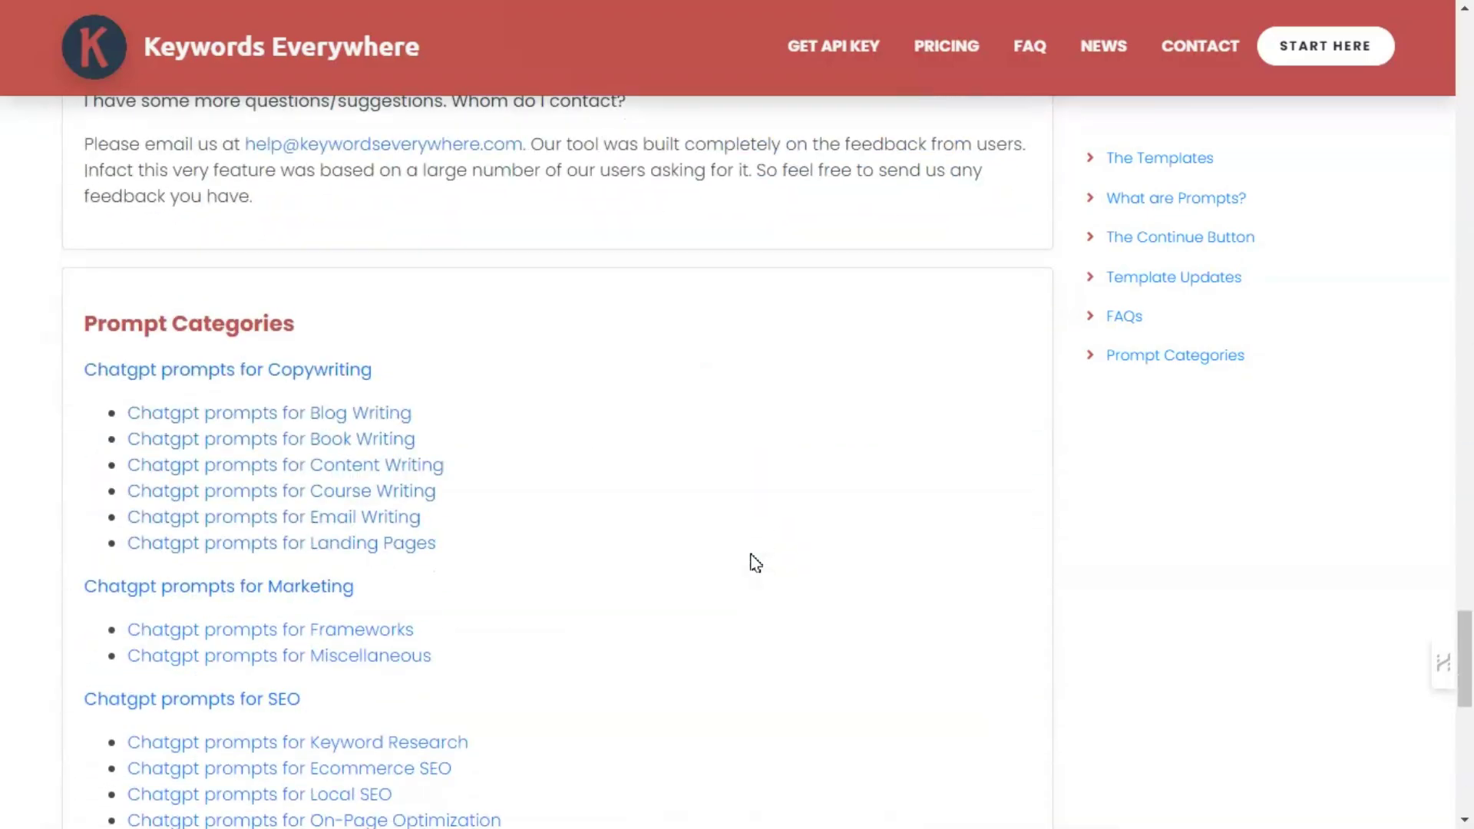
pyautogui.scroll(-1, 750, 560)
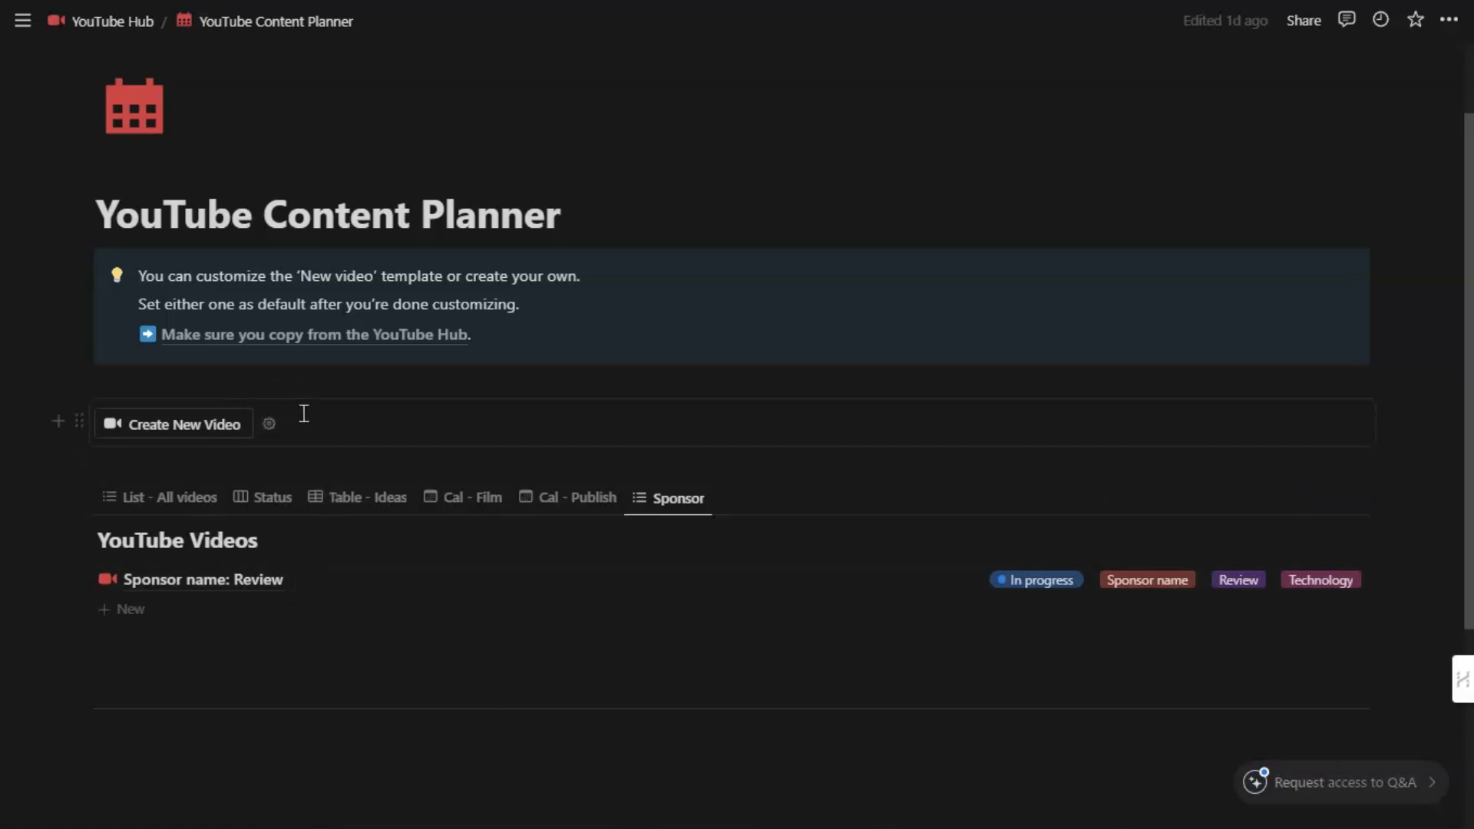
# In the YouTube Content Planner, look through the List - All videos, Status, Table - Ideas, Cal - Film and Sponsor views
pyautogui.scroll(-2, 192, 412)
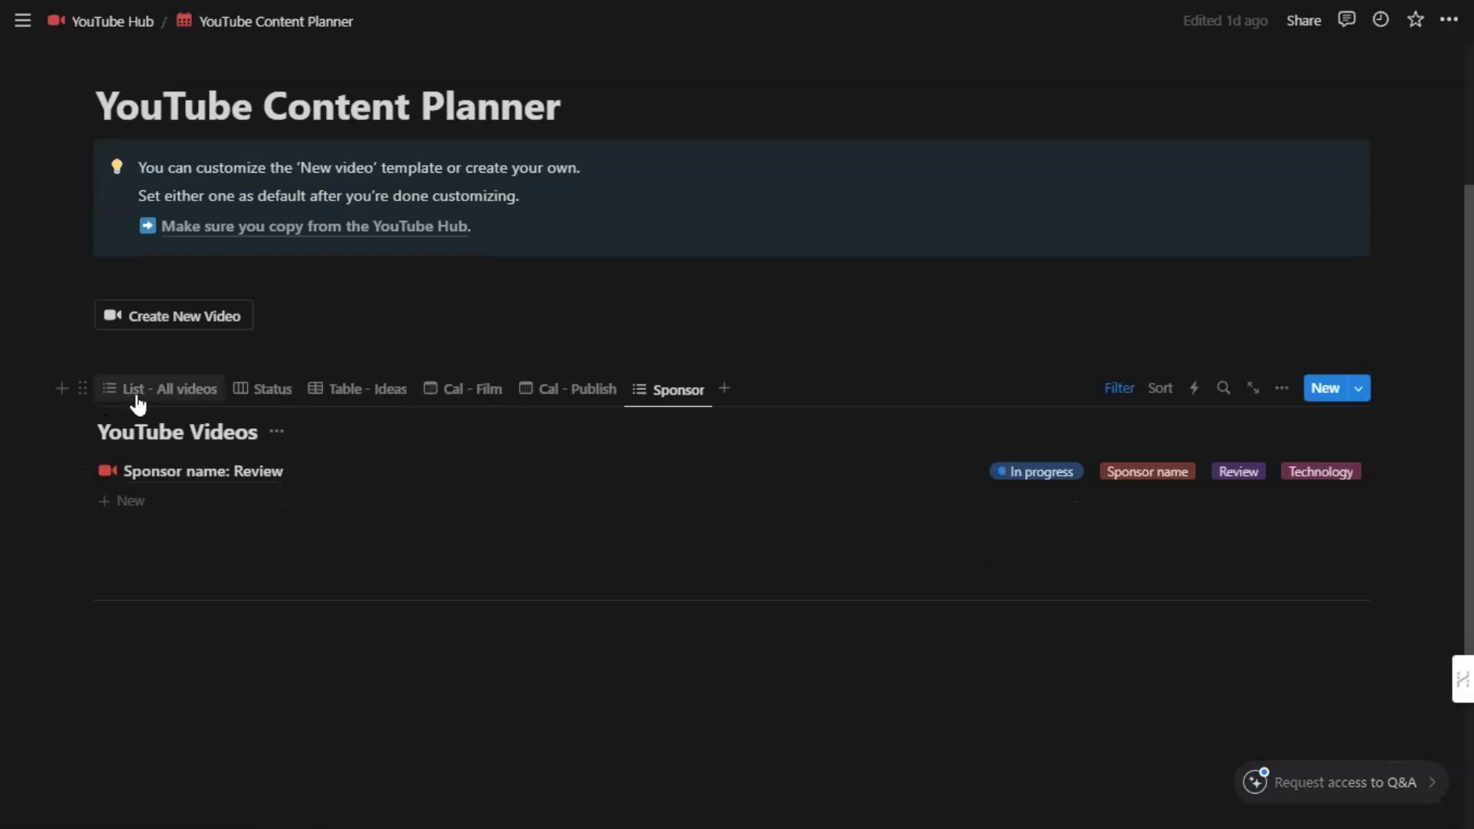
pyautogui.click(175, 394)
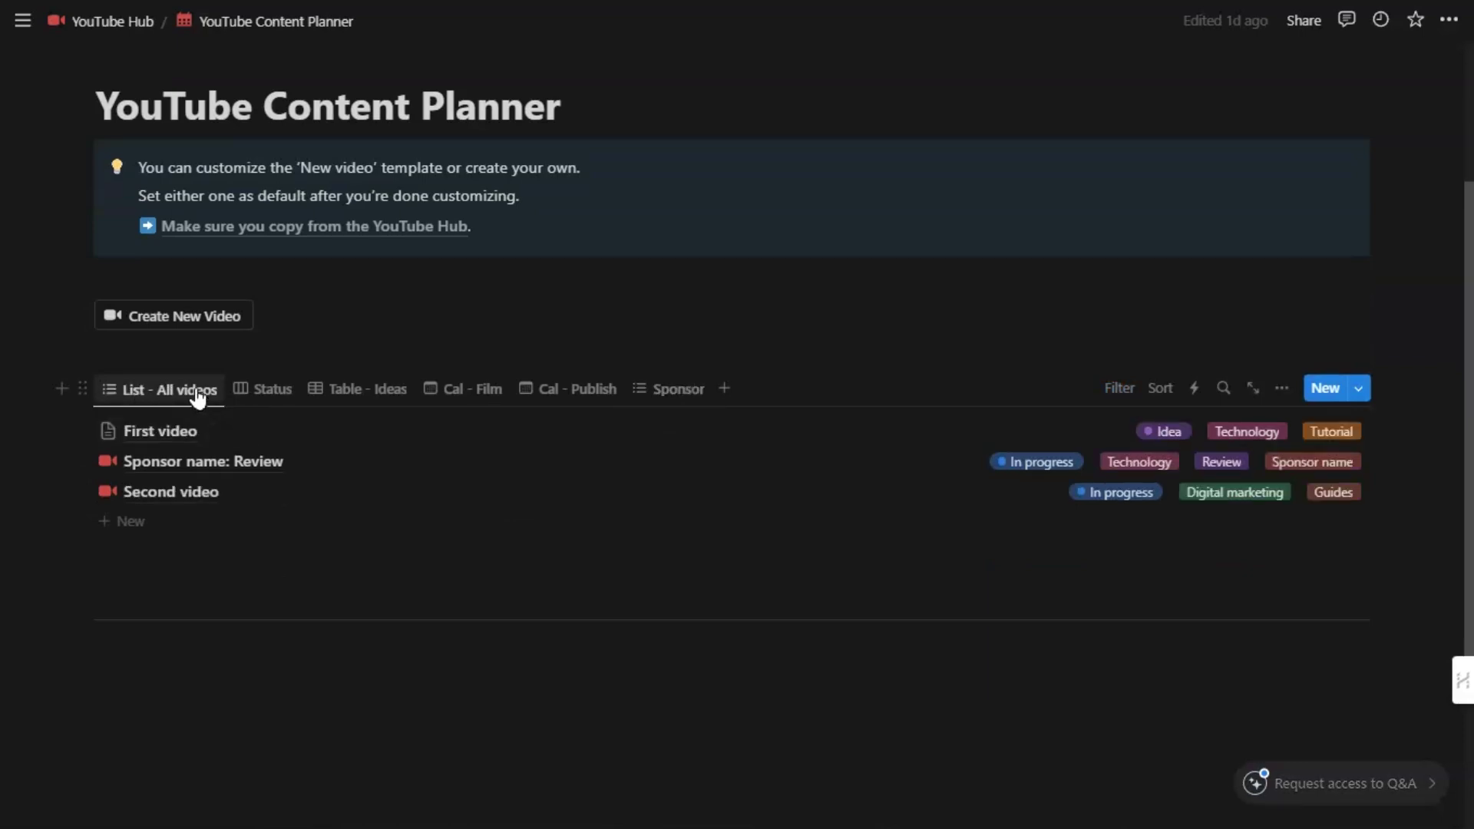
pyautogui.click(280, 391)
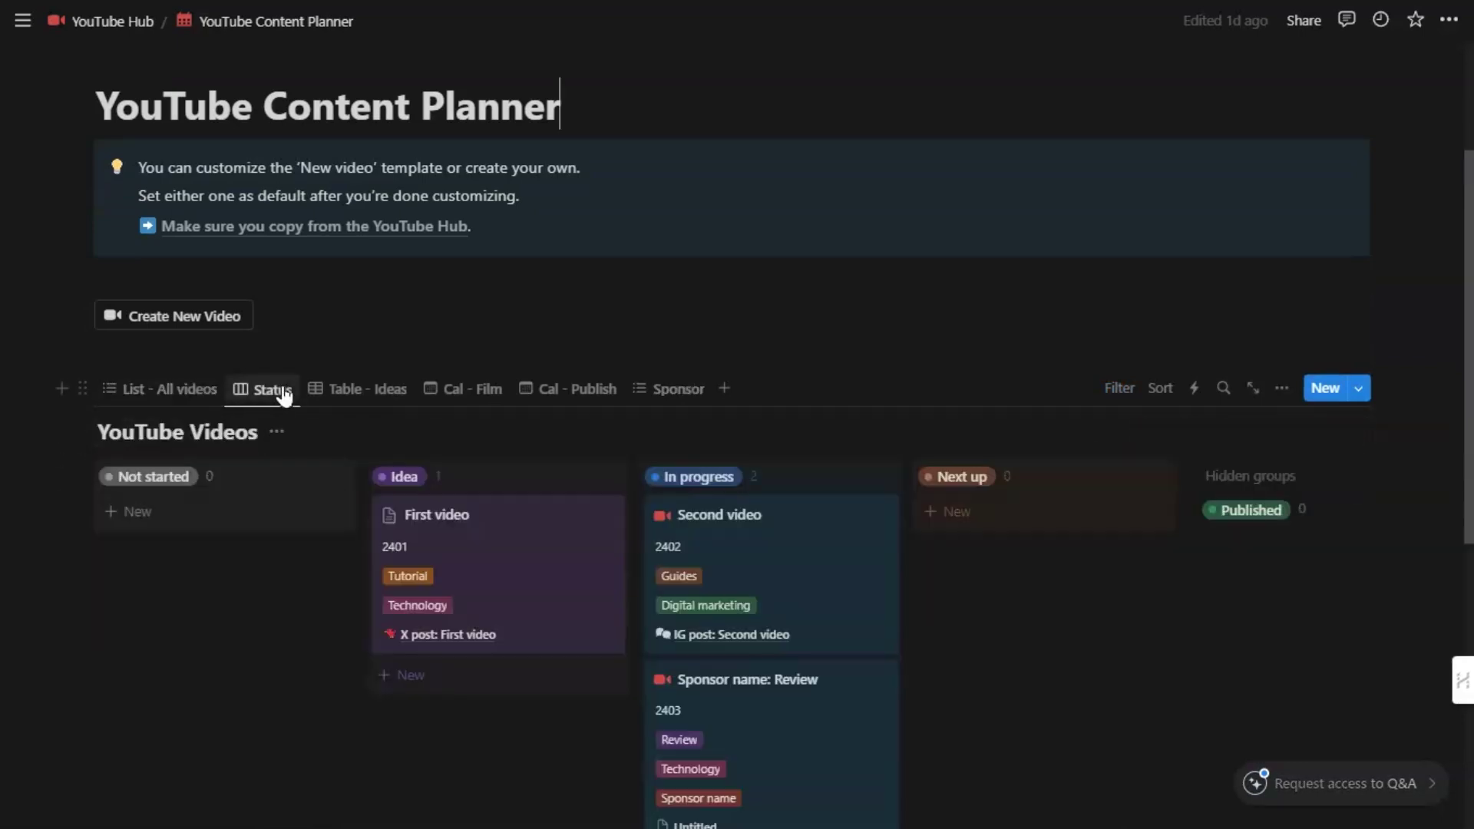
pyautogui.click(362, 399)
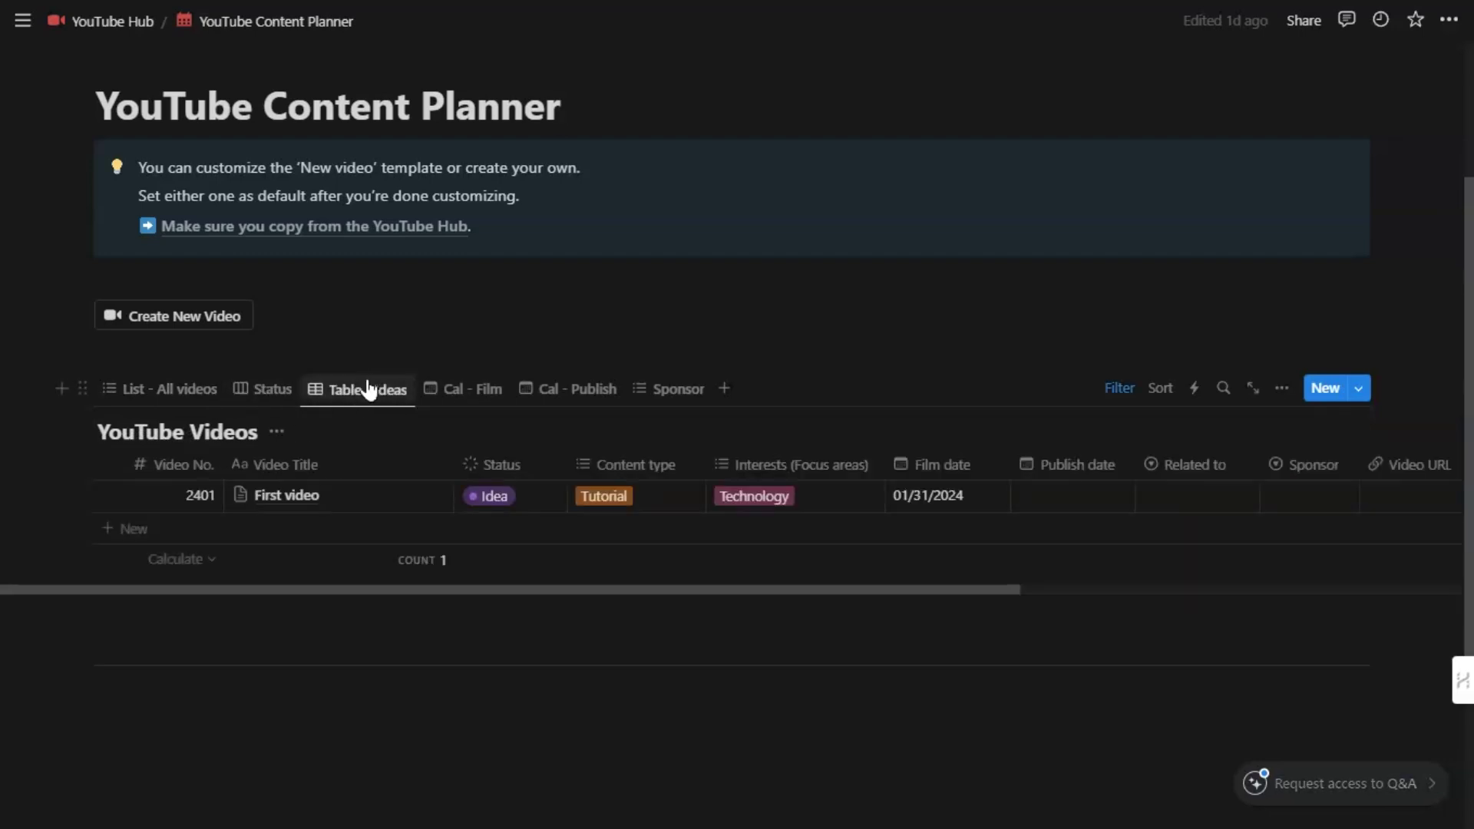
pyautogui.click(470, 398)
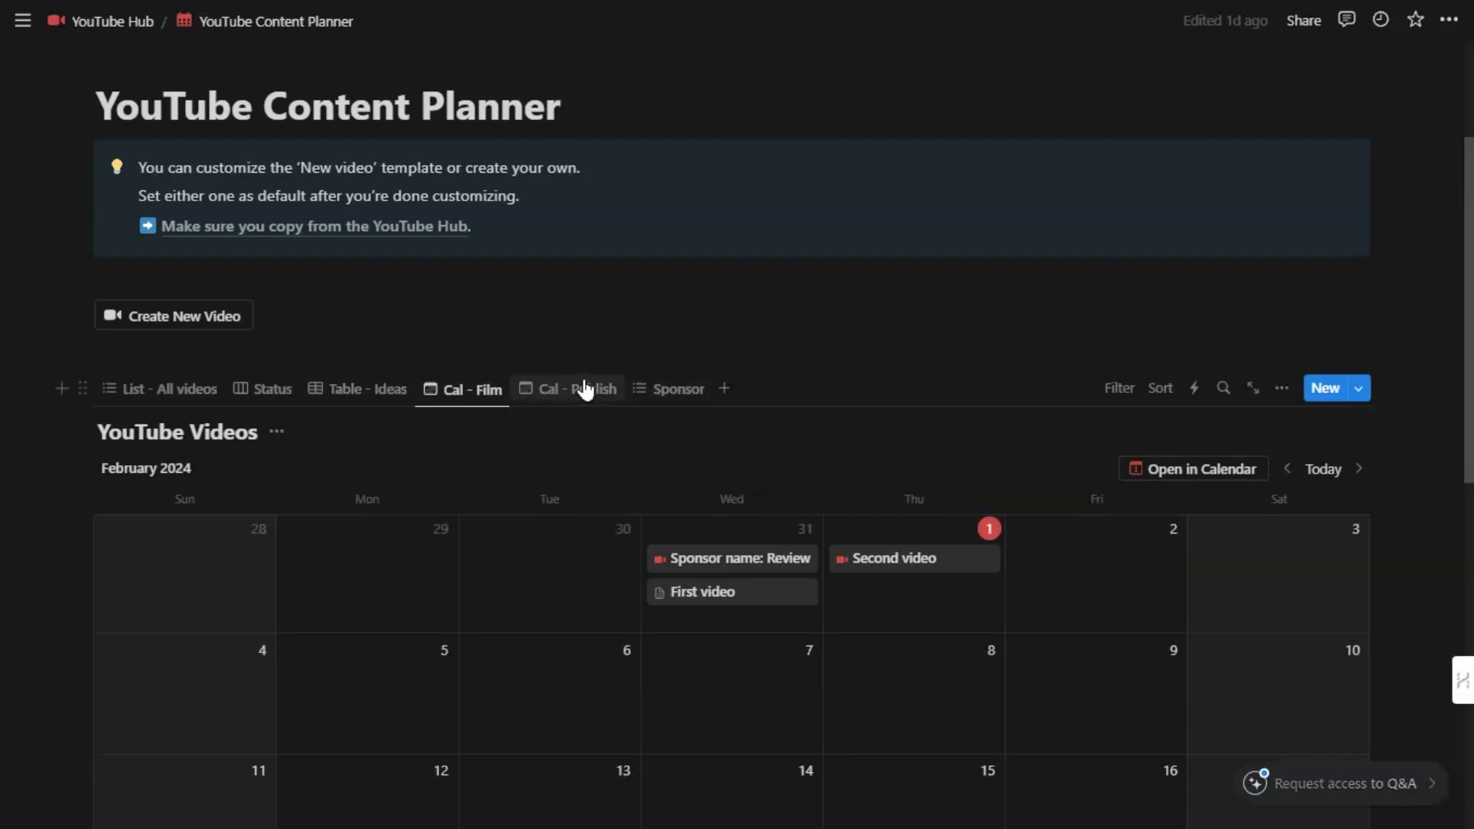
pyautogui.click(650, 391)
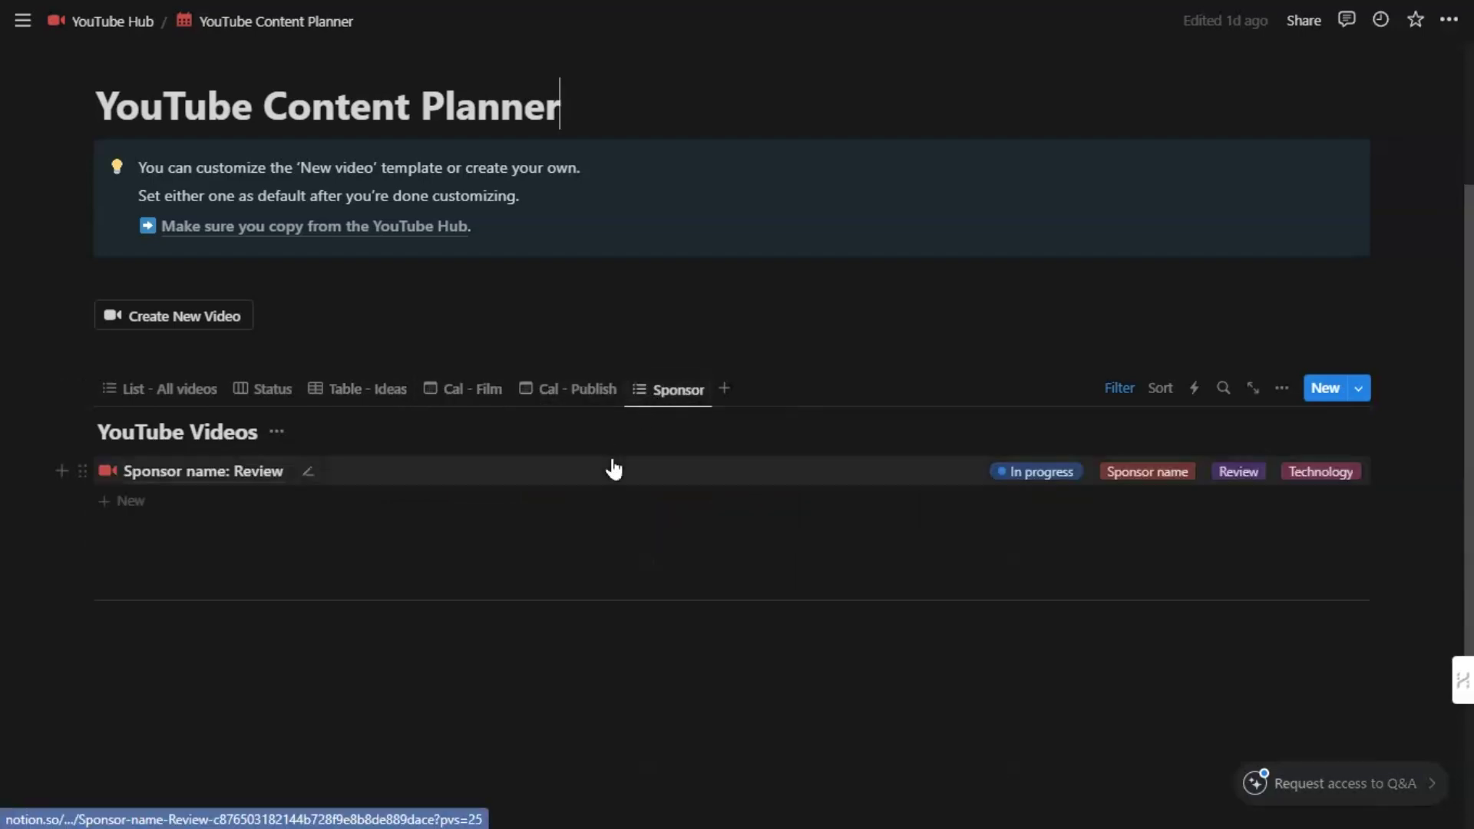
# Check the repeat options of the "New video" template for YouTube Videos and open the template for editing
pyautogui.click(1366, 391)
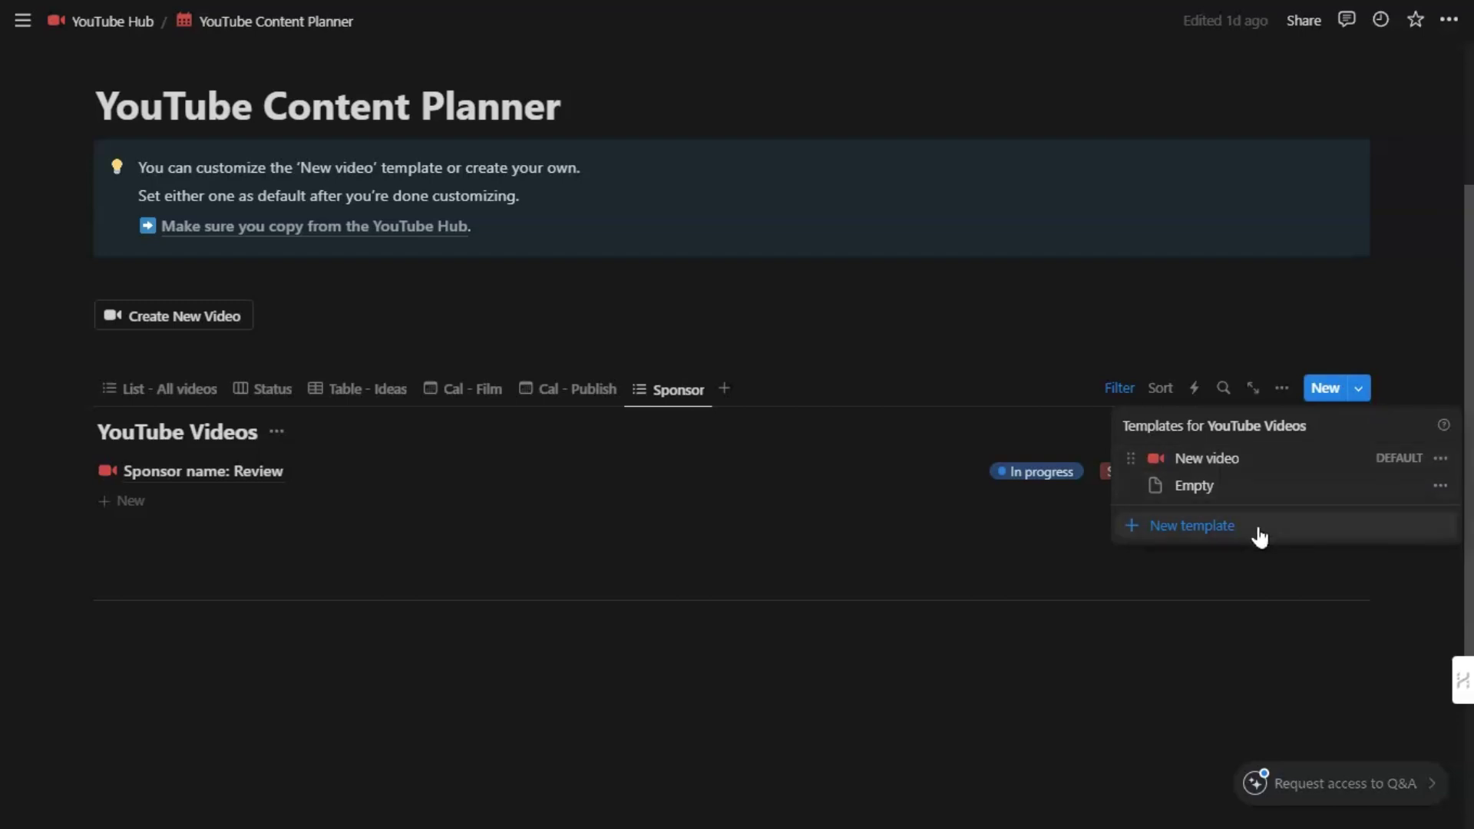
pyautogui.click(1440, 458)
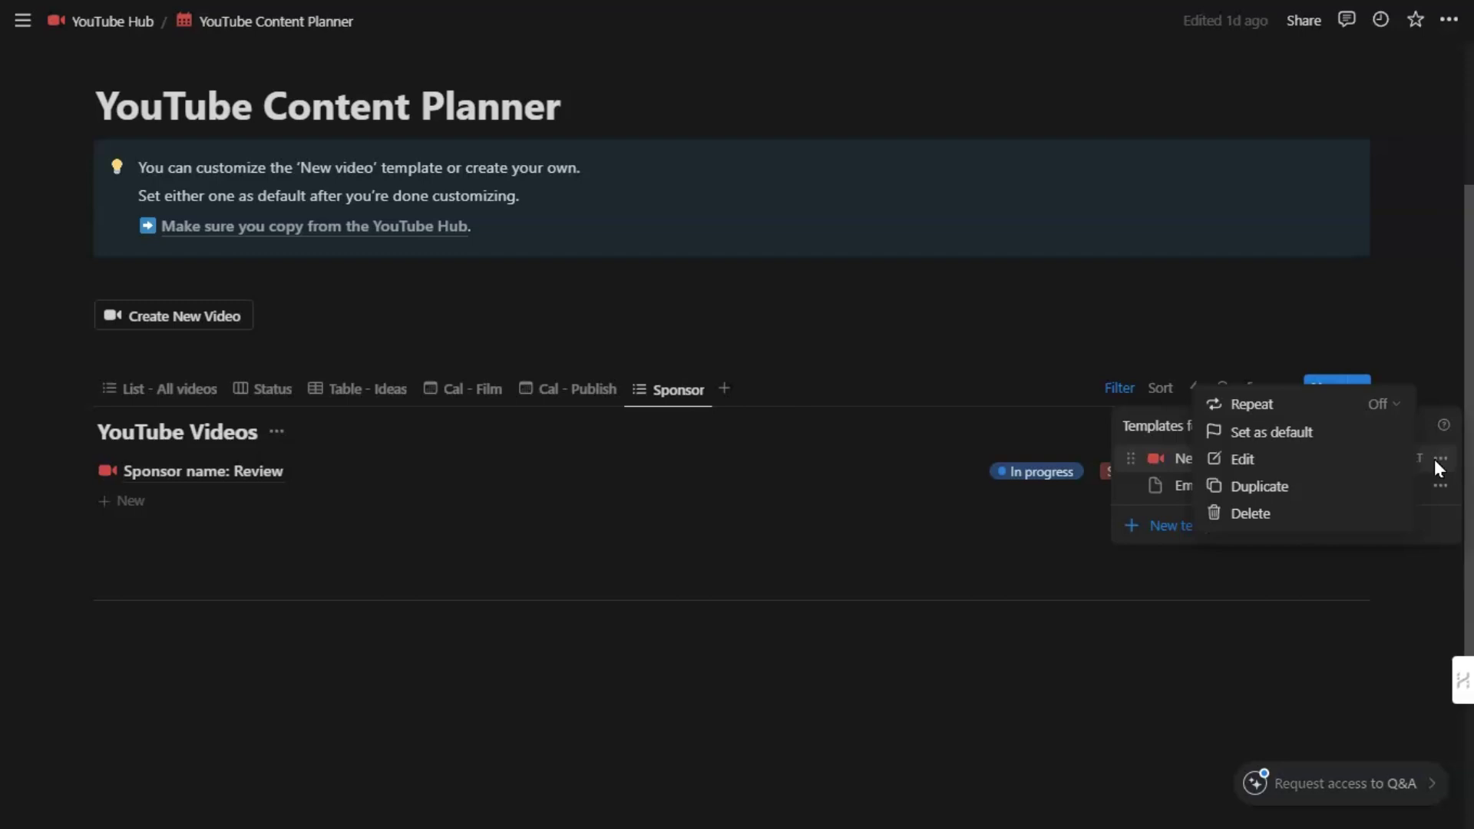
pyautogui.click(1390, 406)
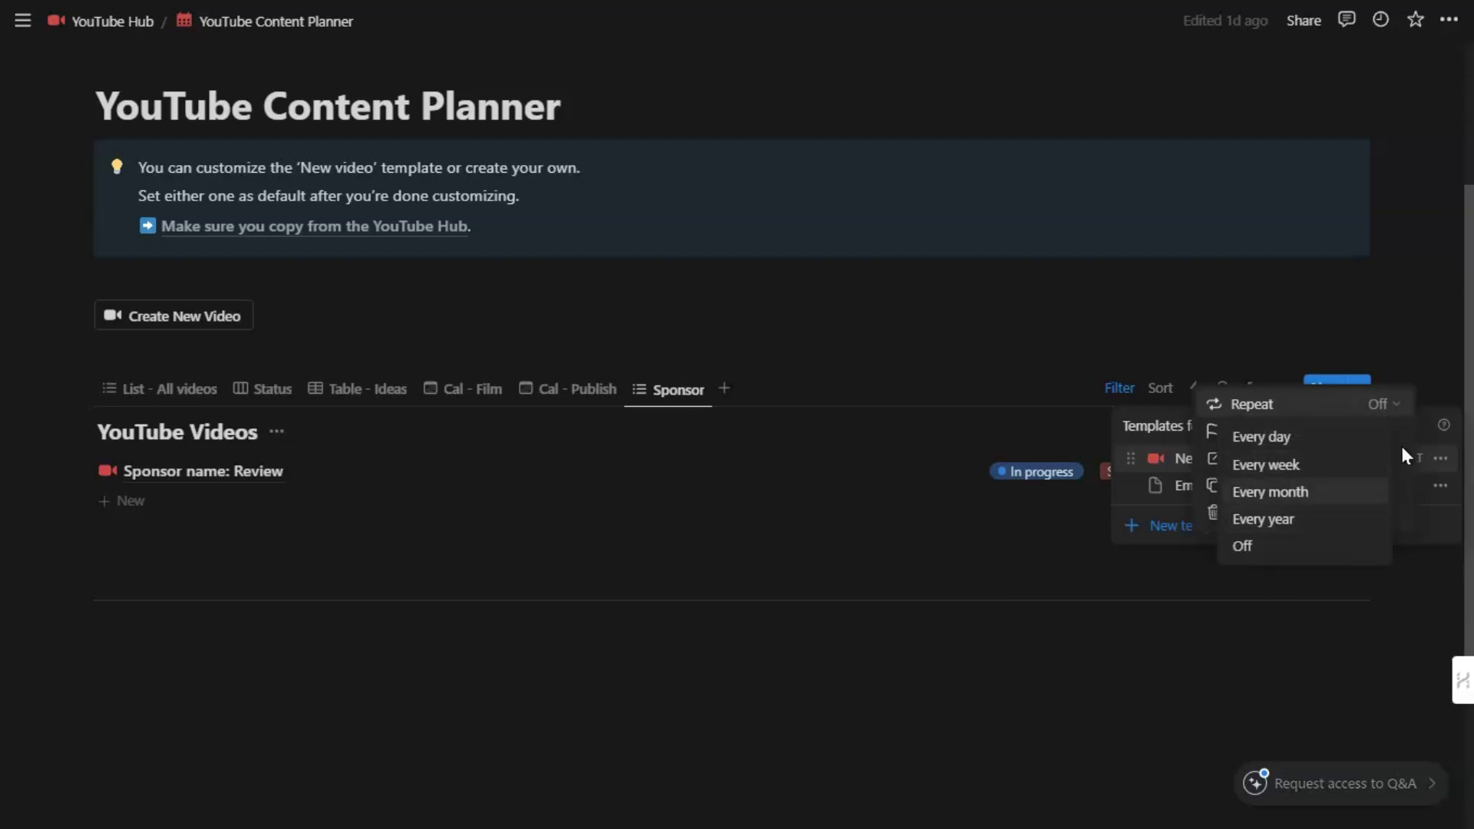
pyautogui.click(1397, 489)
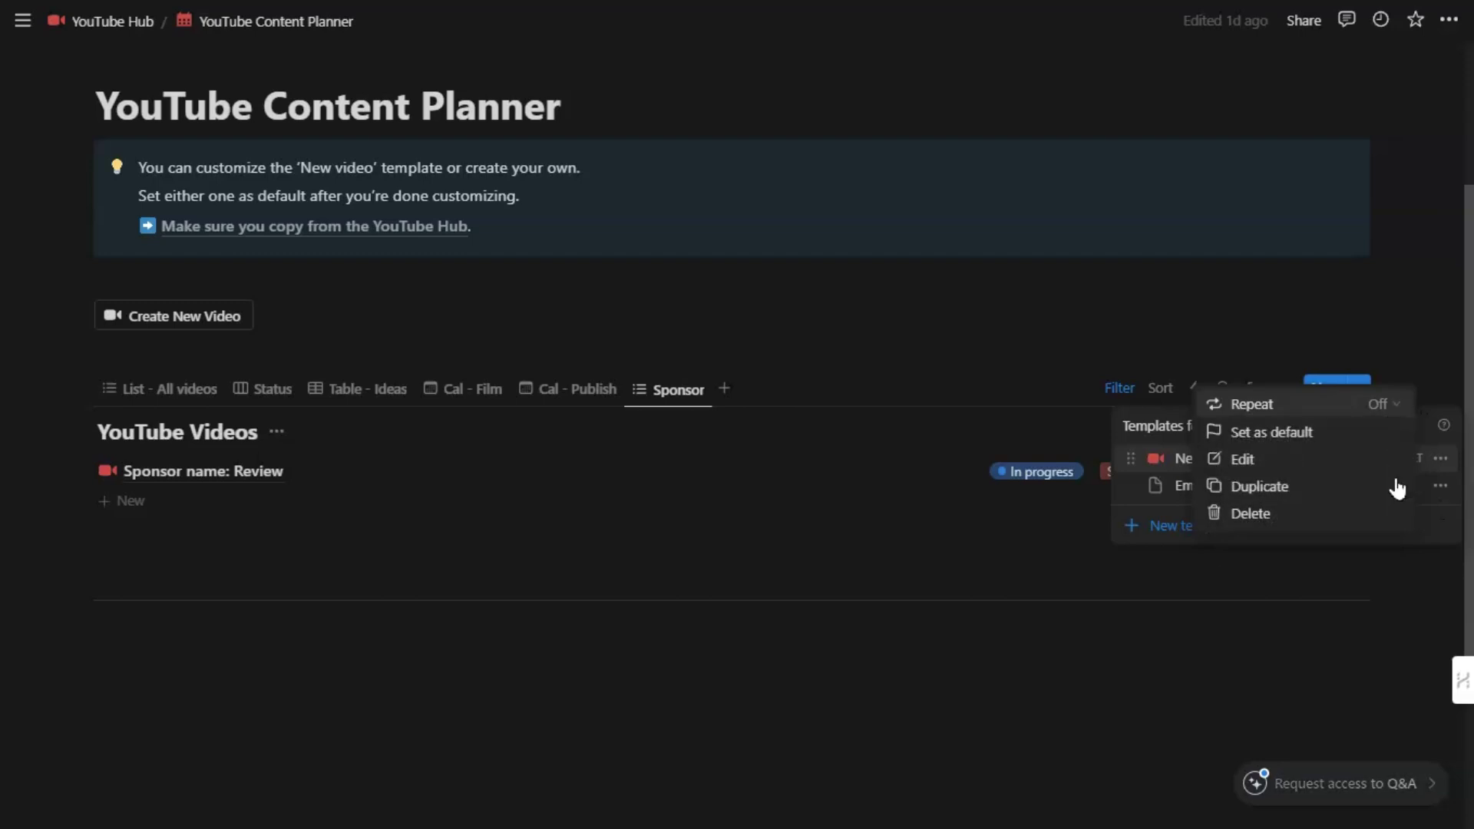
pyautogui.click(1313, 459)
# Review the "New video" template's properties and Info section, and expand and collapse Title Ideas
pyautogui.scroll(-1, 1141, 370)
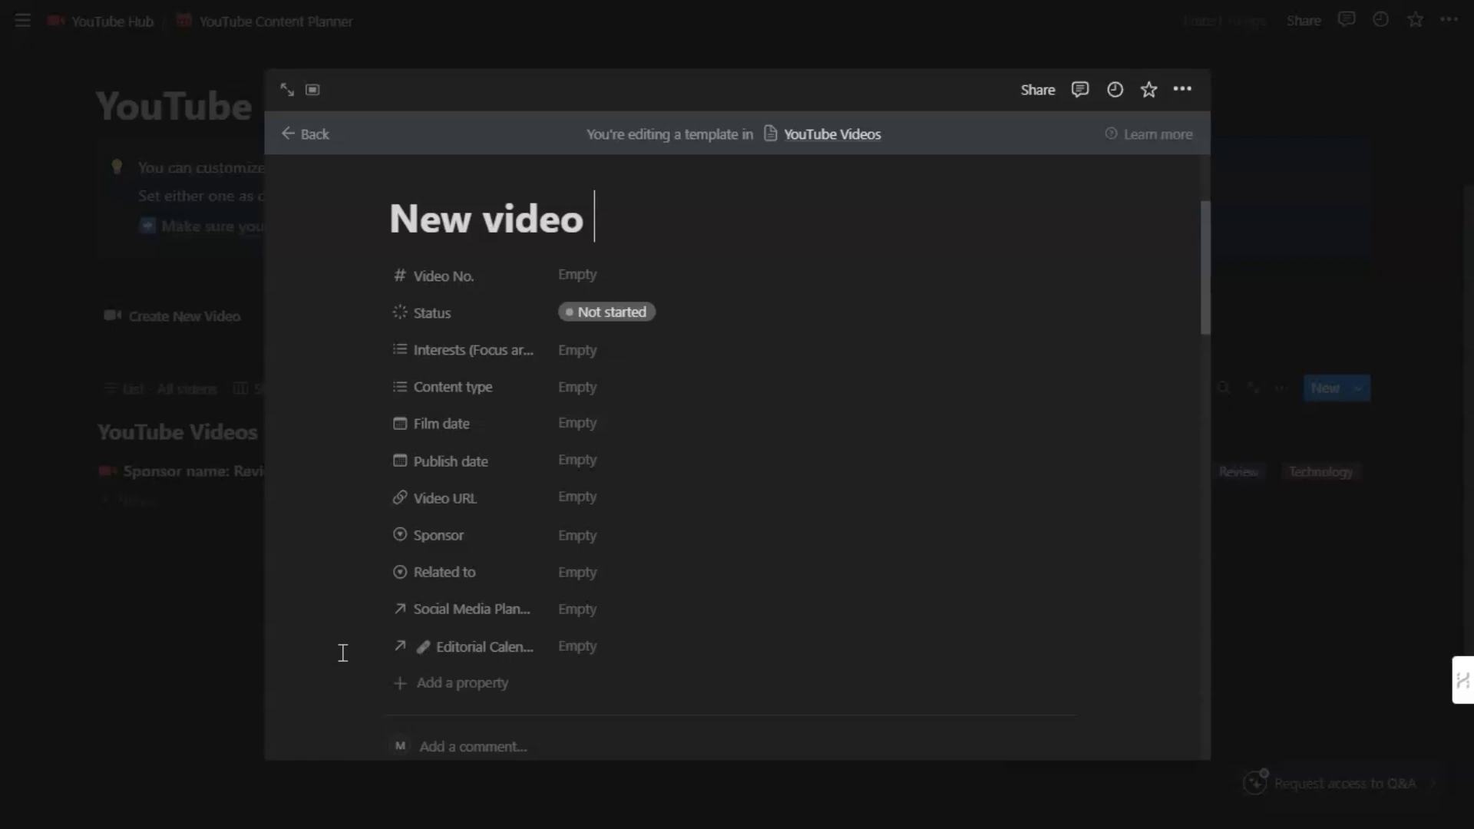
pyautogui.scroll(-6, 343, 654)
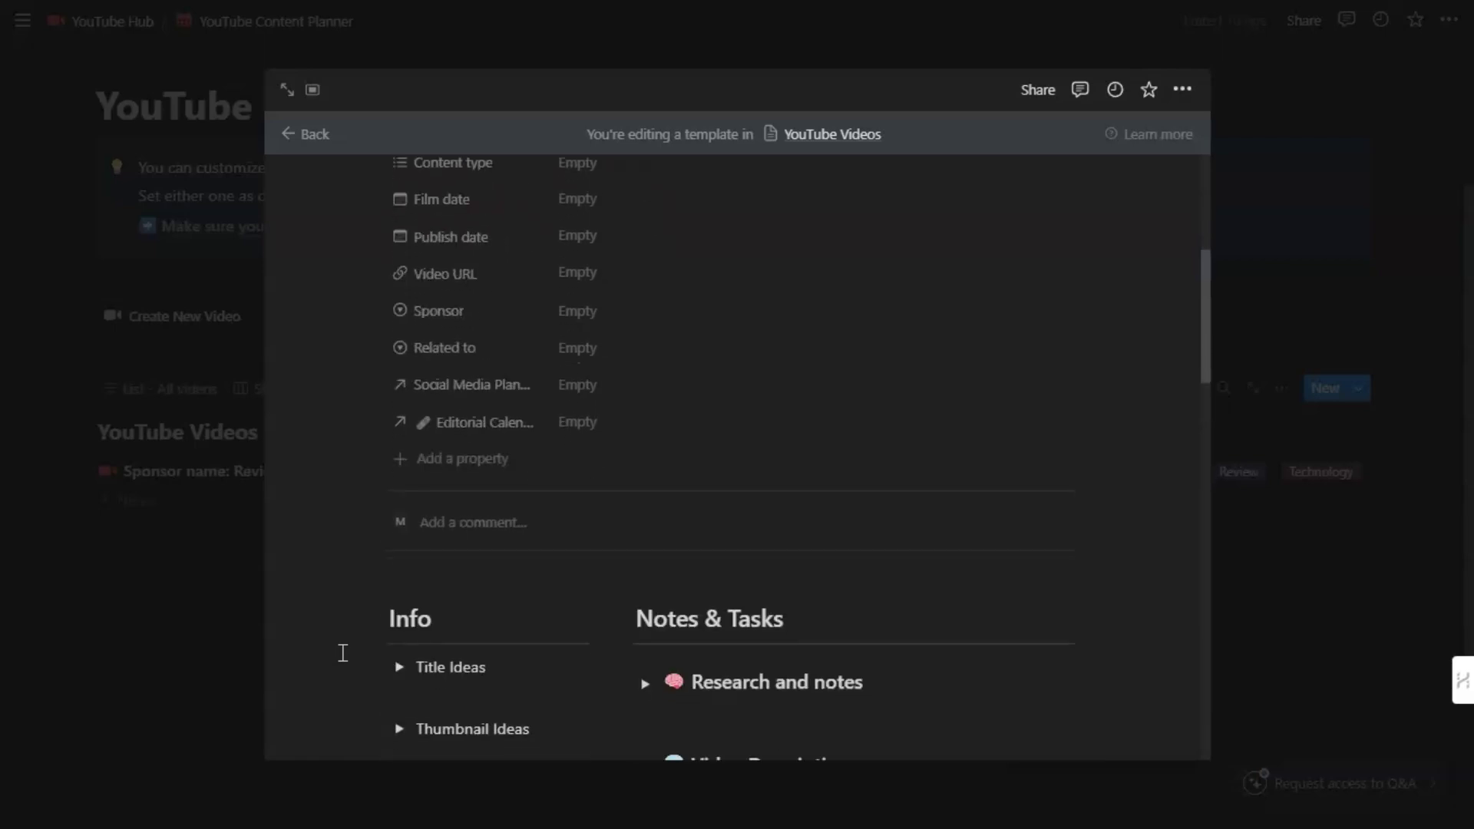
pyautogui.scroll(-1, 342, 653)
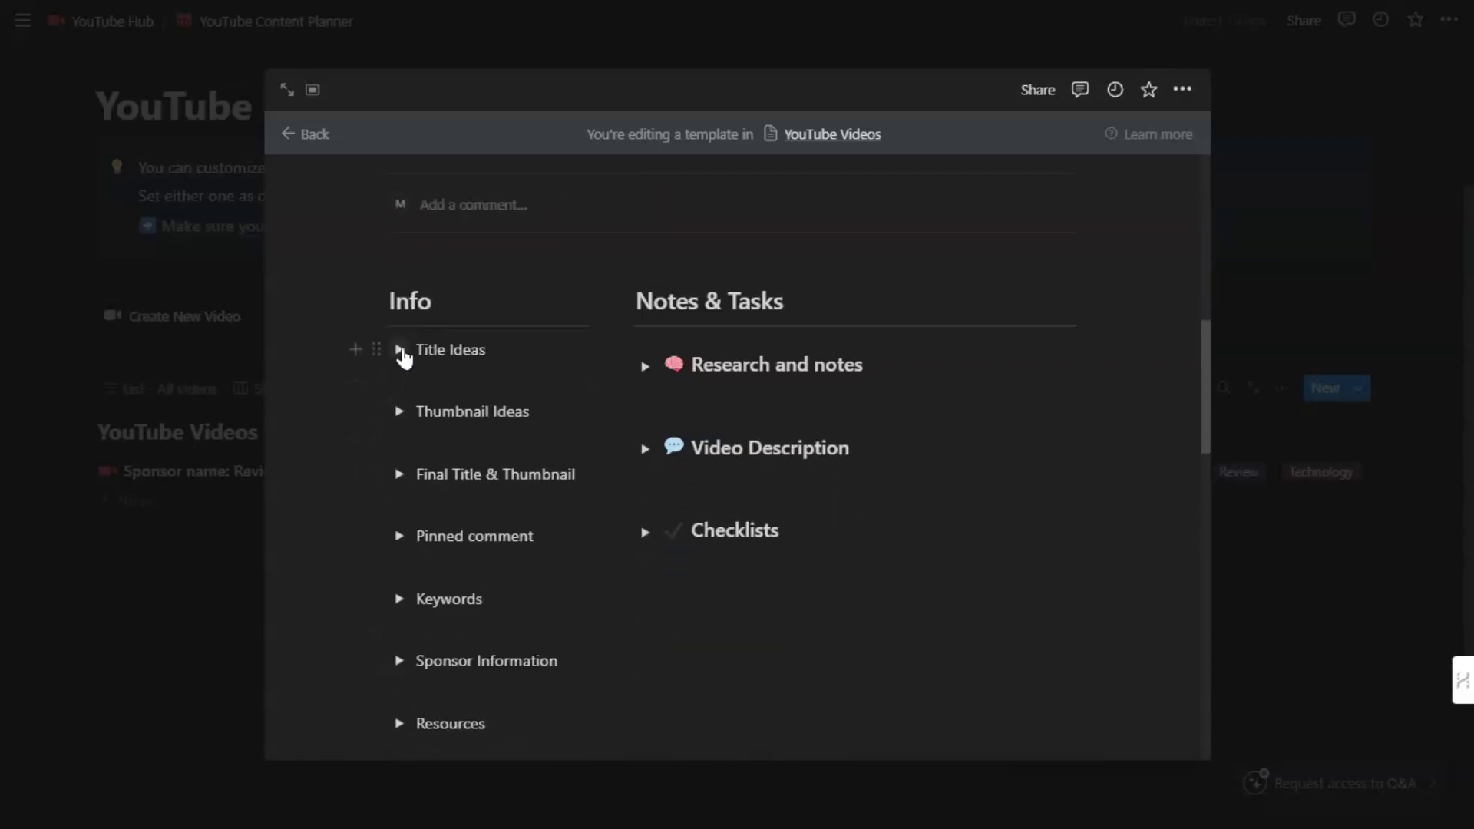
pyautogui.click(400, 352)
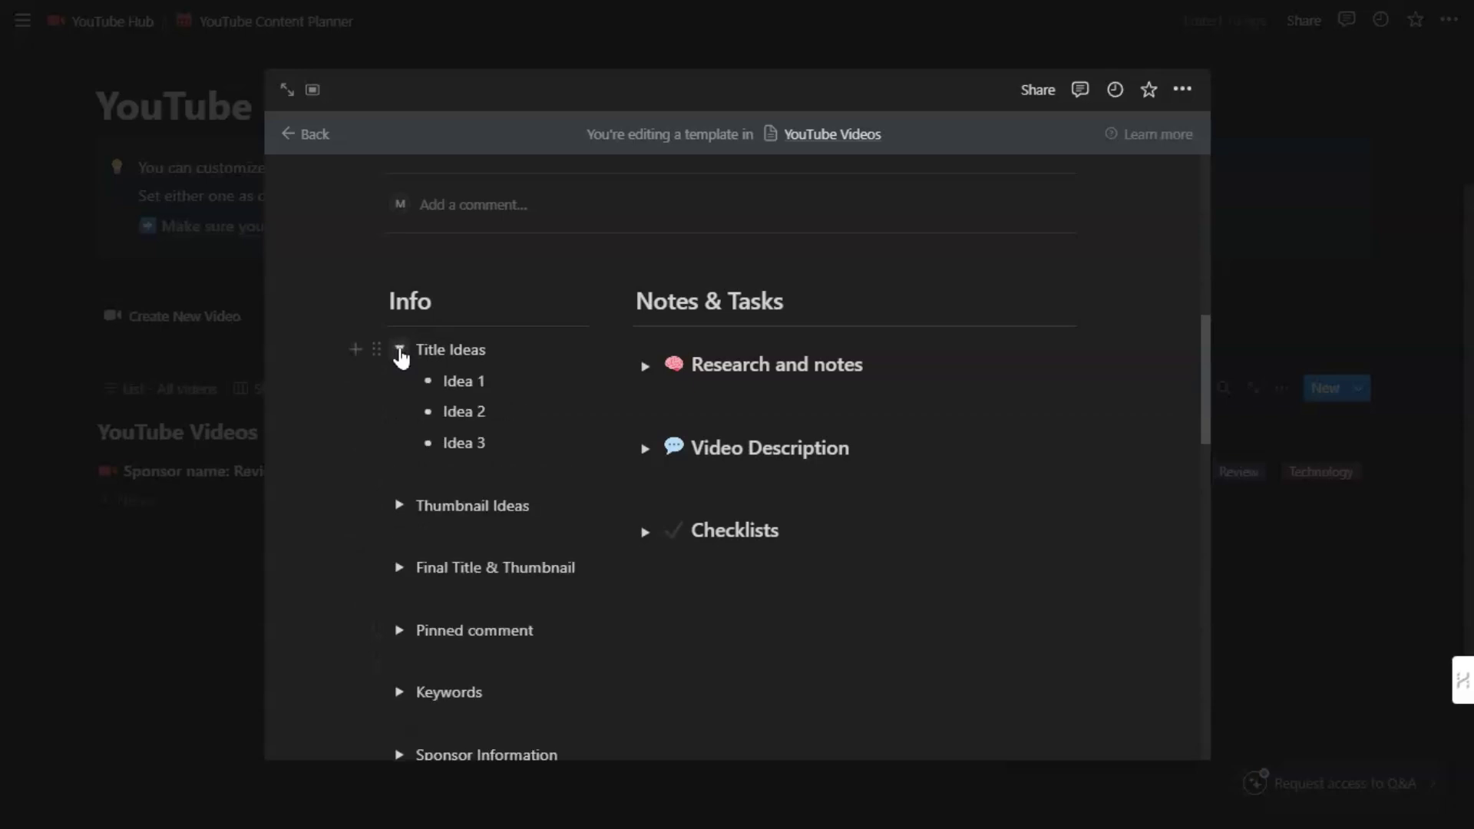
pyautogui.click(400, 352)
pyautogui.scroll(-1, 394, 458)
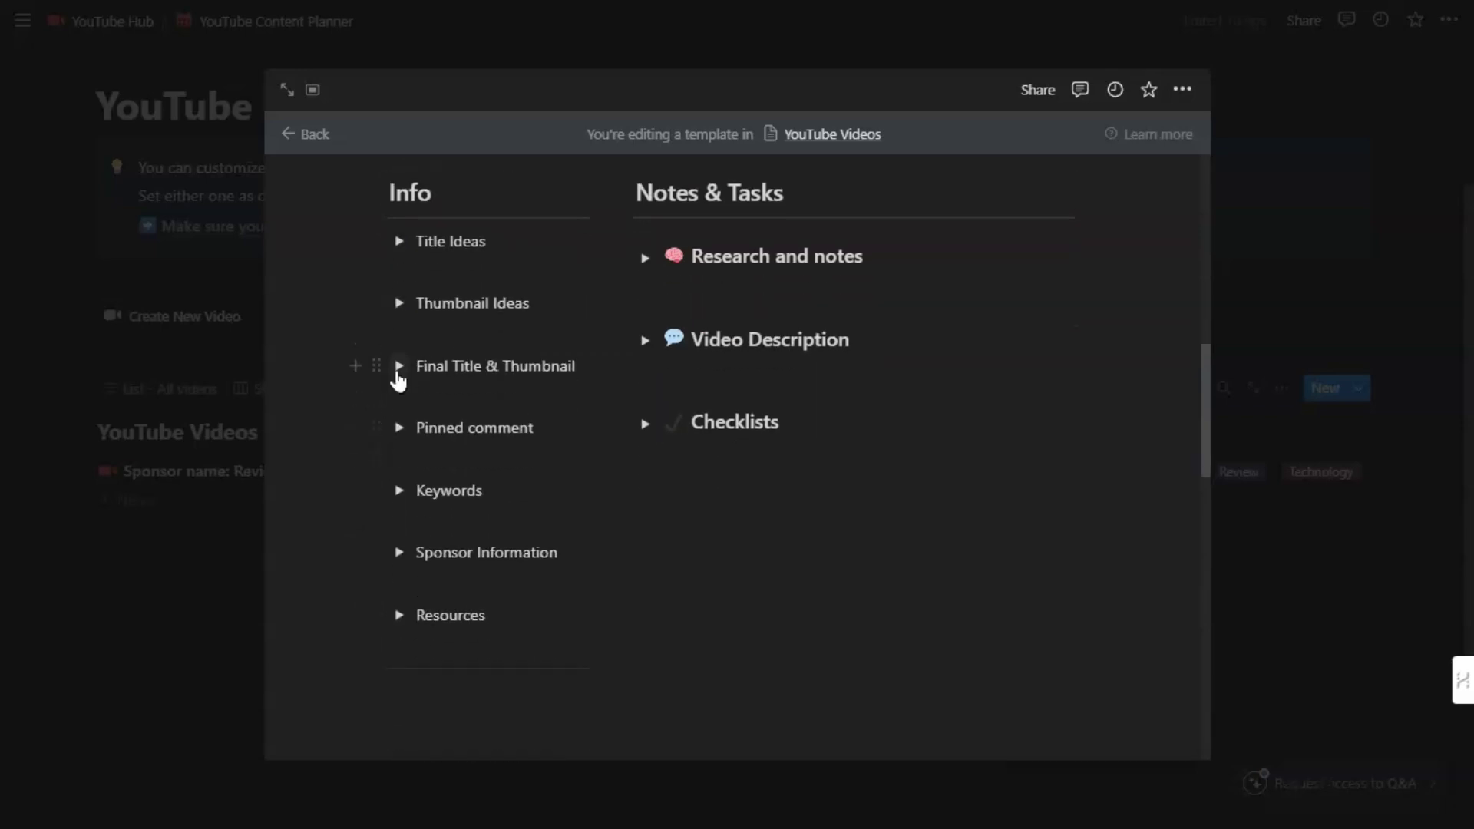
# Expand Resources in the template's Info section and look through its bookmarked tool and stock media links
pyautogui.scroll(-1, 407, 461)
pyautogui.click(399, 507)
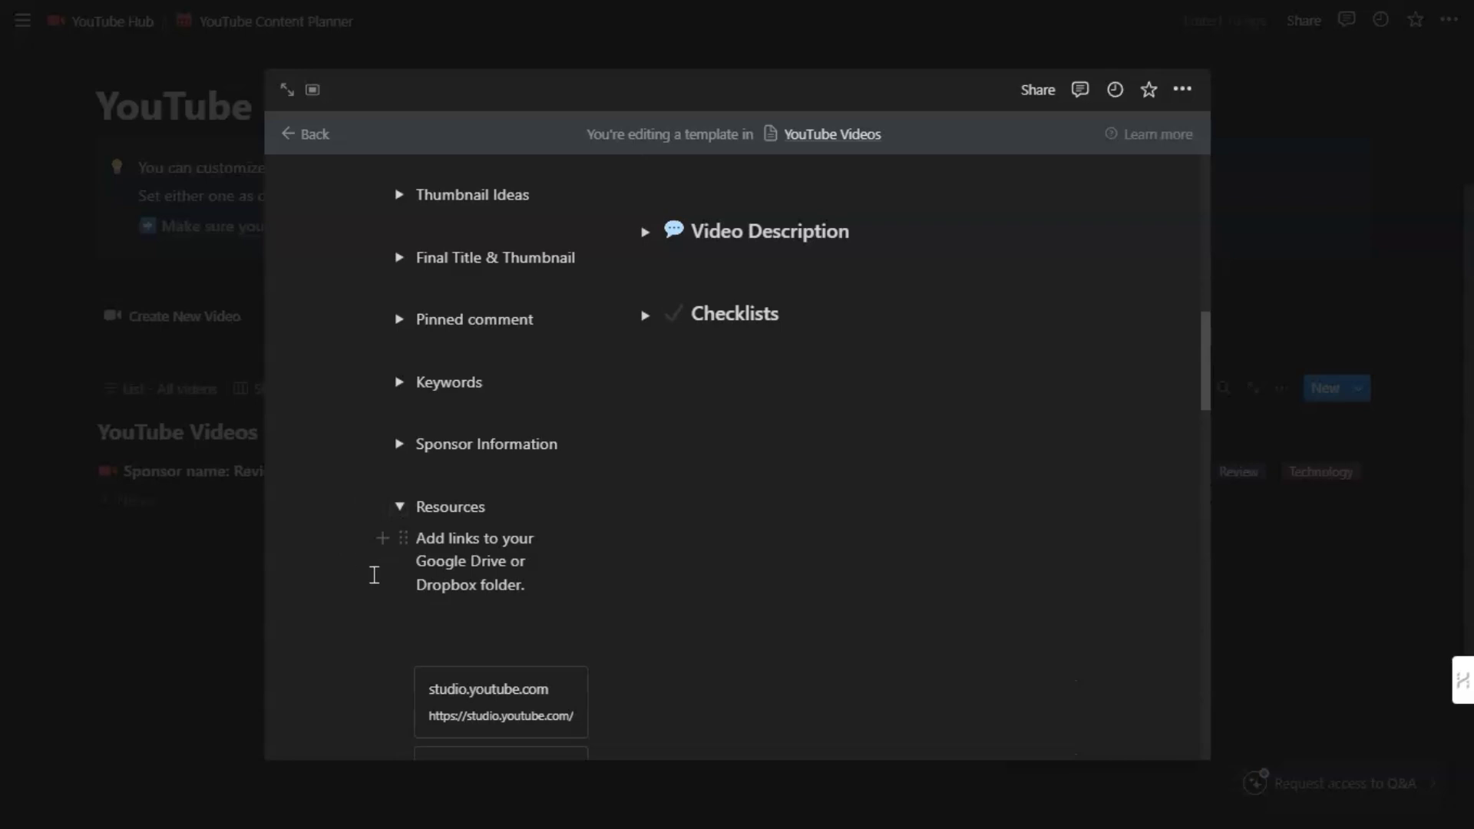
pyautogui.scroll(-1, 372, 612)
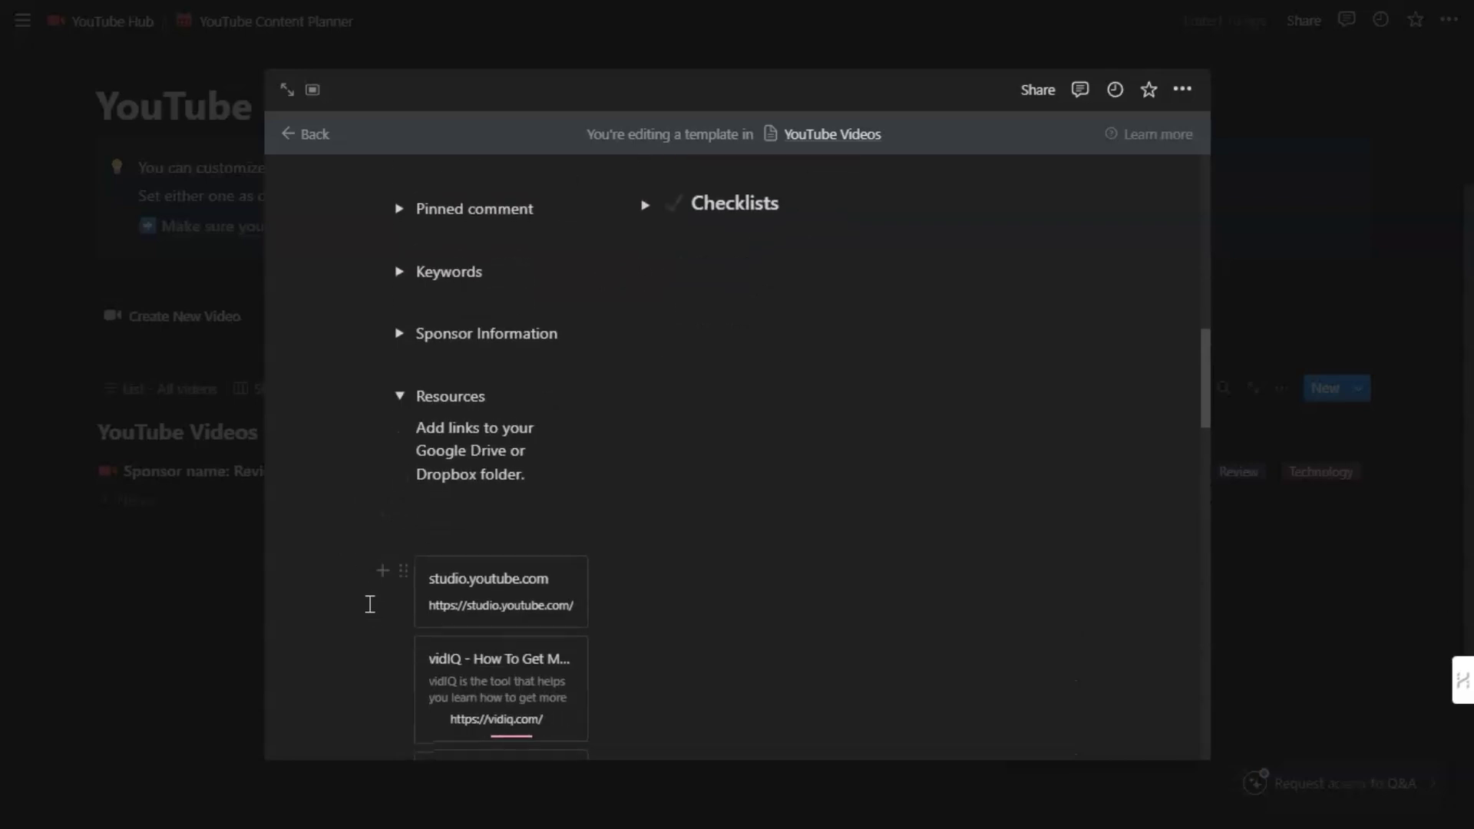
pyautogui.scroll(-6, 369, 605)
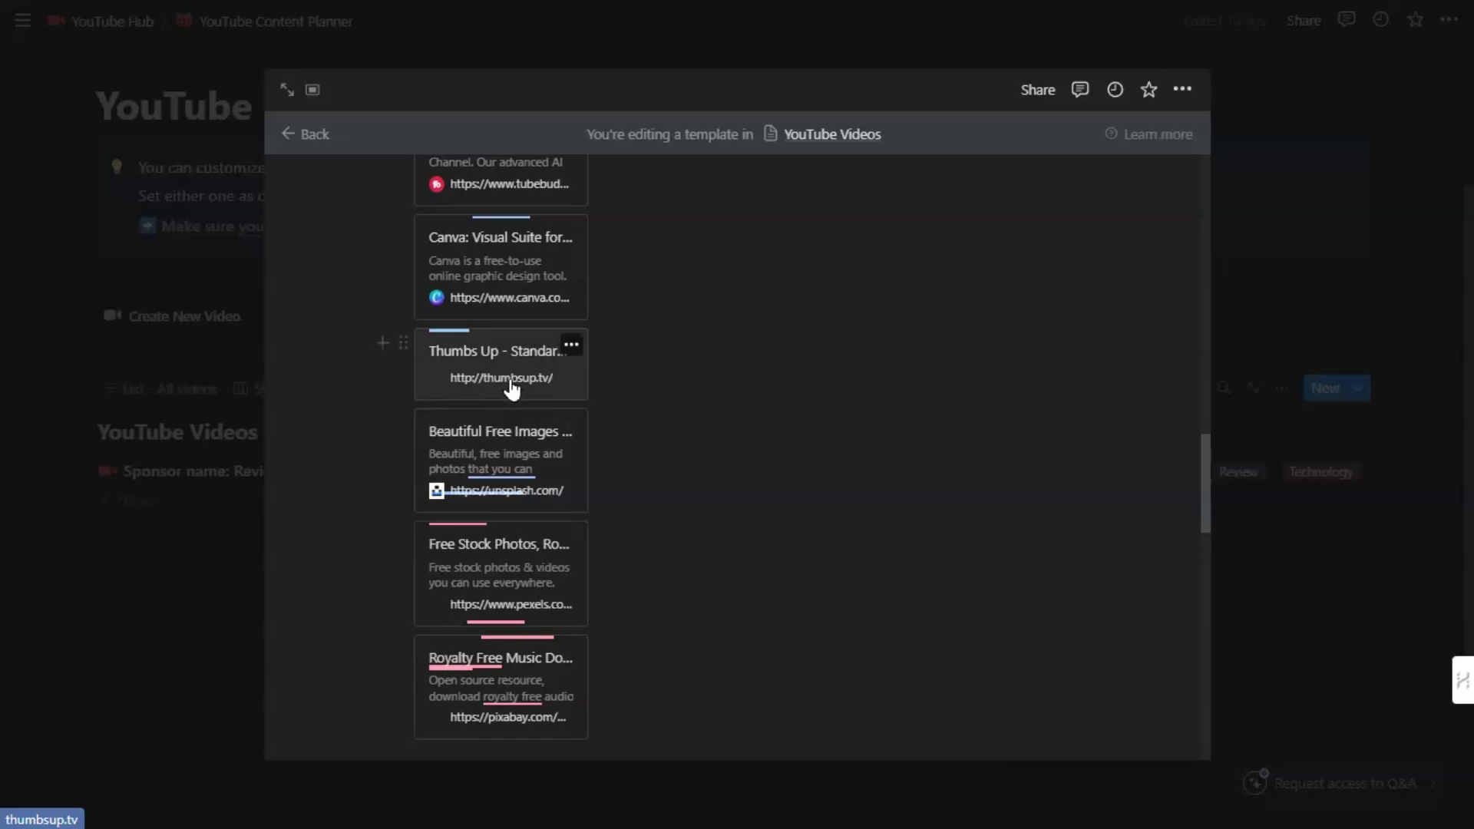
pyautogui.scroll(-1, 393, 386)
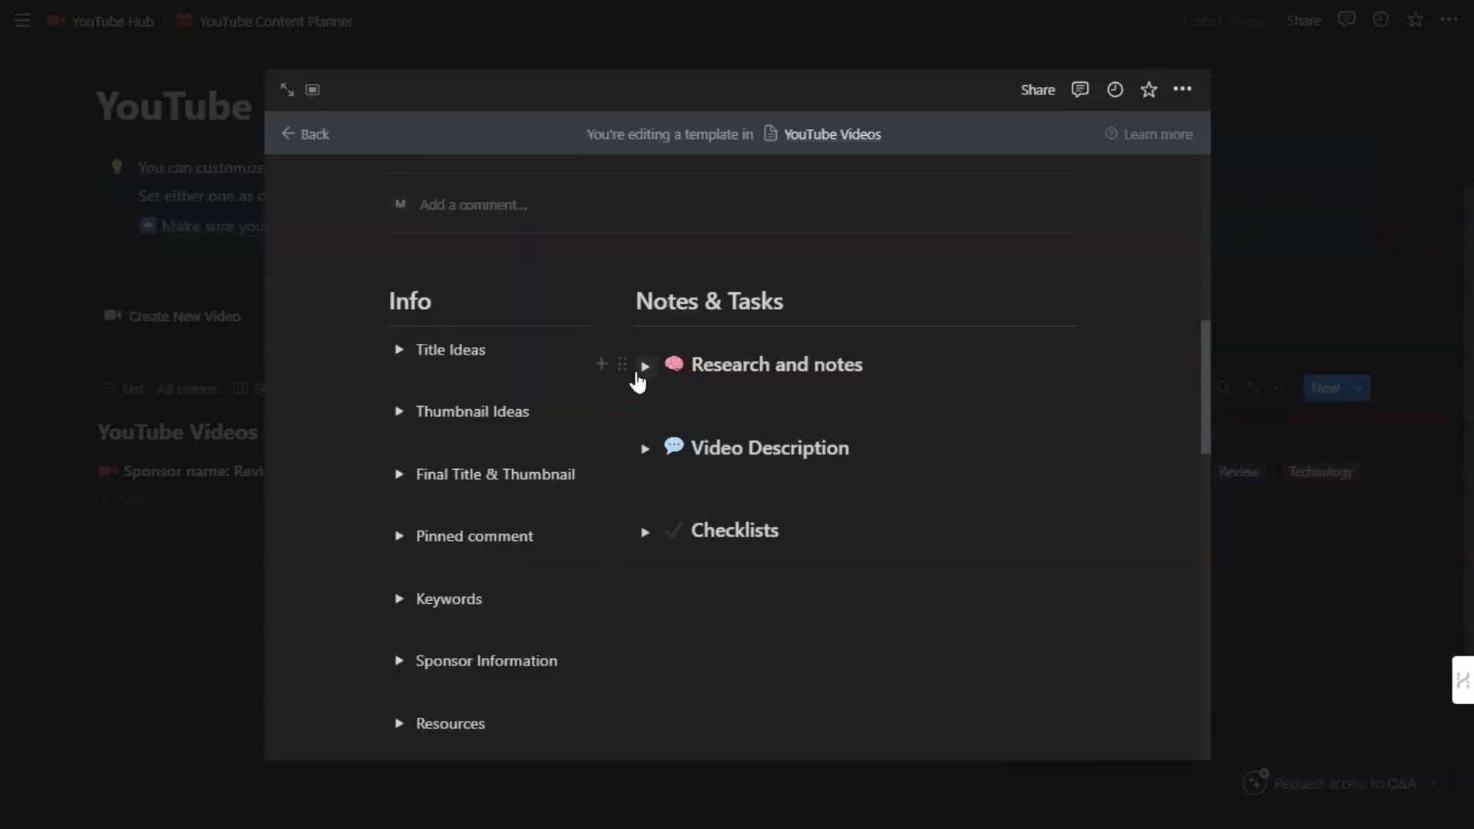
# Under Notes & Tasks, expand, read and collapse "Research and notes" and "Video Description"
pyautogui.click(639, 370)
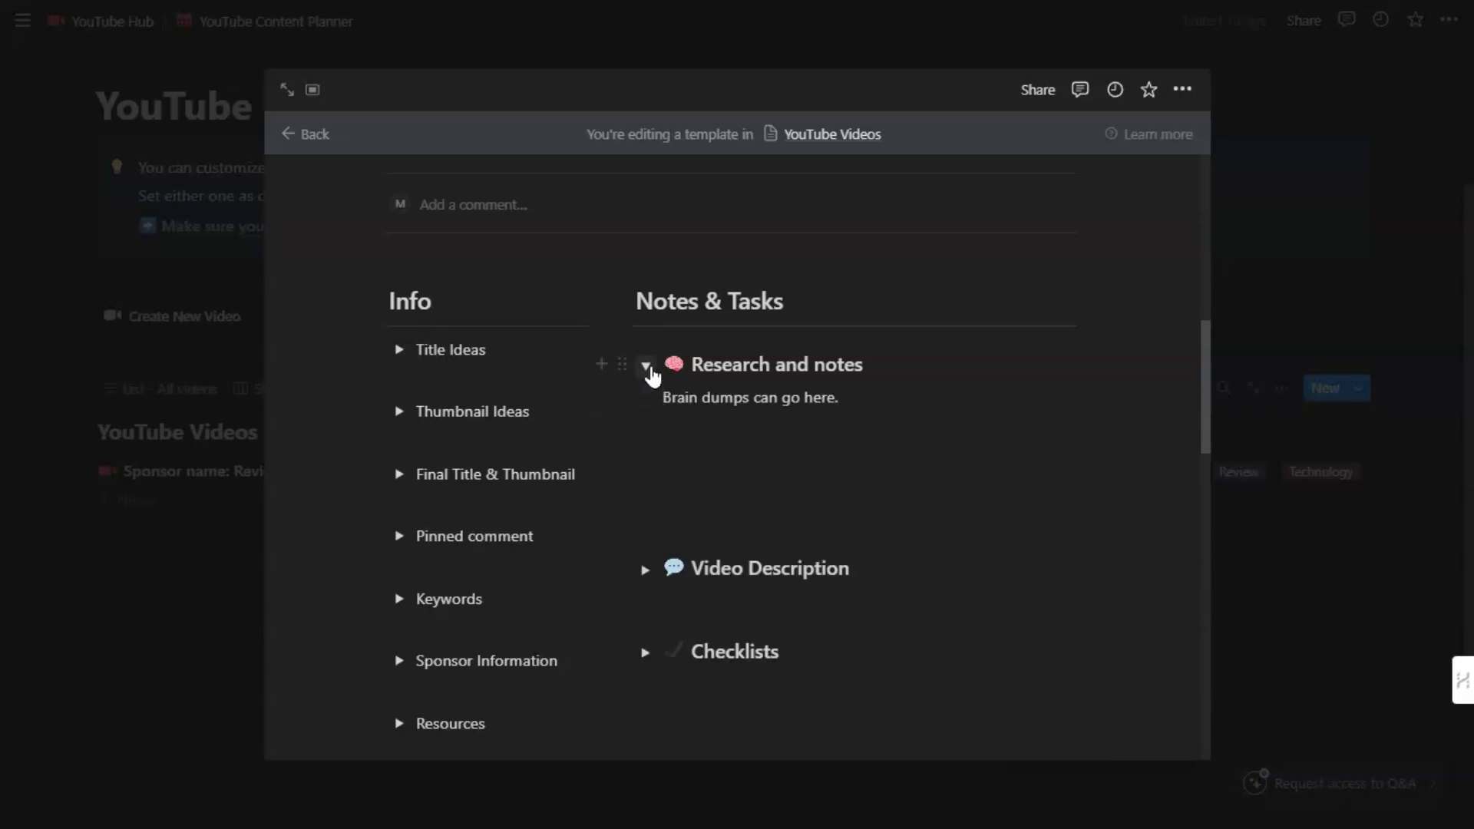
pyautogui.click(645, 367)
pyautogui.click(646, 450)
pyautogui.scroll(-3, 648, 451)
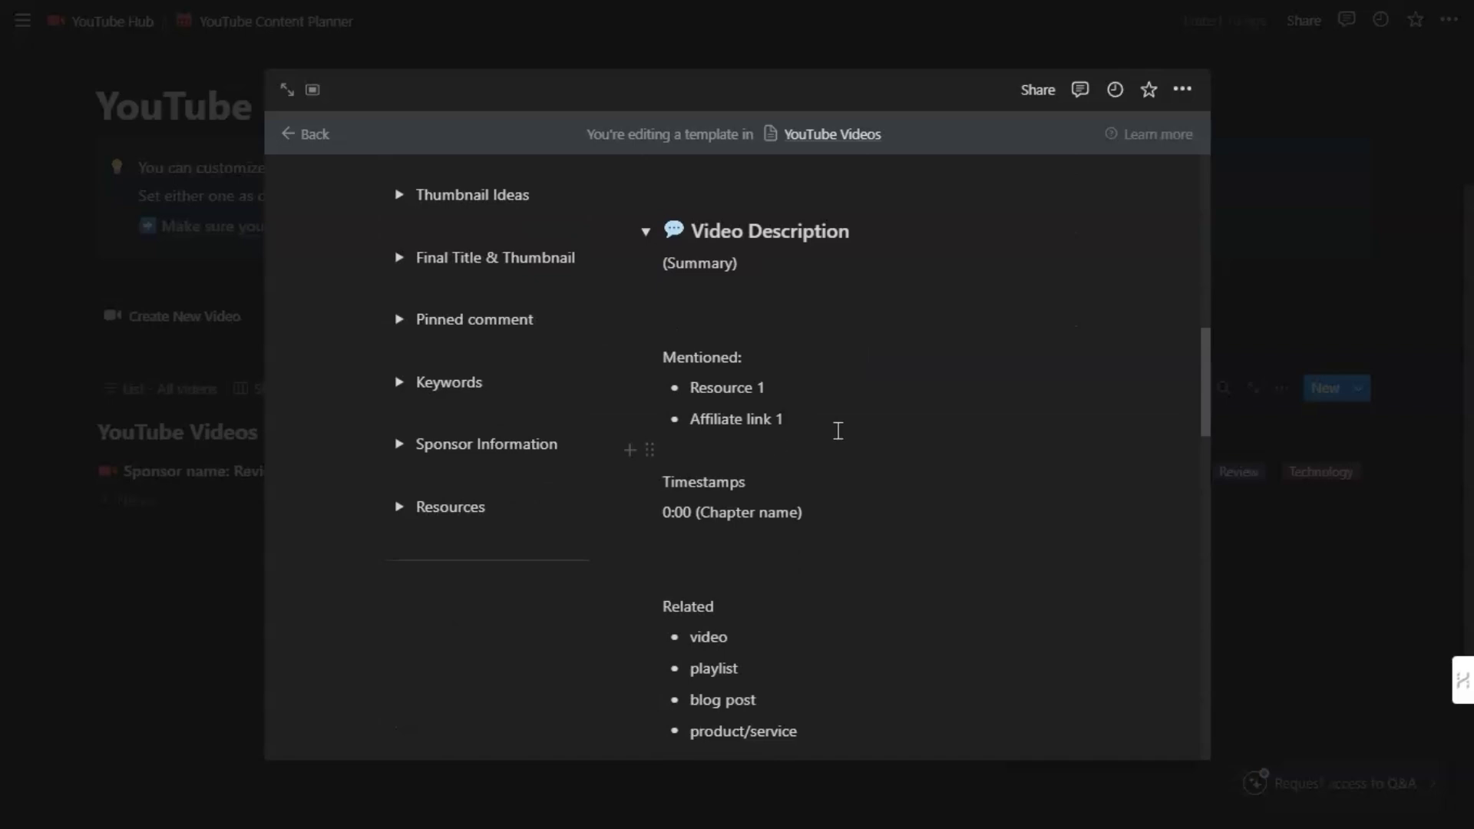
pyautogui.scroll(-2, 840, 430)
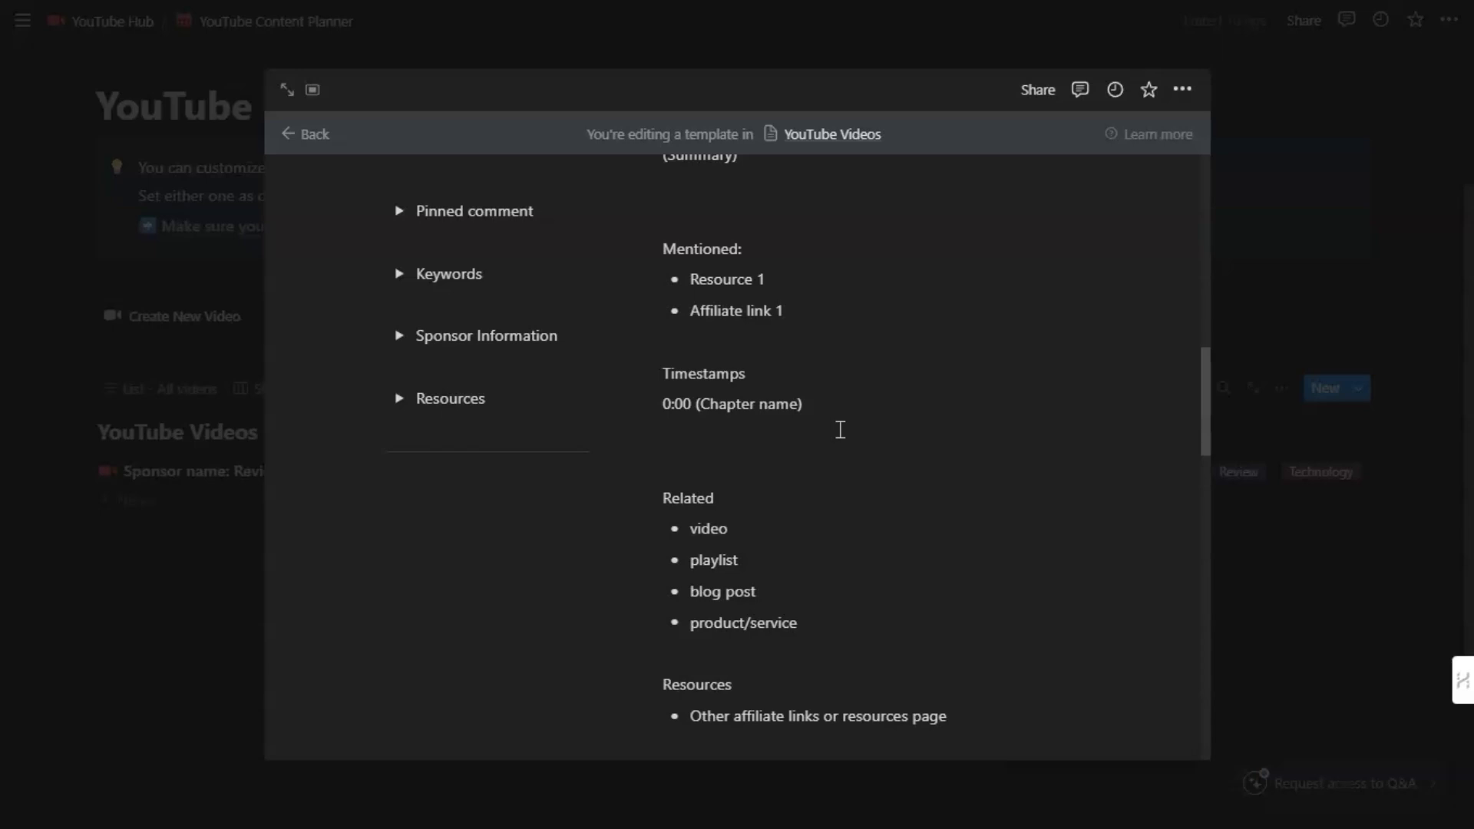
pyautogui.scroll(-2, 841, 430)
pyautogui.scroll(6, 841, 430)
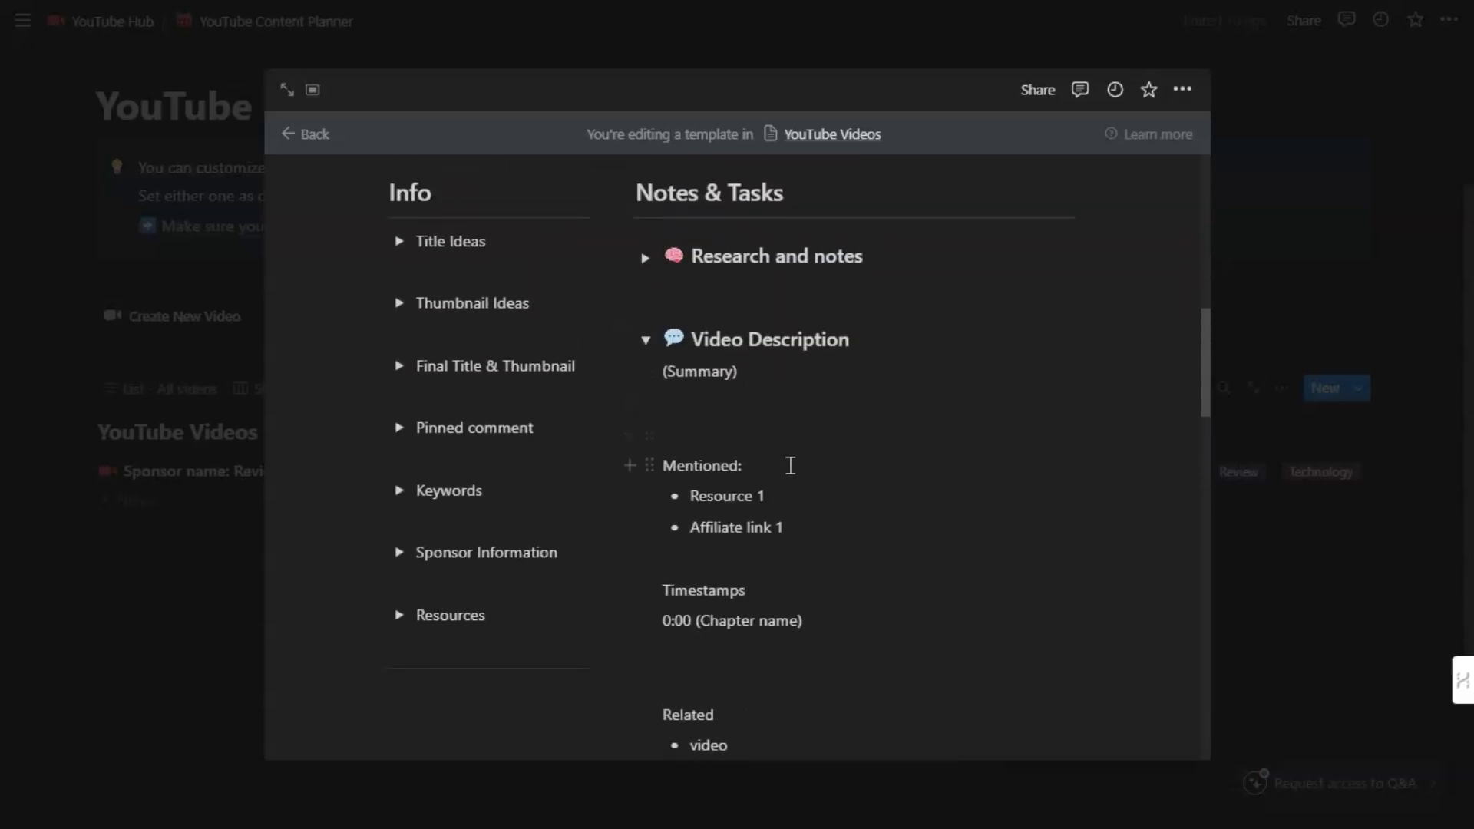
pyautogui.click(648, 339)
# Review the template's Script Outline section, from the mind maps link to the Hook and intro and Content / Value parts
pyautogui.scroll(-8, 832, 408)
pyautogui.scroll(-2, 836, 407)
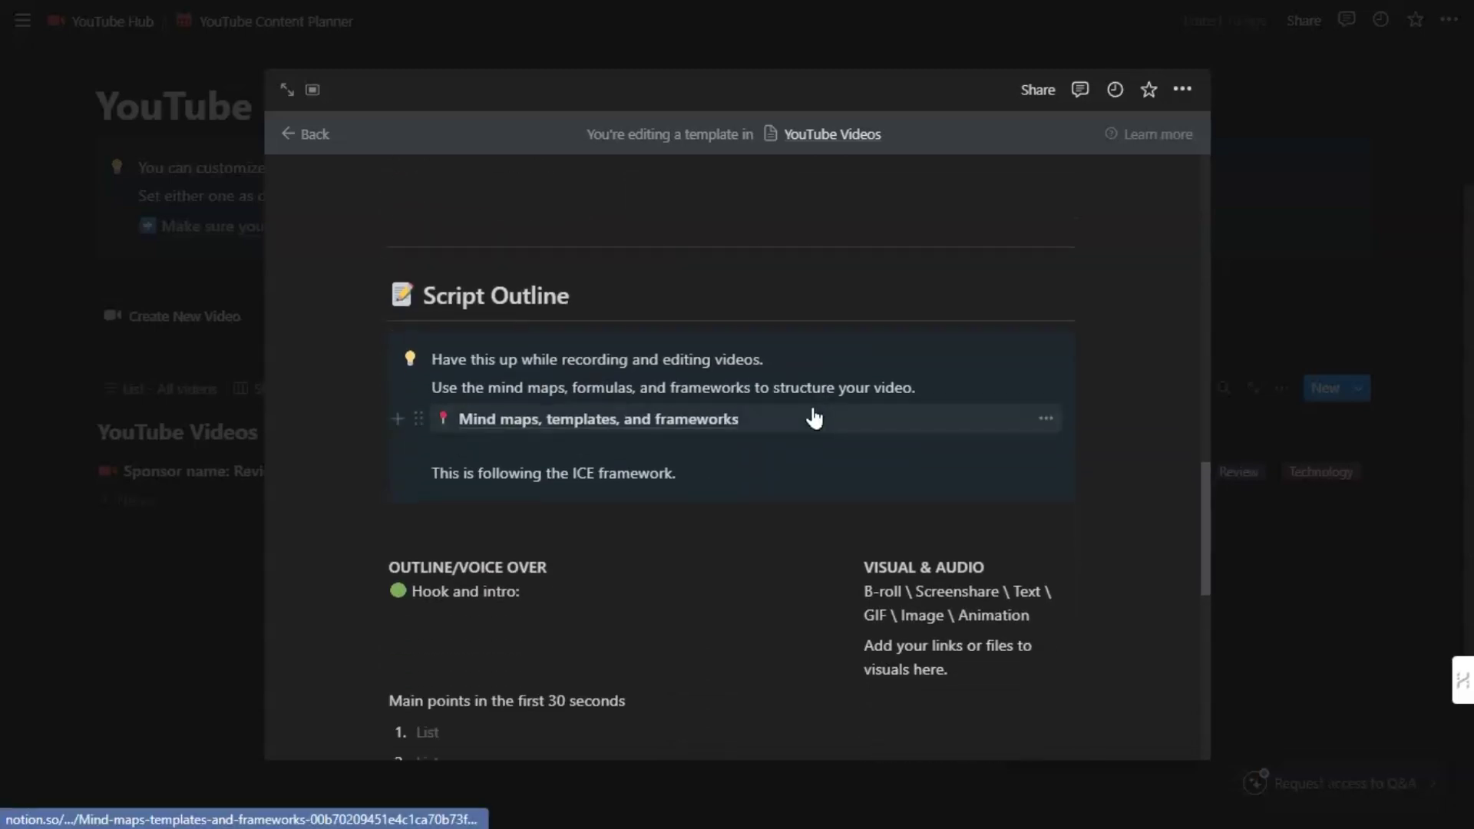
pyautogui.moveTo(809, 418)
pyautogui.scroll(-6, 799, 440)
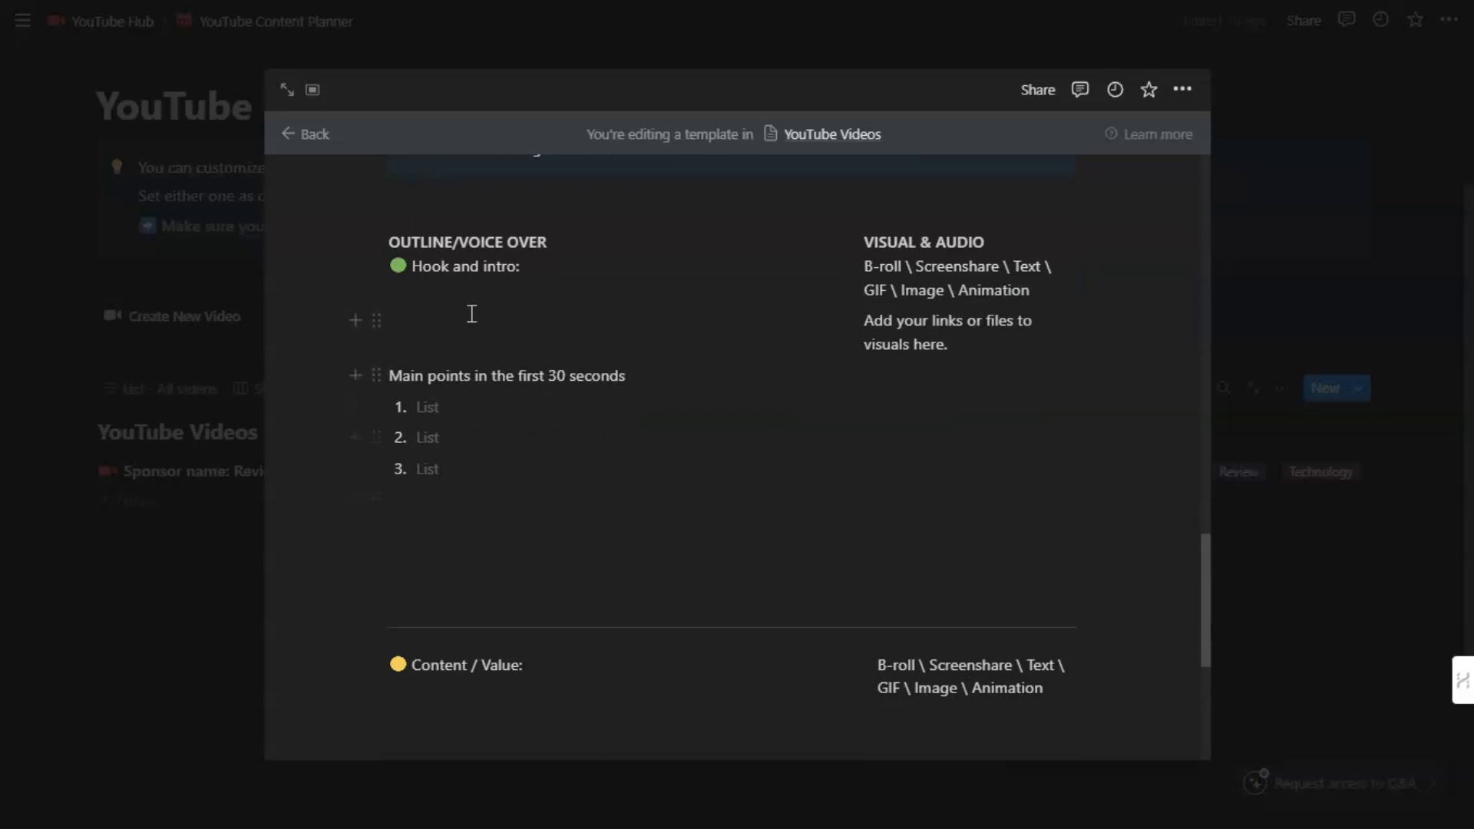
# Review the rest of the template's Script Outline, from the first-30-seconds main points to the Content / Value and End / Pitch parts
pyautogui.scroll(-2, 511, 521)
pyautogui.scroll(-2, 512, 523)
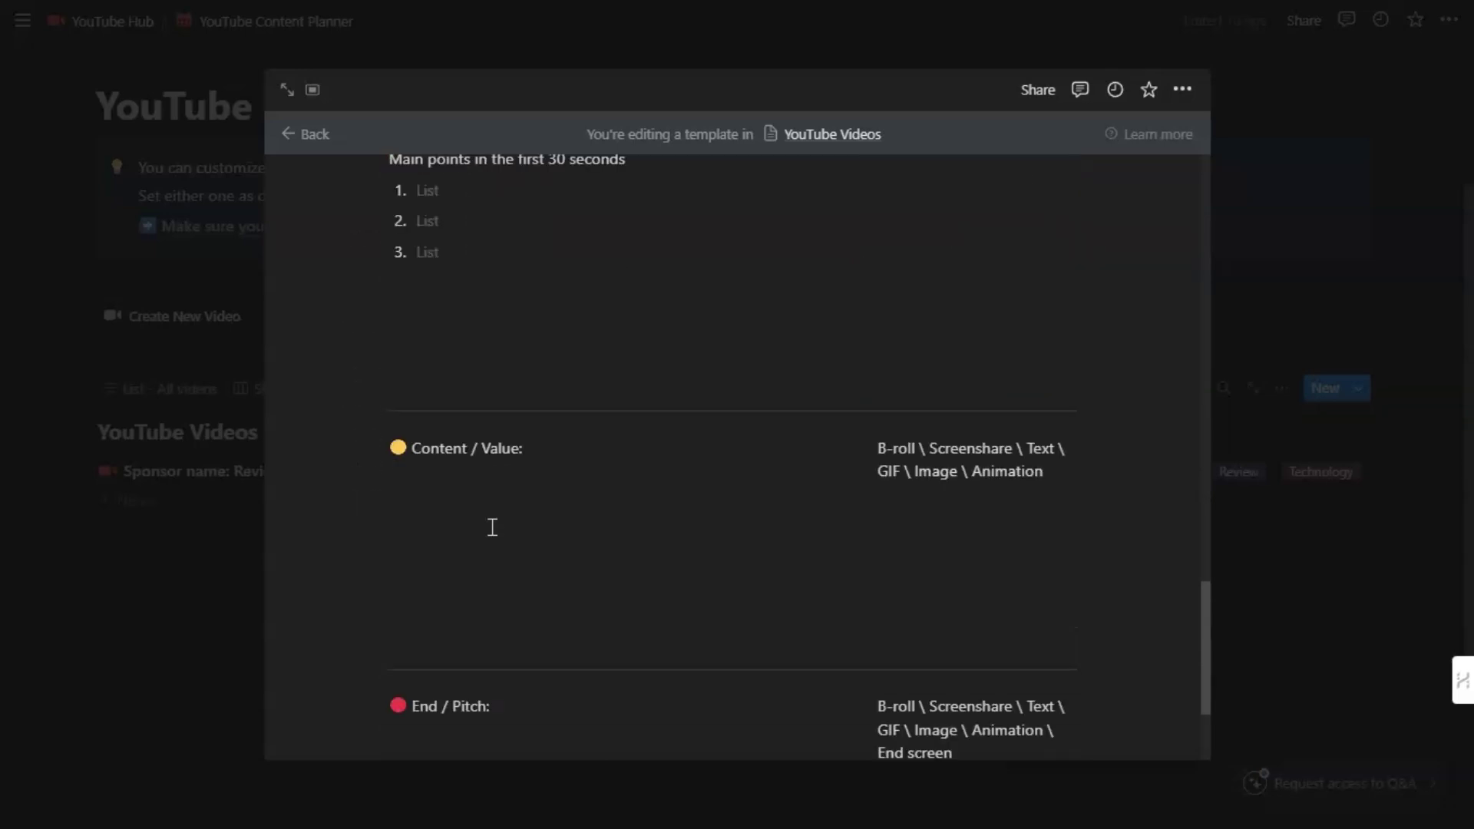
pyautogui.scroll(-2, 493, 529)
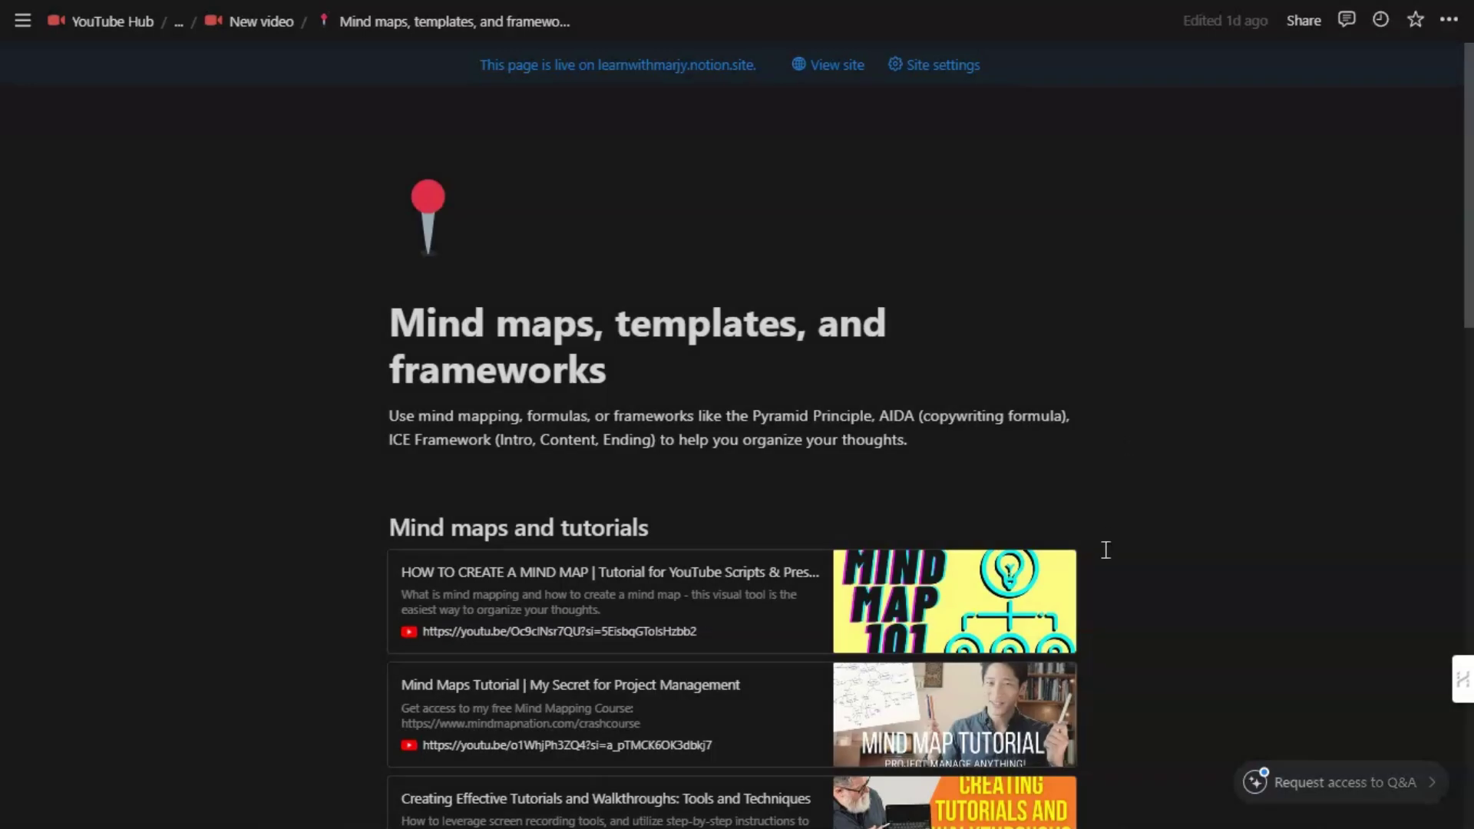
# Look through the "Mind maps, templates, and frameworks" page, covering its mind map tutorials, Frameworks and Create content links
pyautogui.scroll(-7, 1158, 623)
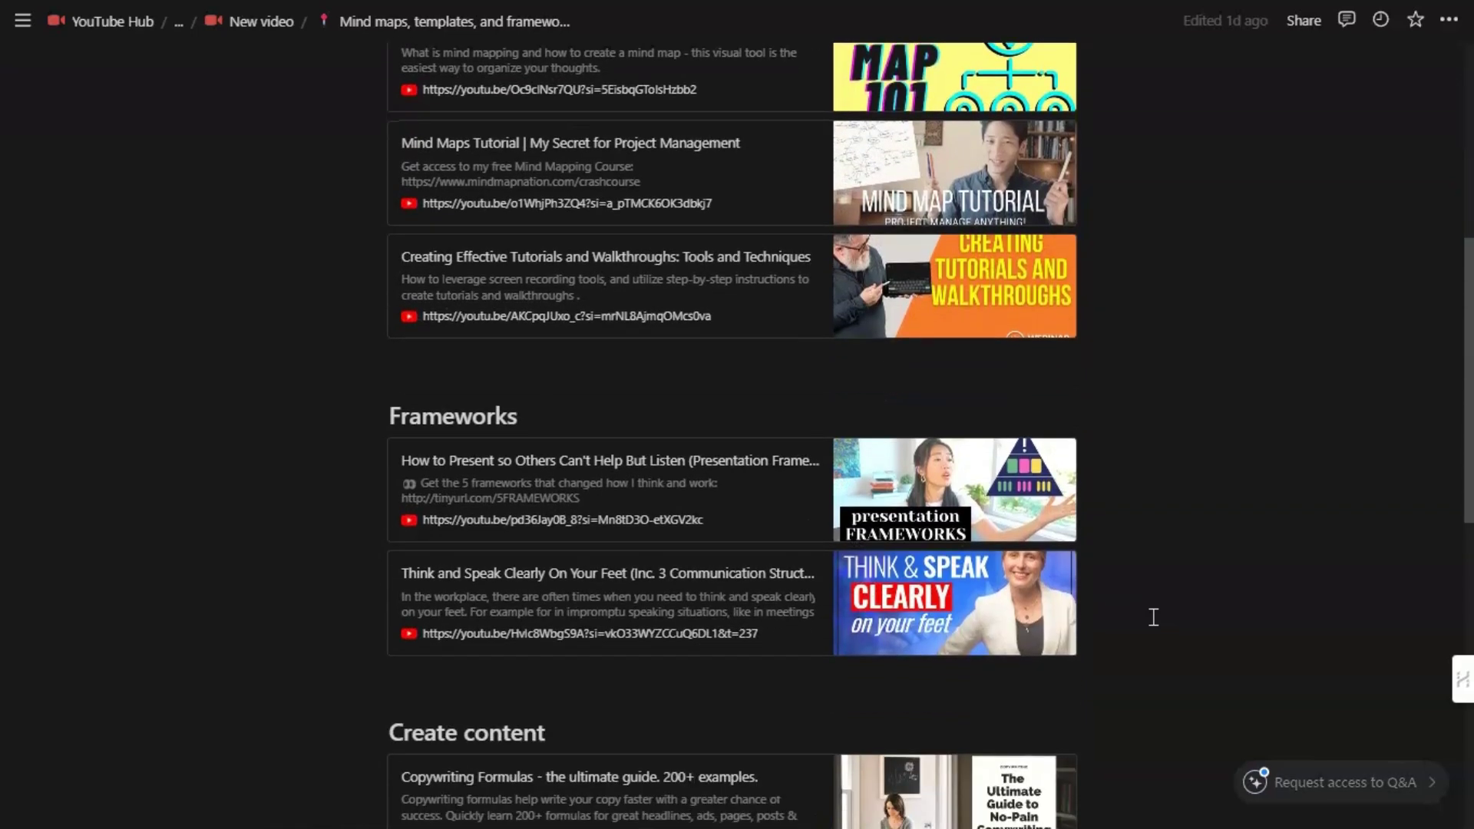
pyautogui.scroll(-4, 1153, 617)
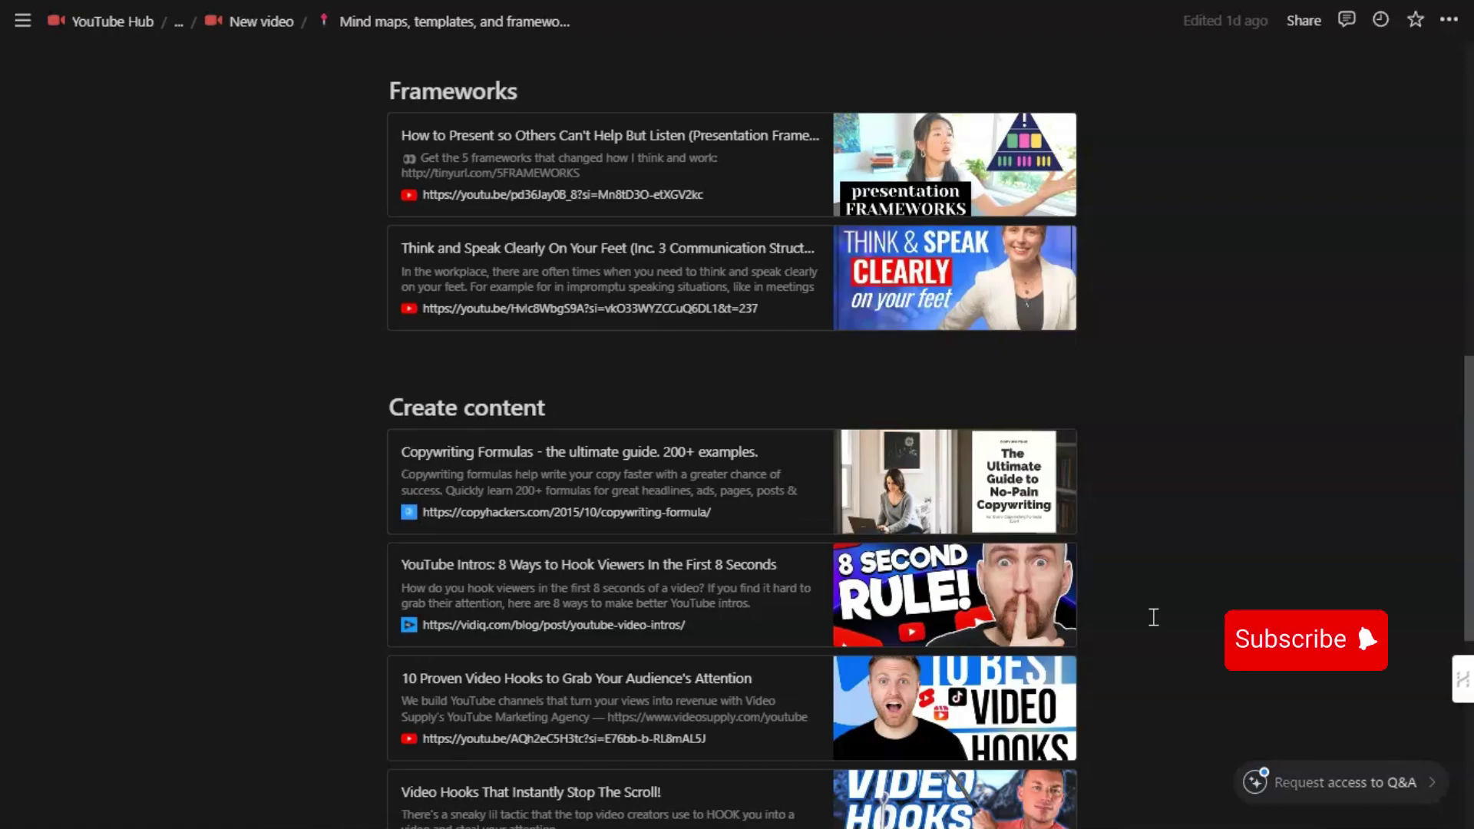
pyautogui.scroll(-2, 1154, 617)
pyautogui.scroll(-2, 1153, 617)
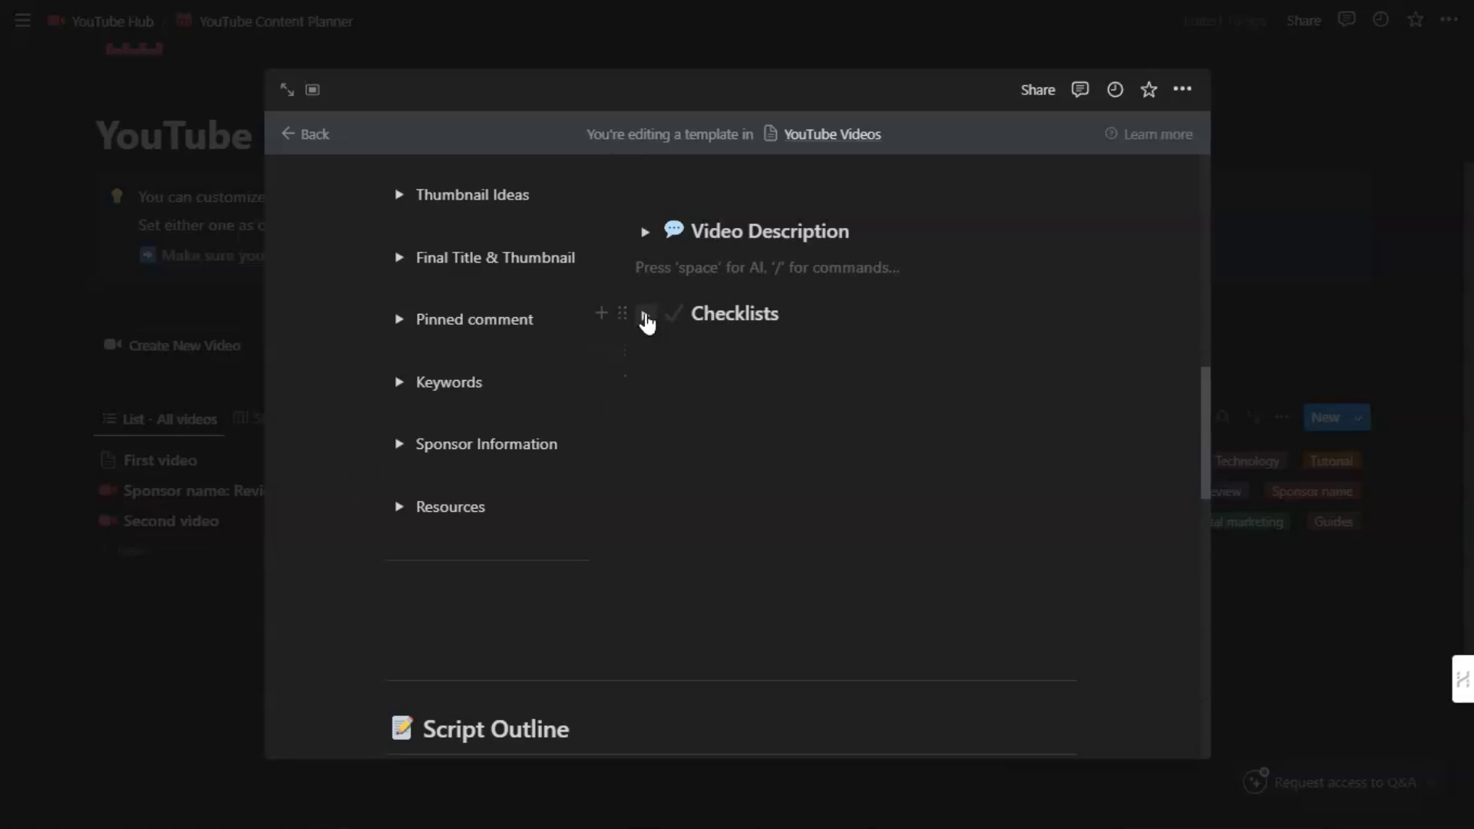
# Expand Checklists in the template and review the Production Checklist, from the Planning items to the Produce section
pyautogui.click(646, 317)
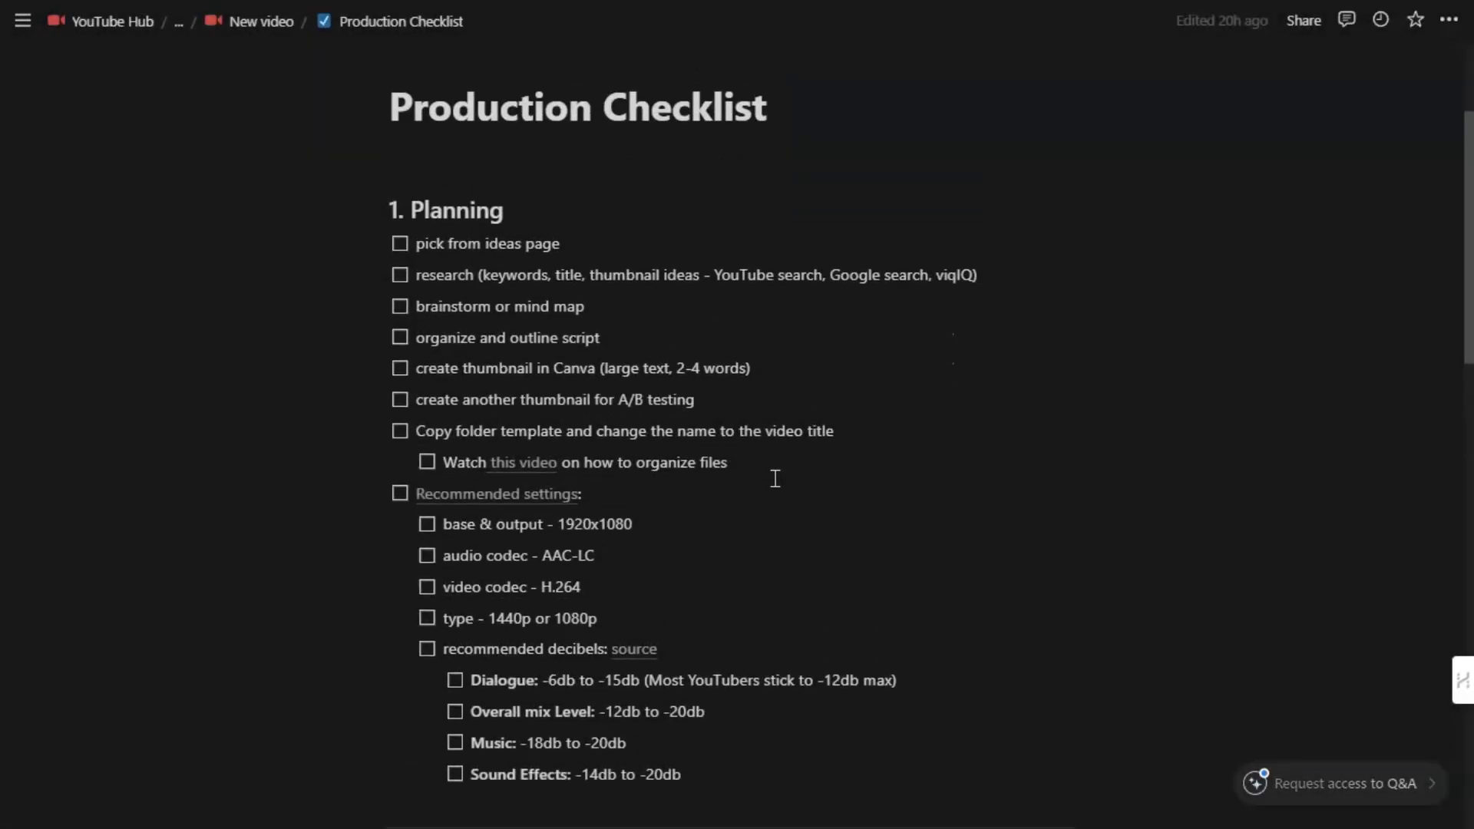
pyautogui.scroll(2, 776, 477)
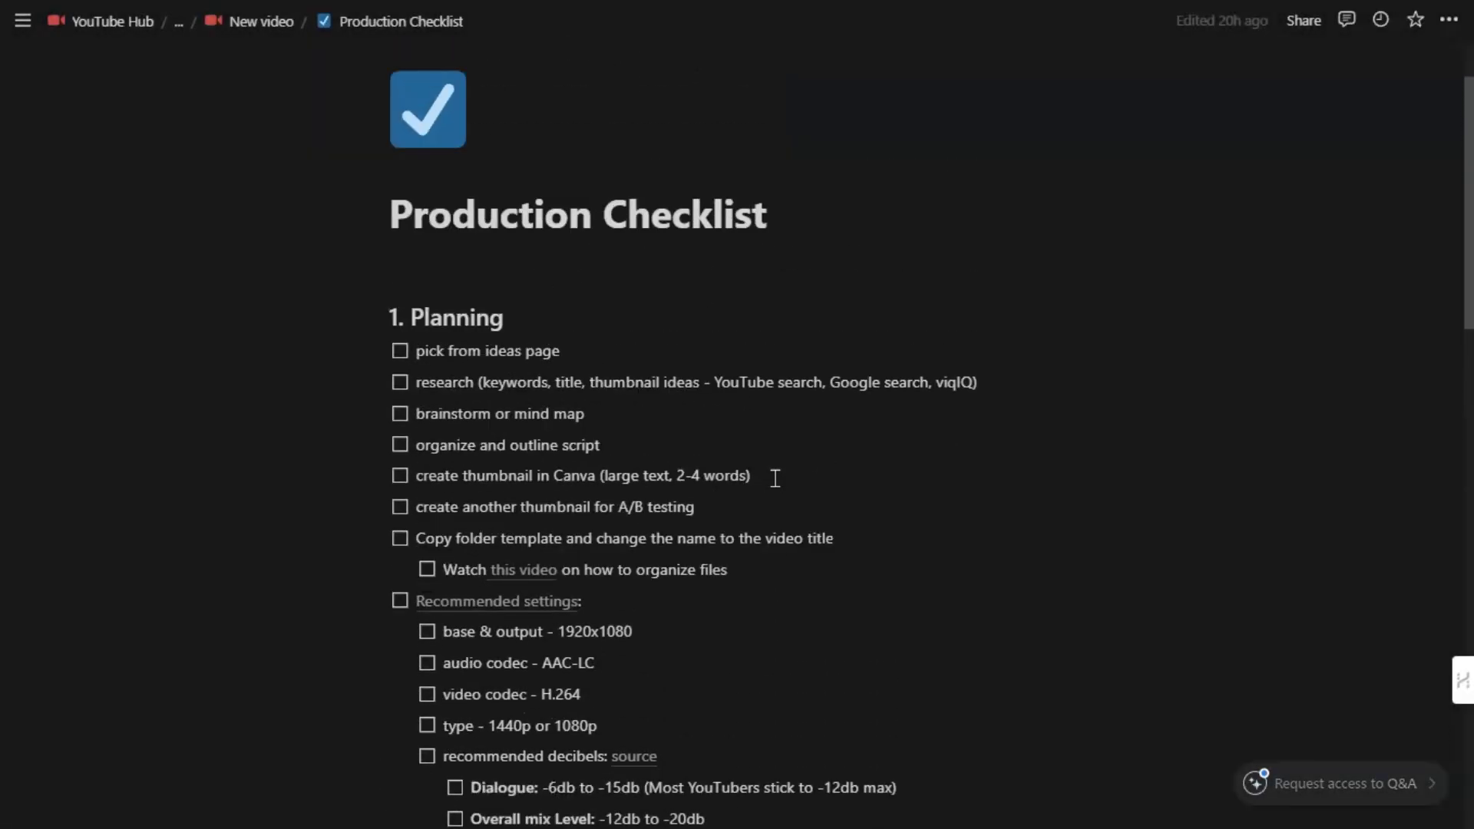
pyautogui.scroll(-2, 776, 478)
pyautogui.scroll(-8, 776, 478)
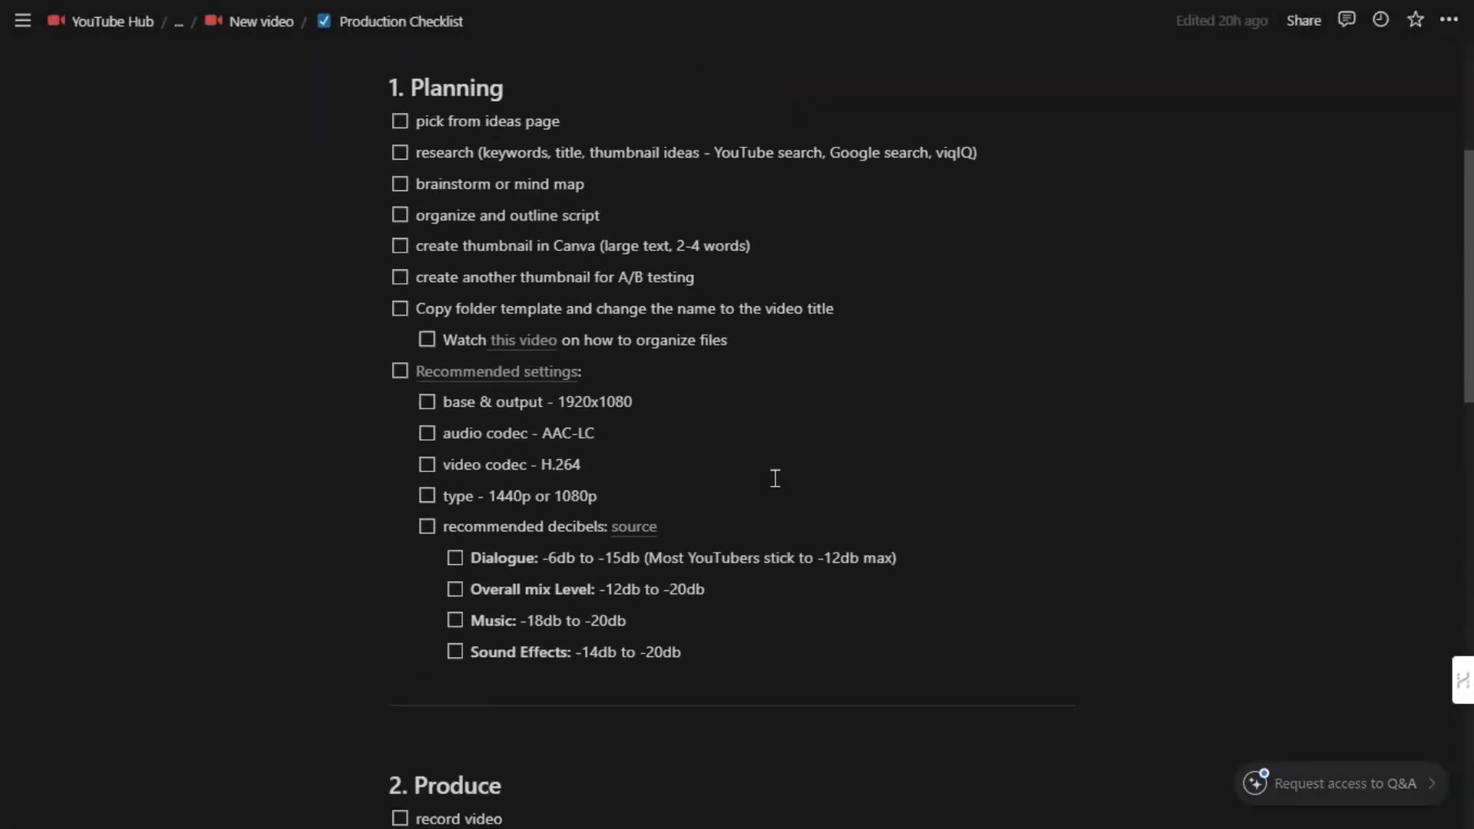
pyautogui.scroll(-10, 776, 478)
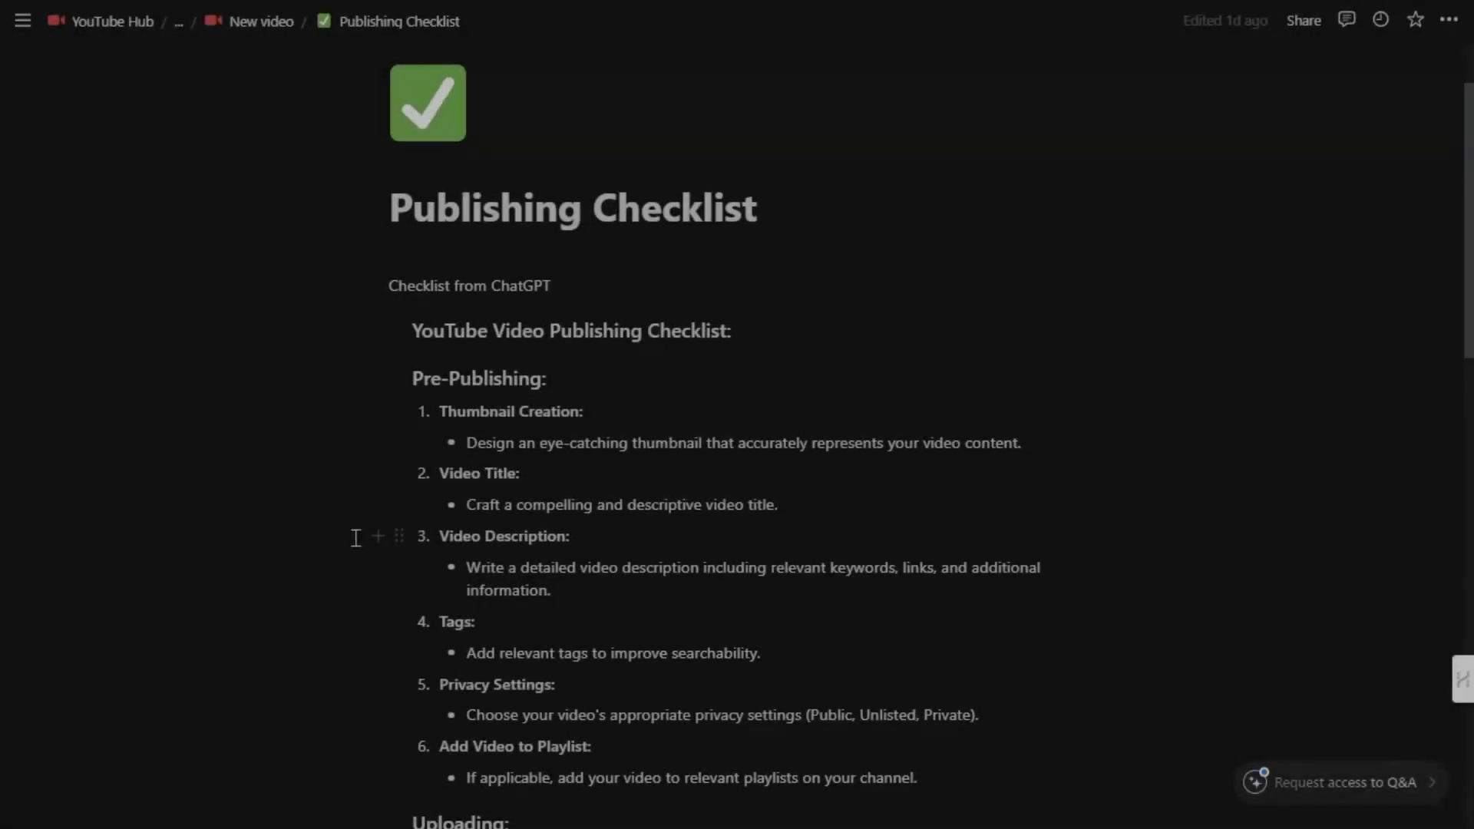
# Review the Publishing Checklist's Pre-Publishing and Uploading items
pyautogui.scroll(-1, 356, 538)
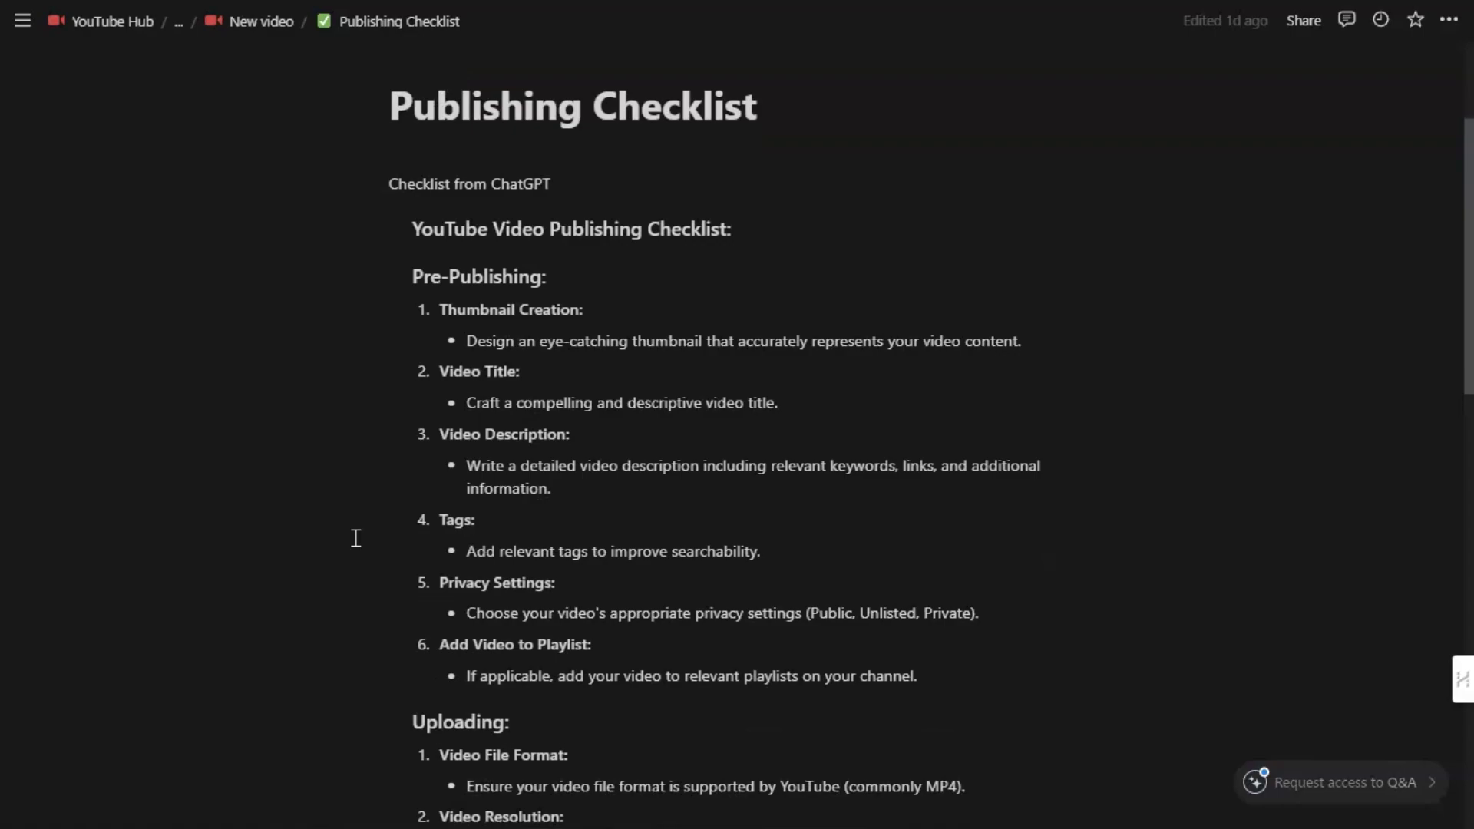
pyautogui.scroll(-4, 356, 538)
pyautogui.scroll(-1, 357, 538)
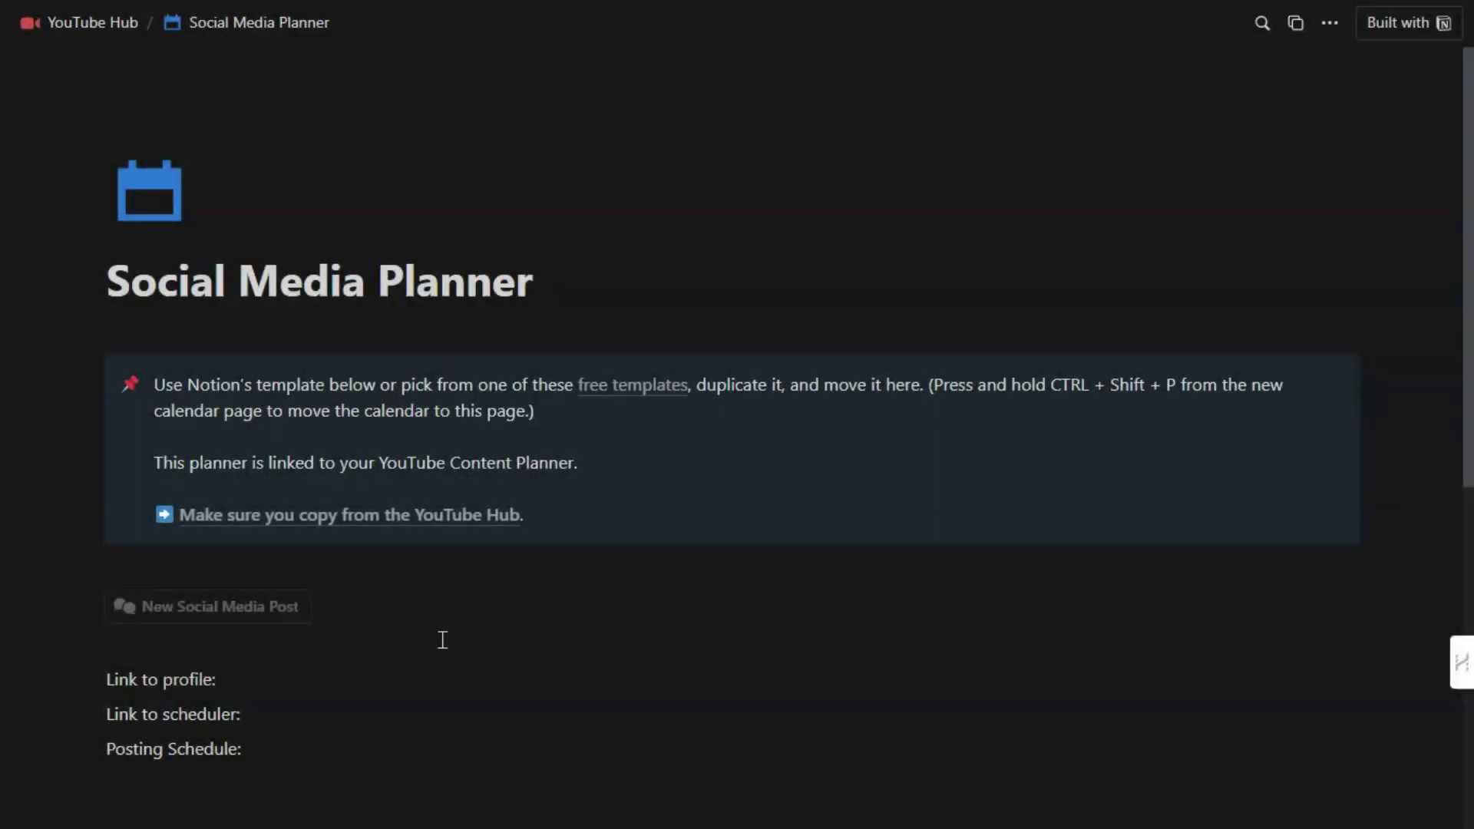
# Look through the Social Media Planner's posts by status, by status and platform, in the calendar and in the weekly view
pyautogui.scroll(-4, 442, 640)
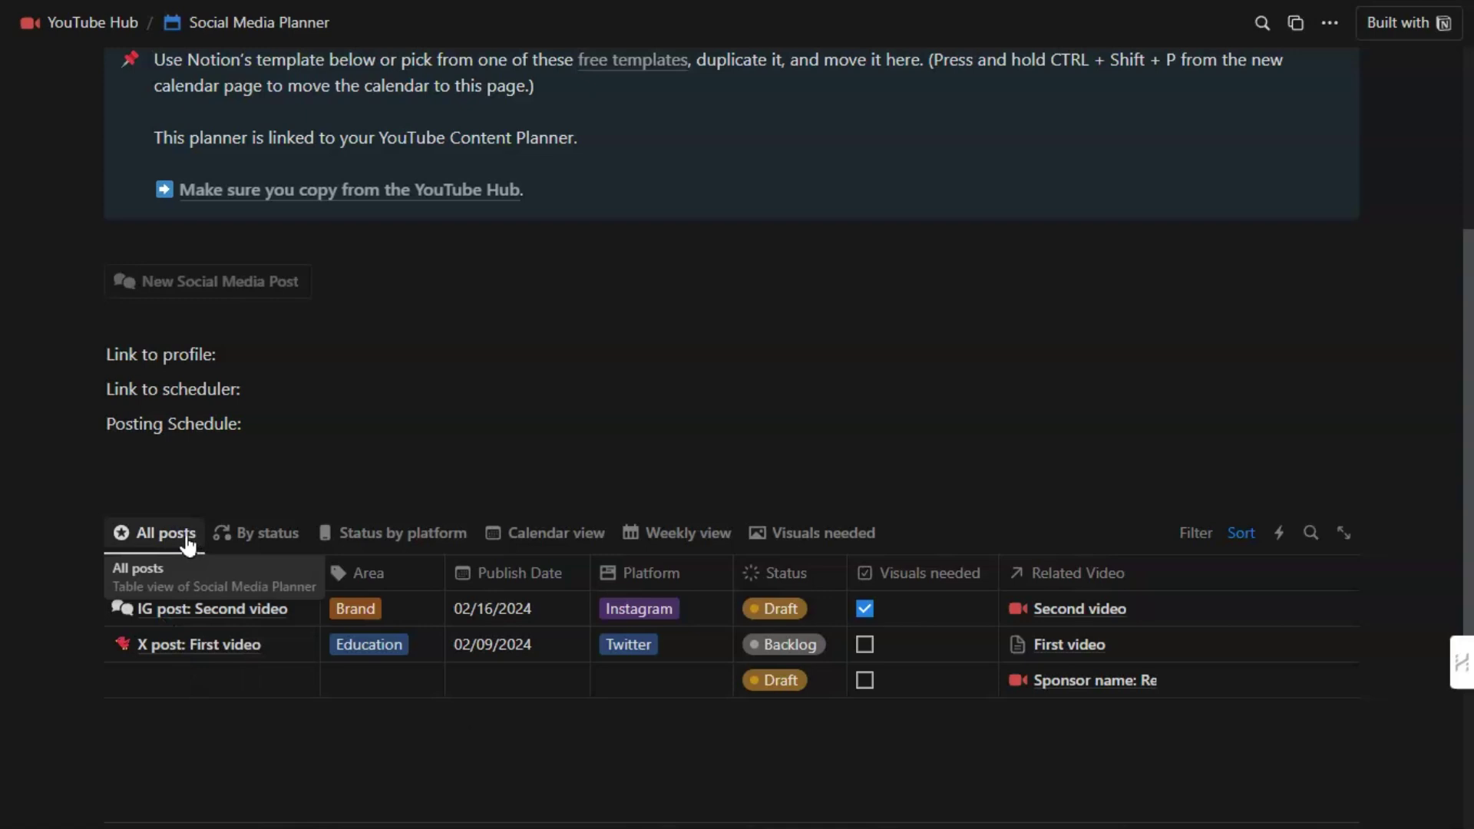
pyautogui.click(276, 530)
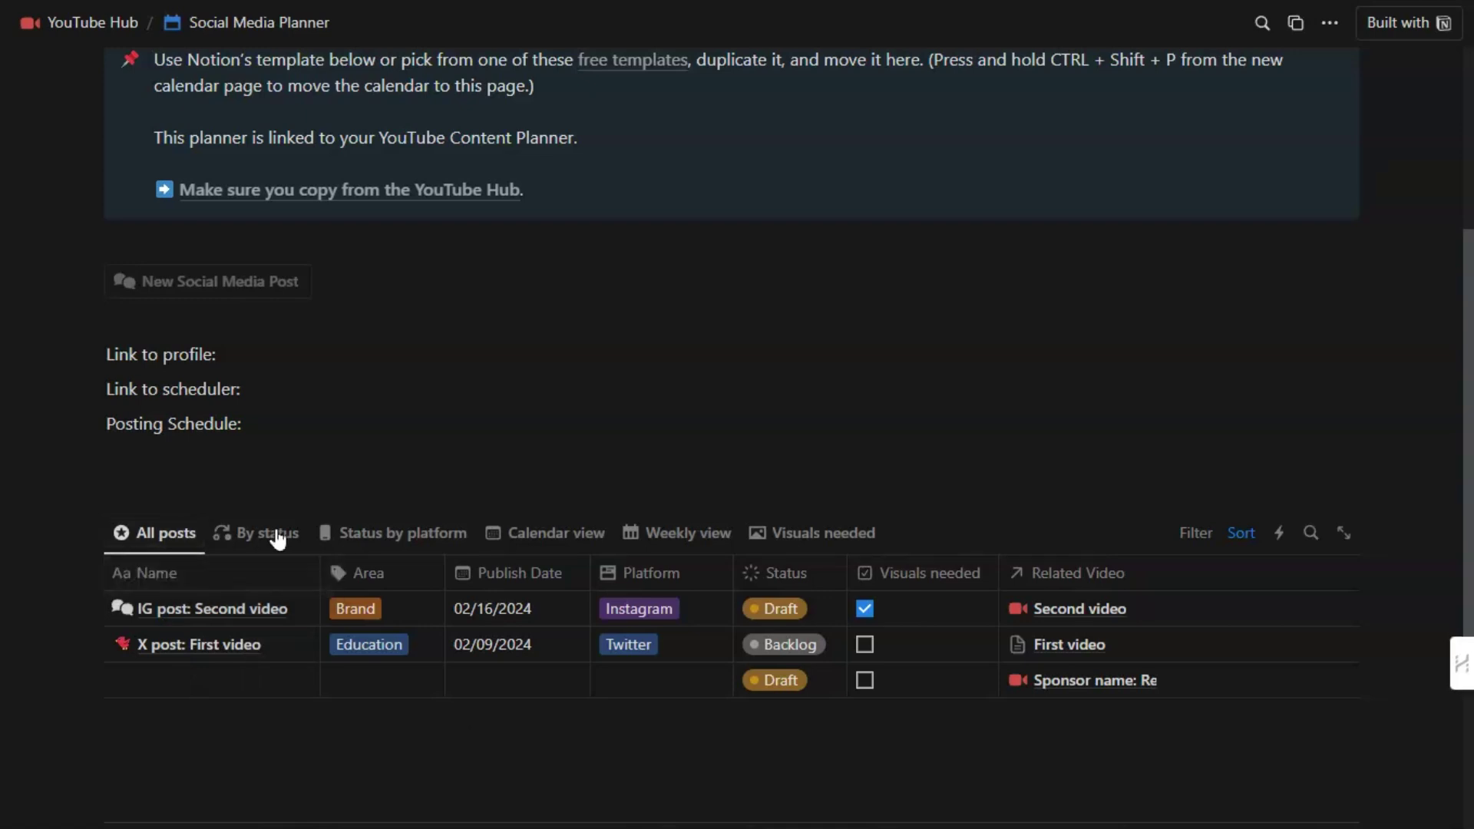
pyautogui.click(391, 533)
pyautogui.scroll(-3, 484, 307)
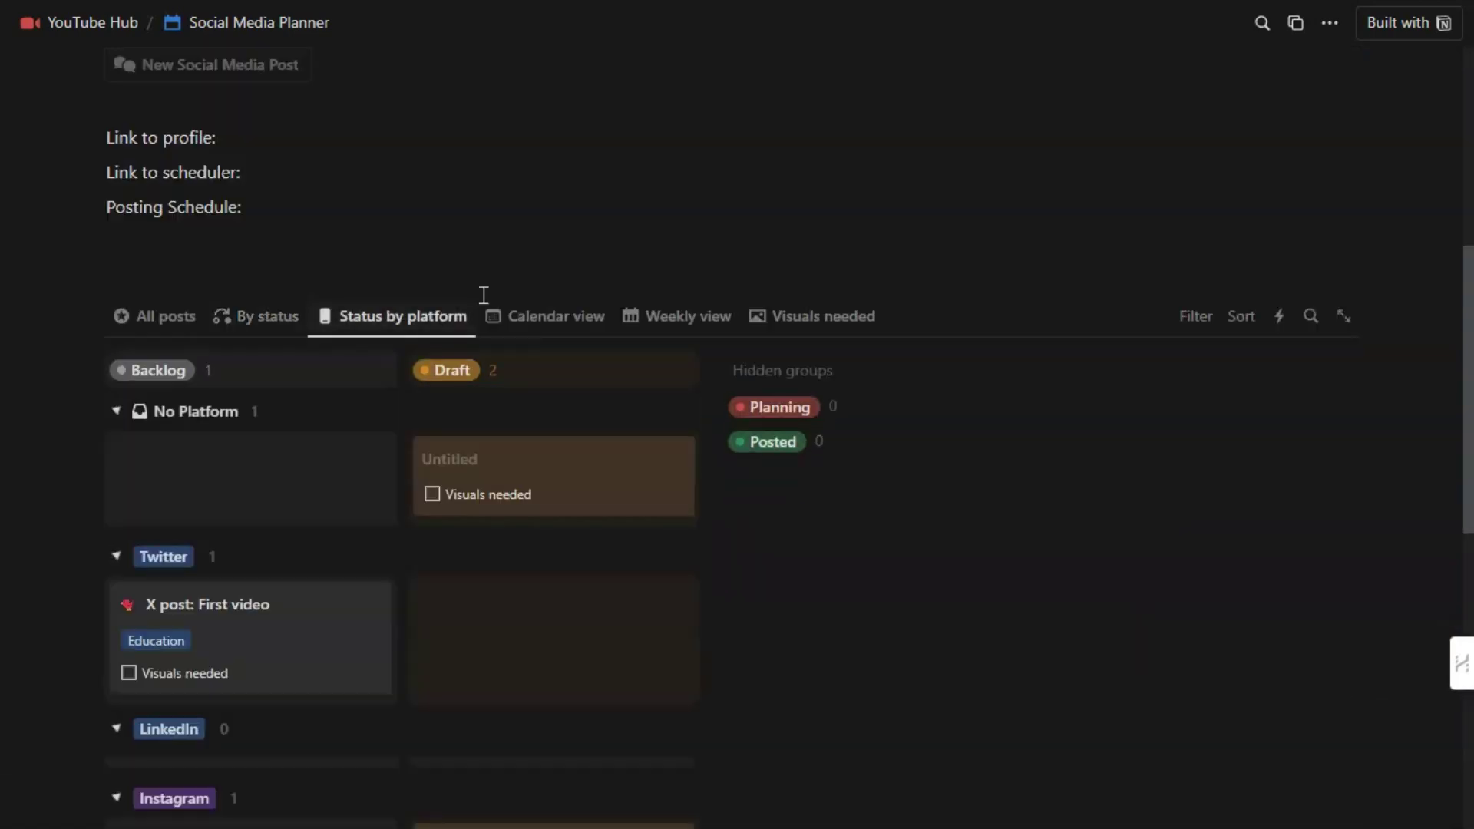
pyautogui.click(573, 324)
pyautogui.click(658, 327)
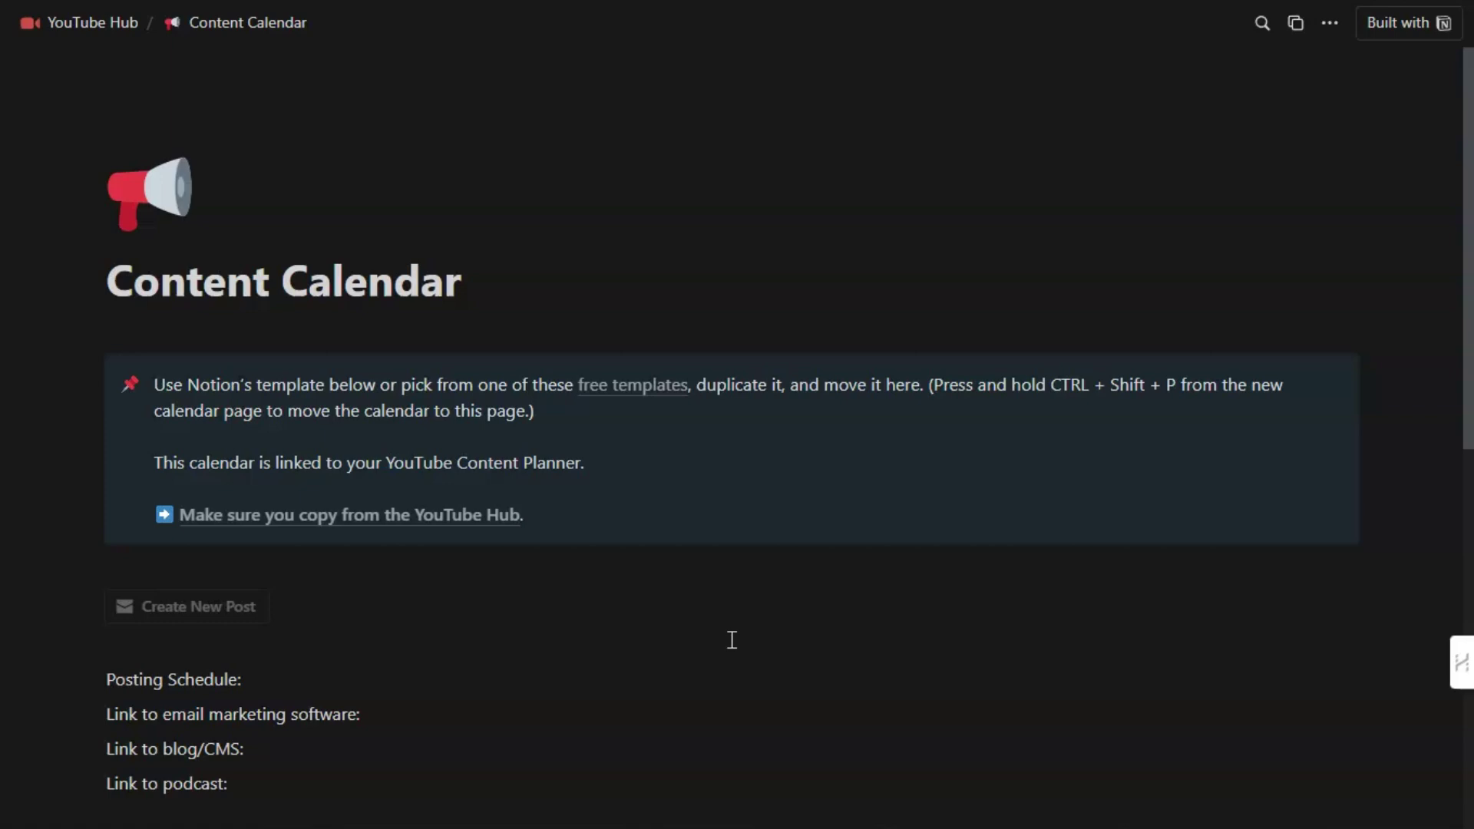
# Review the Content Calendar page, from its posting schedule and link fields to the Editorial Calendar table
pyautogui.scroll(-3, 731, 639)
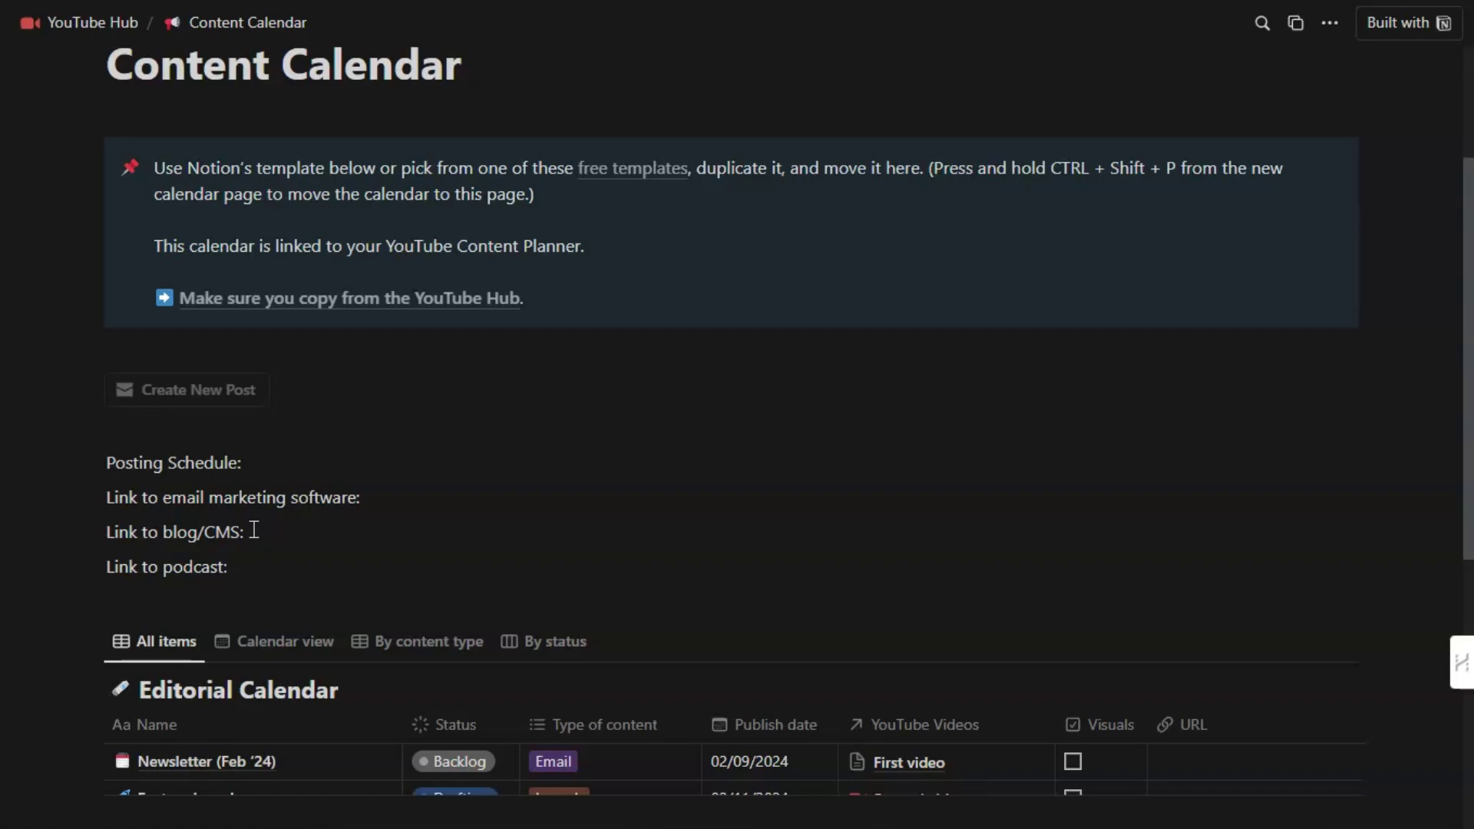
pyautogui.scroll(-4, 253, 530)
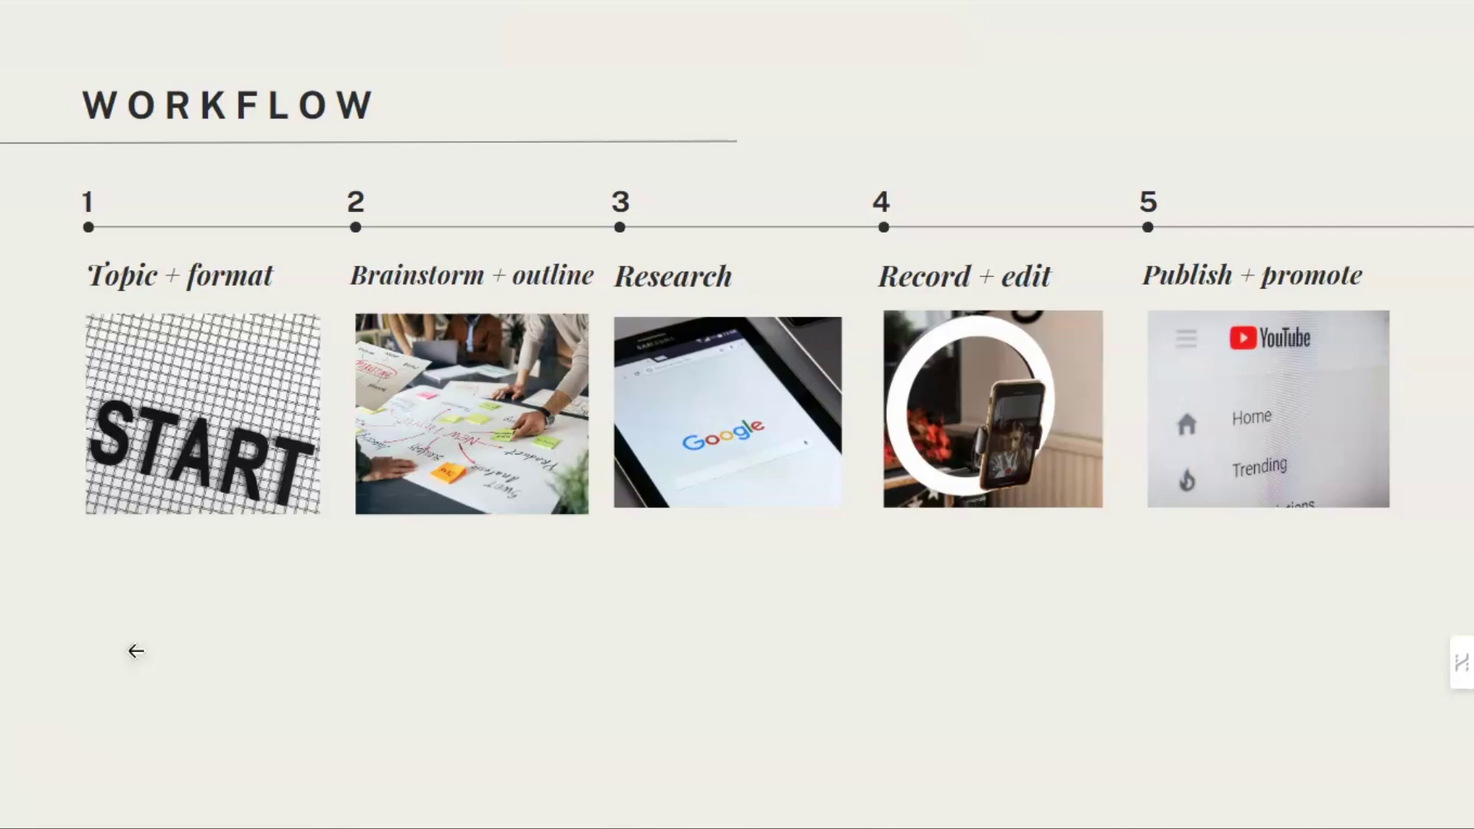
pyautogui.click(523, 555)
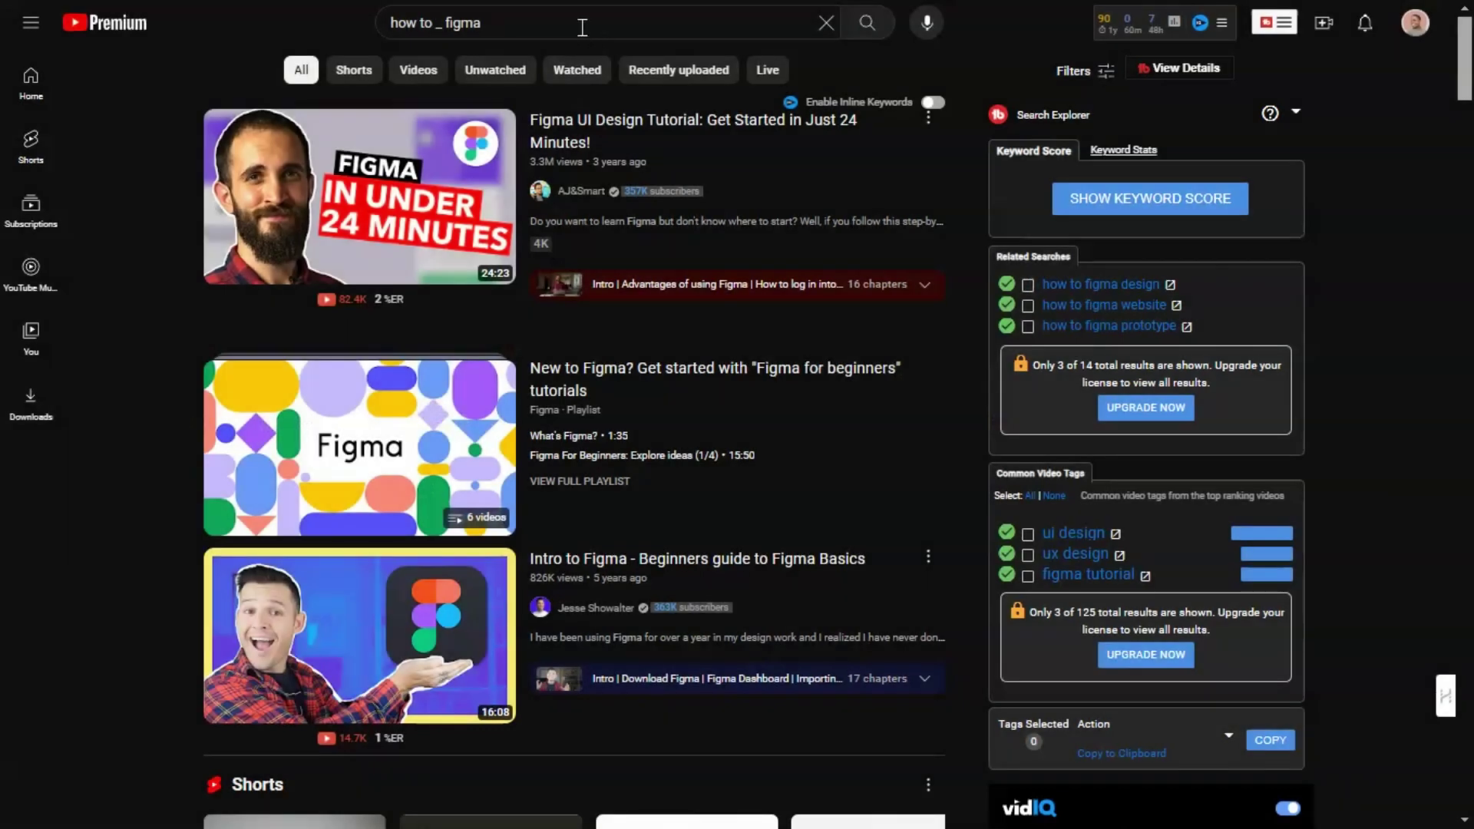
# Show YouTube's search suggestions for "how to _ figma", read through them and close the list
pyautogui.click(582, 27)
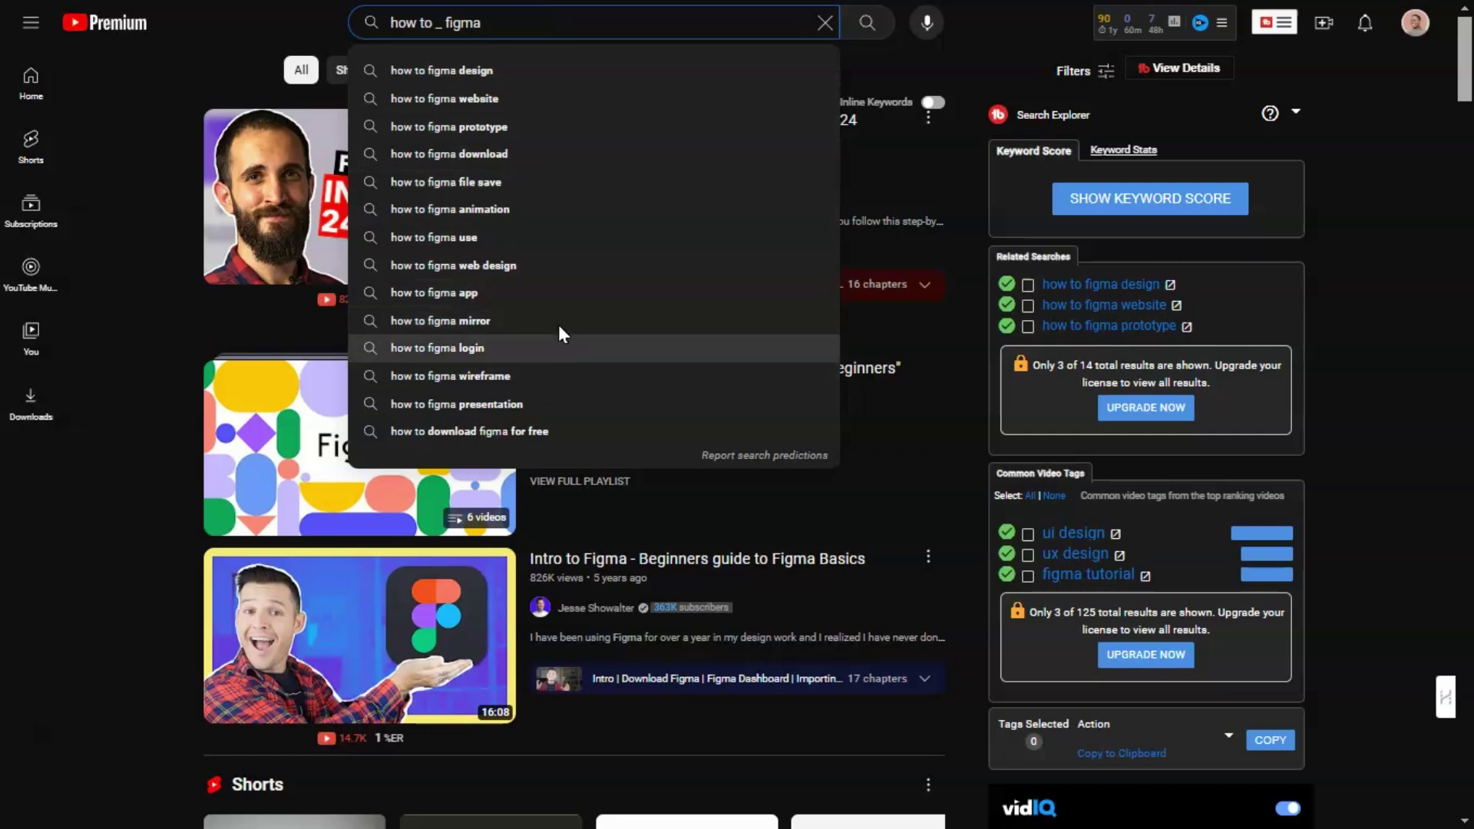
pyautogui.click(976, 72)
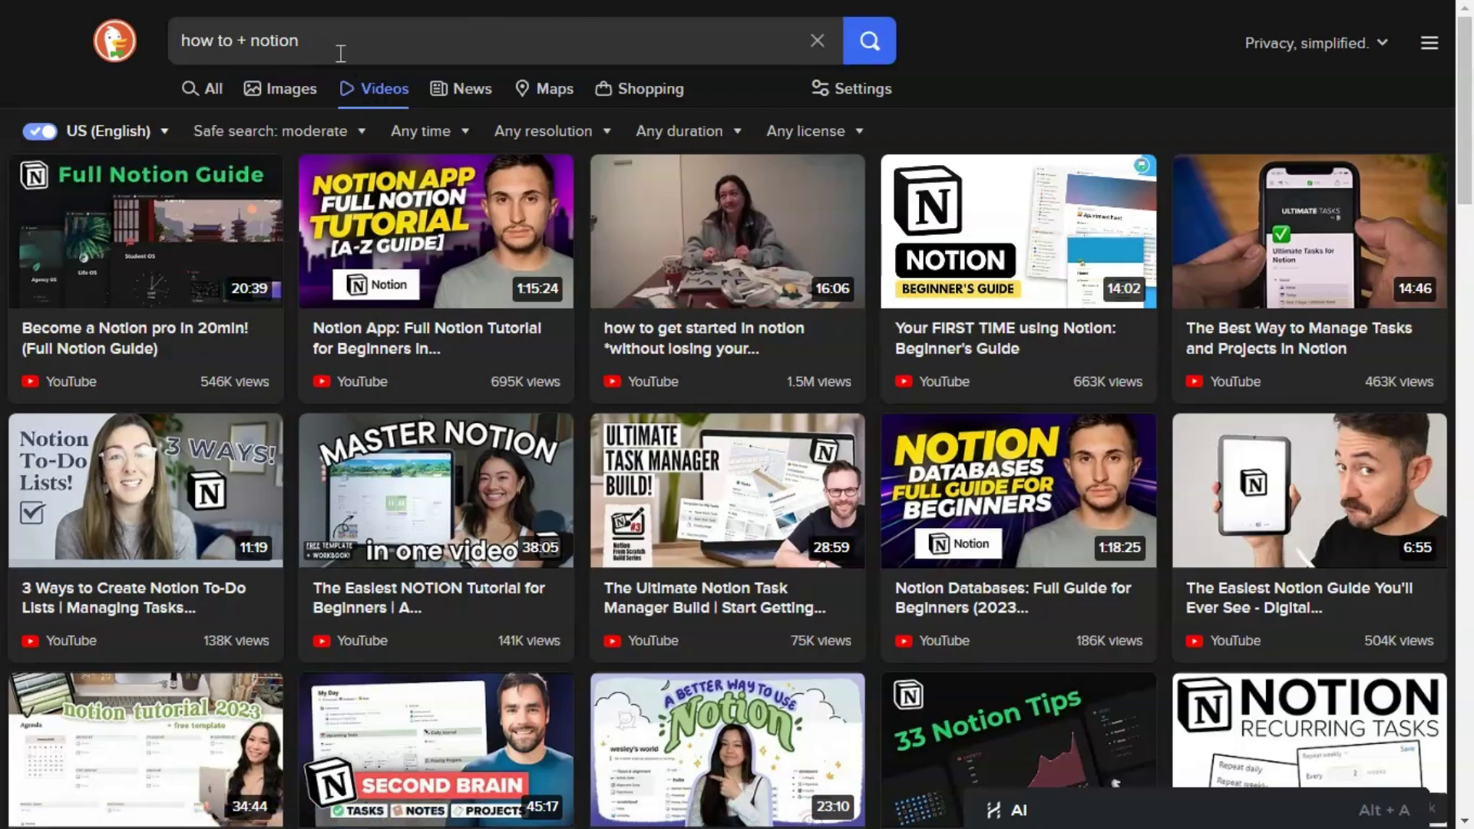
# Browse the DuckDuckGo video results for "how to + notion" for topic ideas and return to the search query
pyautogui.scroll(-2, 510, 297)
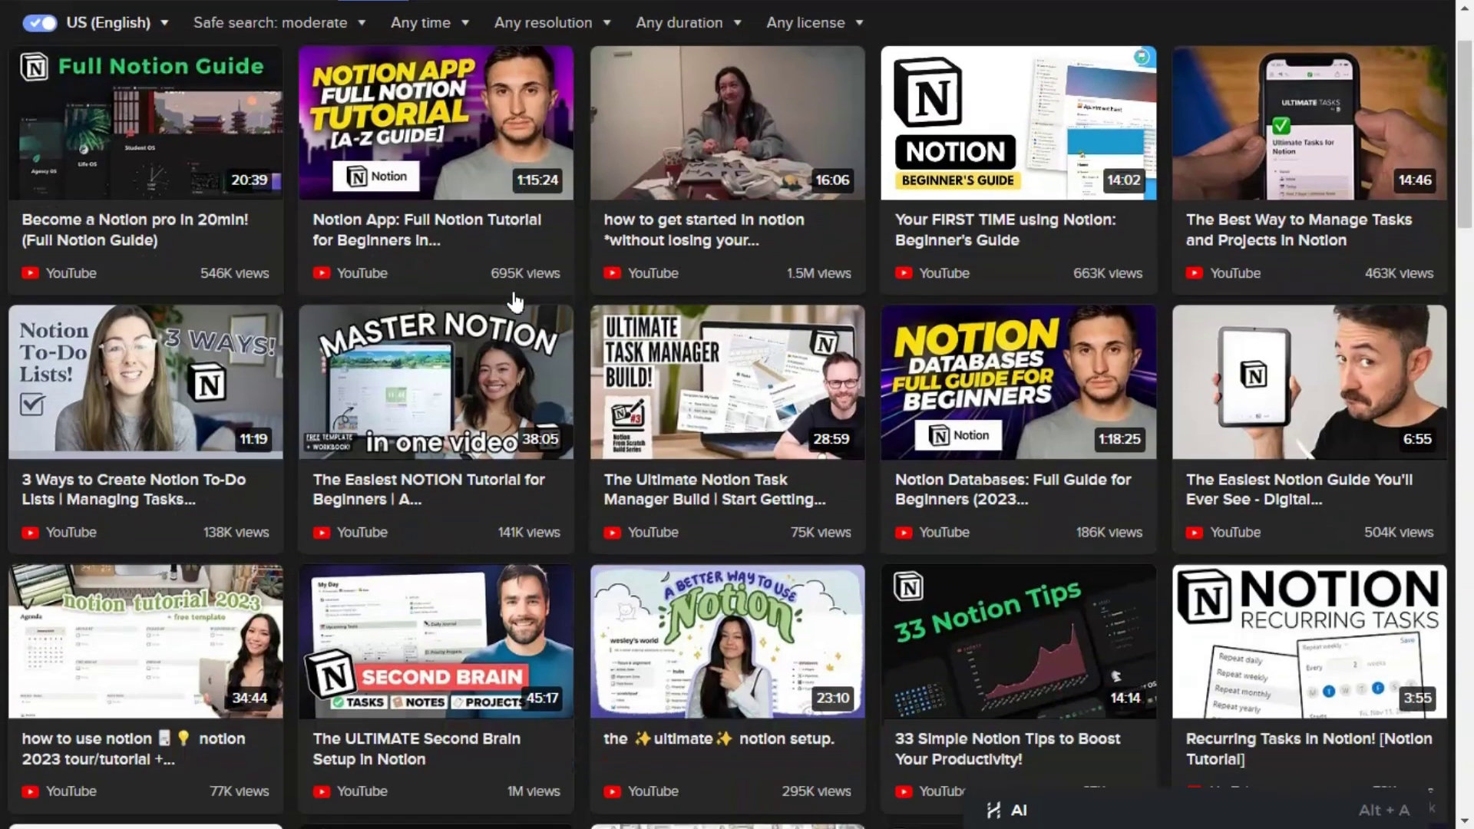
pyautogui.scroll(2, 510, 296)
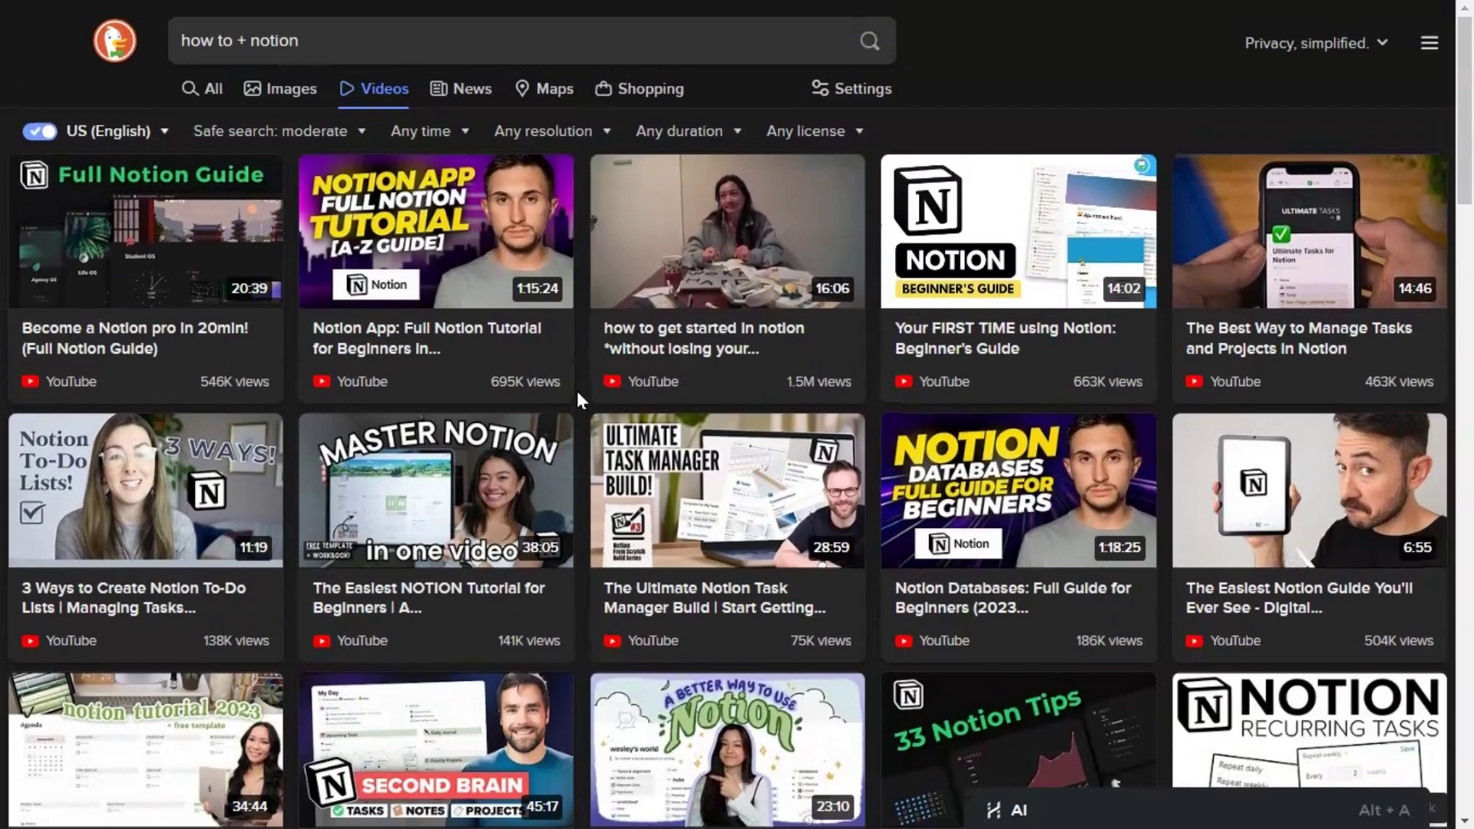
pyautogui.scroll(-3, 577, 390)
pyautogui.scroll(-5, 578, 390)
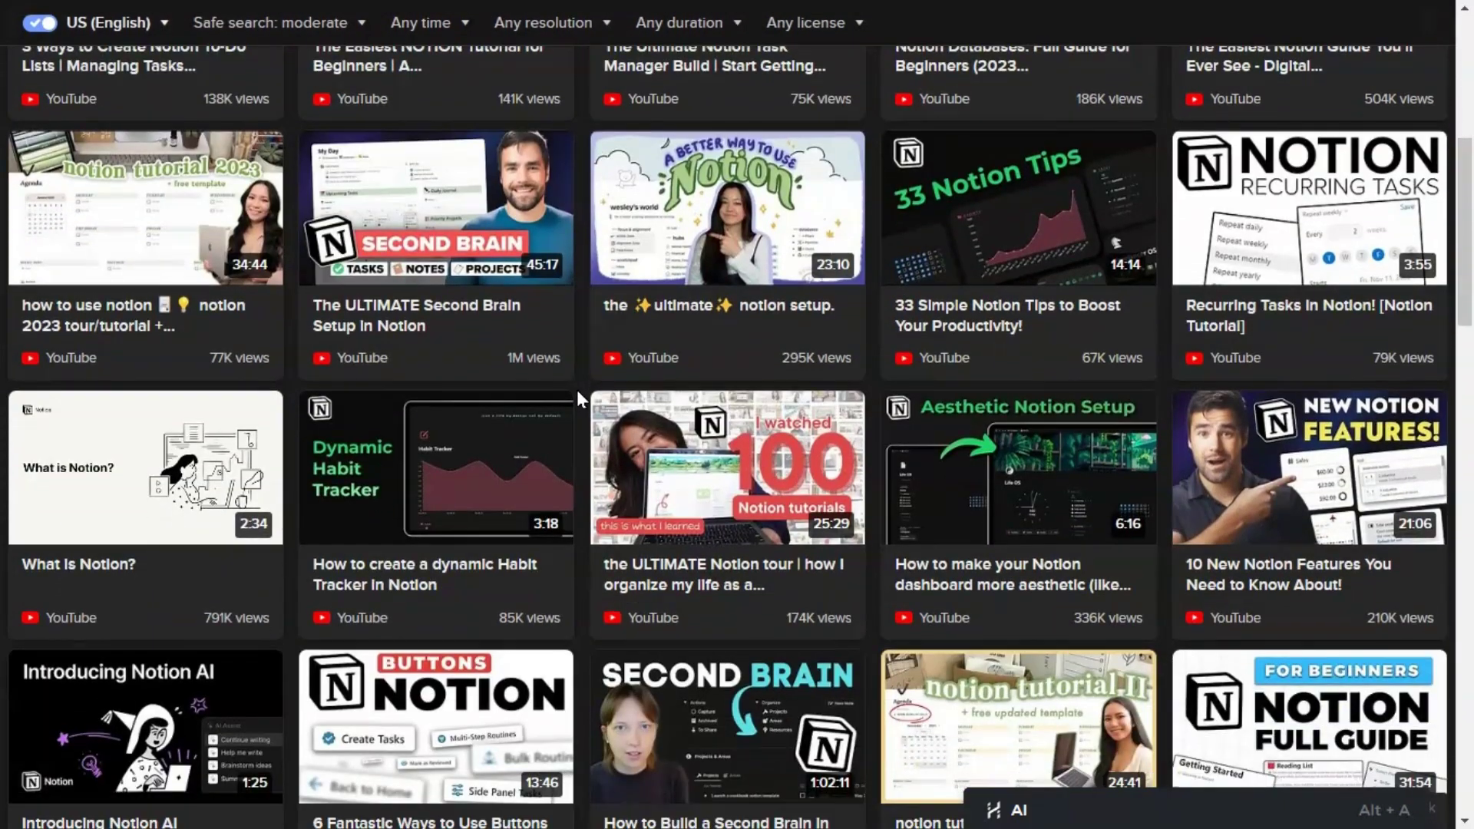
pyautogui.scroll(8, 578, 390)
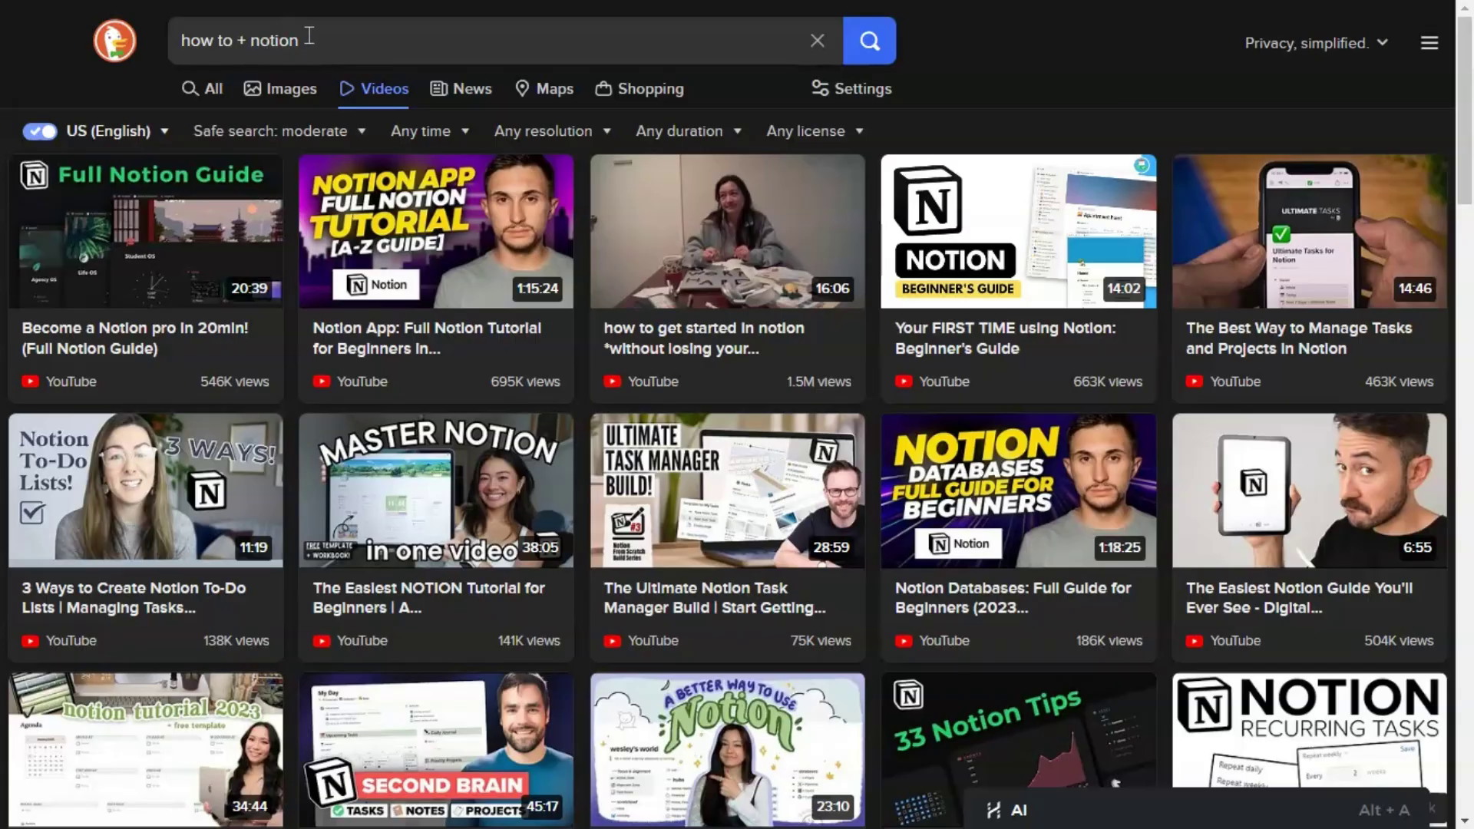